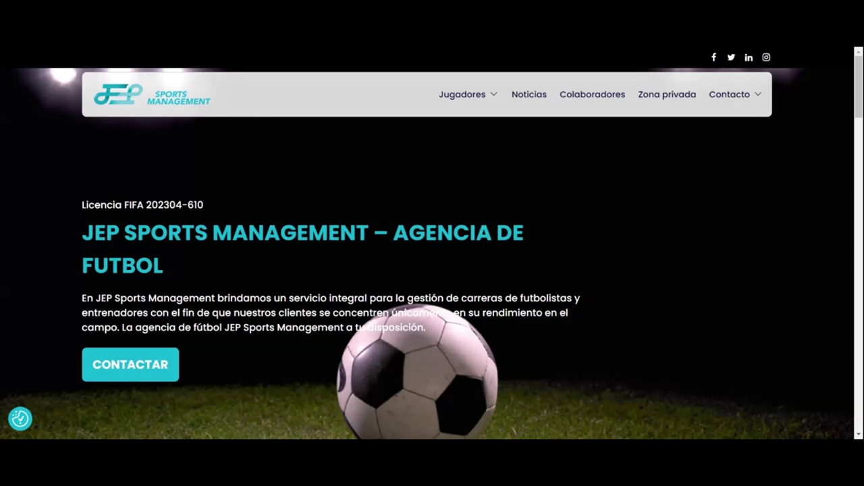
Step: Log in to the Zona privada with the browser-saved credentials to reach the agent's profile
left_click(667, 94)
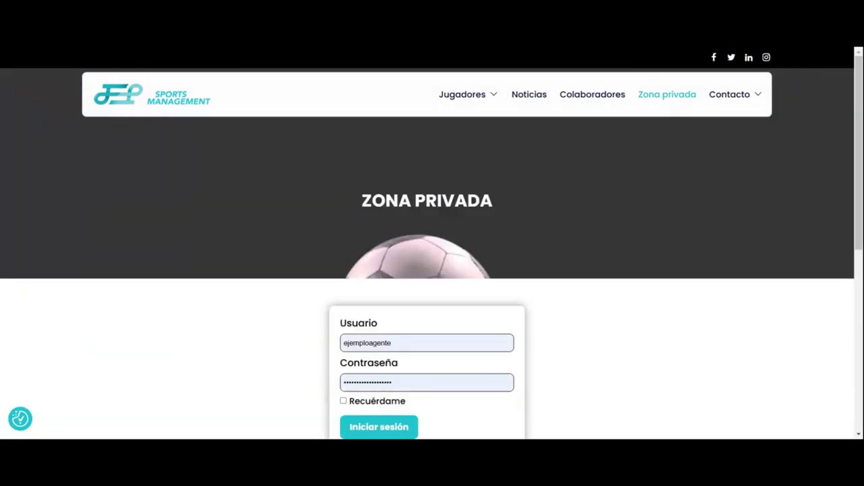
scroll(577, 207, "down", 1)
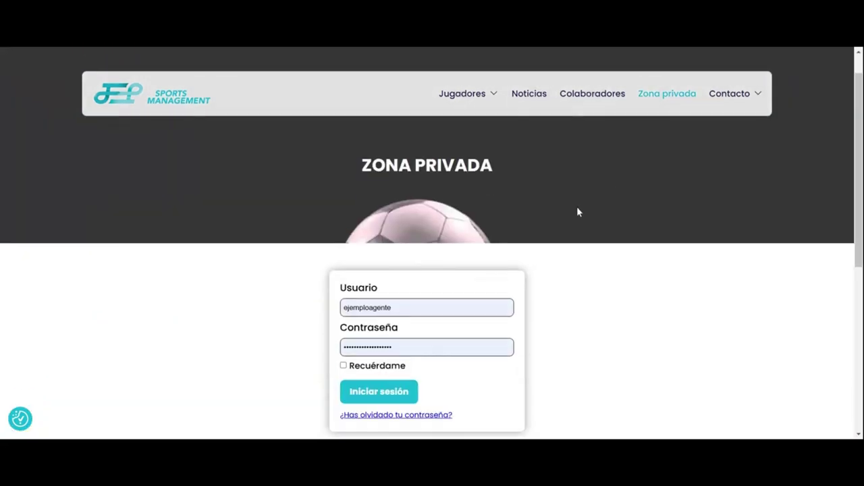
left_click(390, 376)
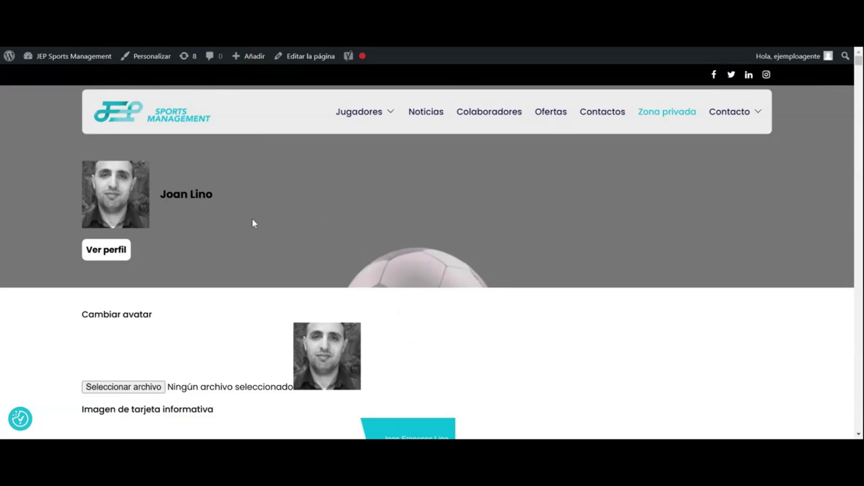
scroll(498, 260, "down", 3)
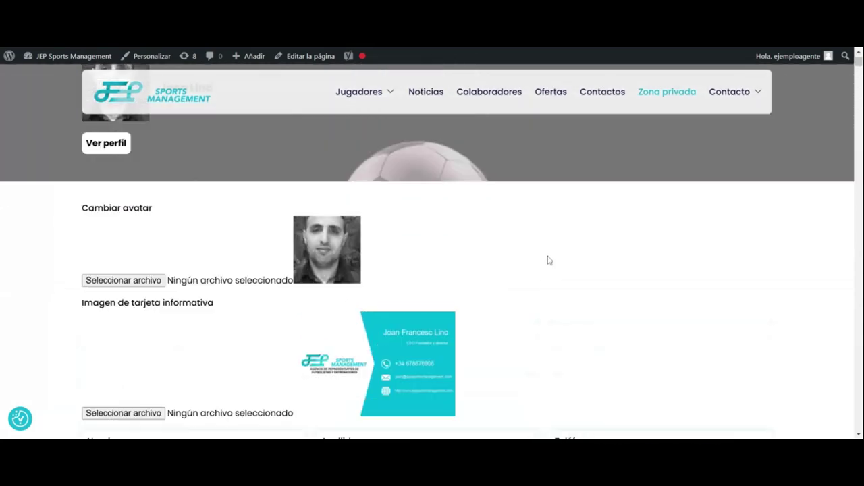
scroll(548, 259, "up", 3)
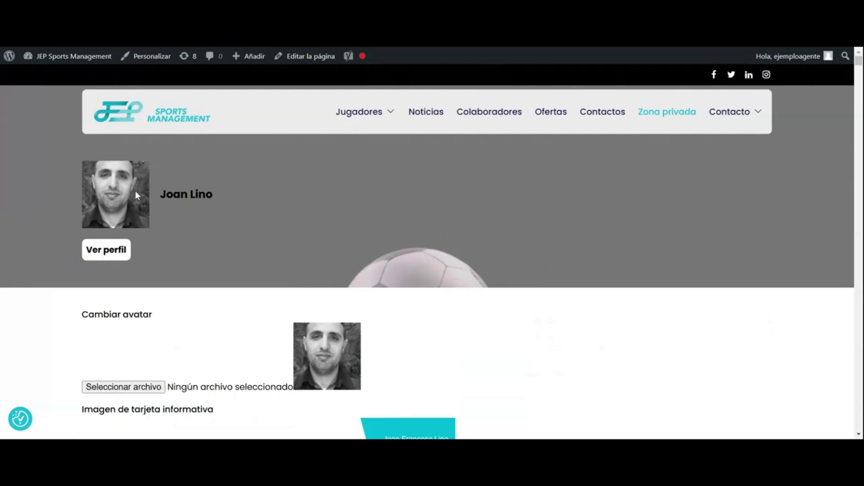
scroll(195, 235, "down", 3)
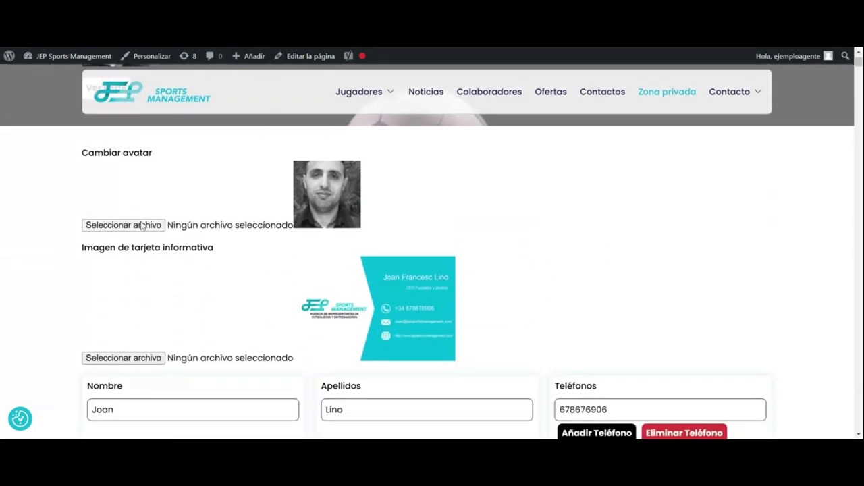
left_click(143, 227)
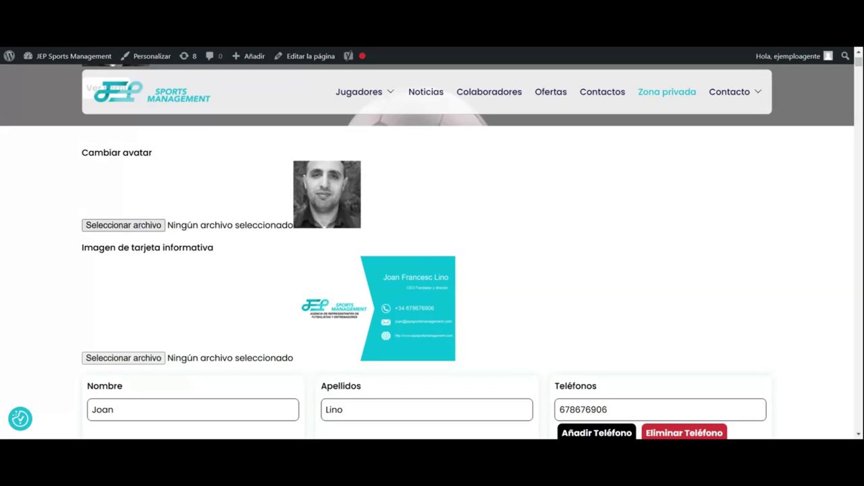
scroll(405, 238, "down", 1)
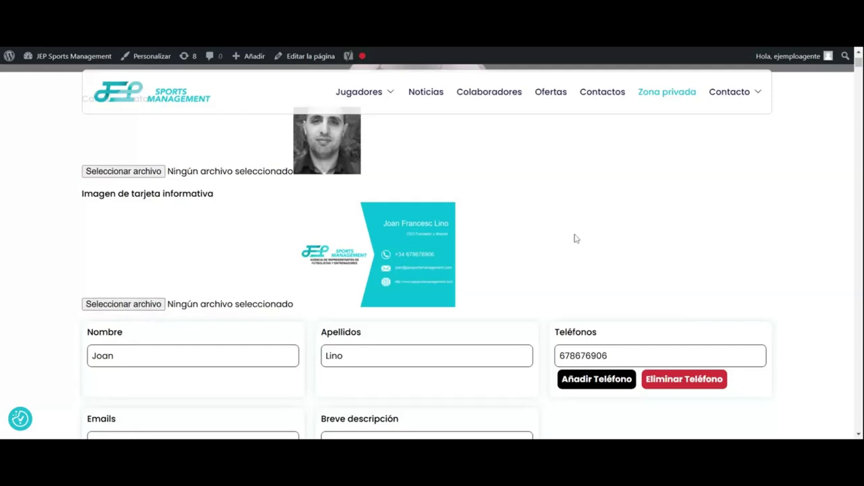
scroll(576, 237, "down", 2)
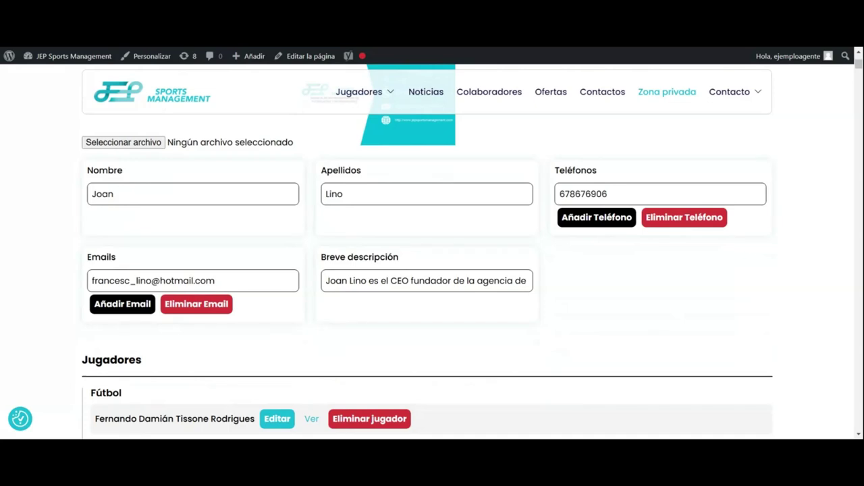
scroll(401, 239, "down", 2)
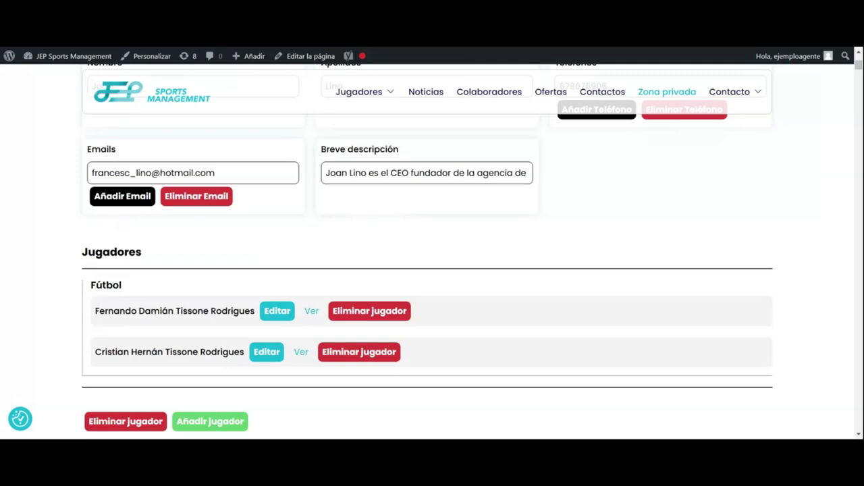
scroll(412, 205, "up", 3)
scroll(414, 206, "down", 2)
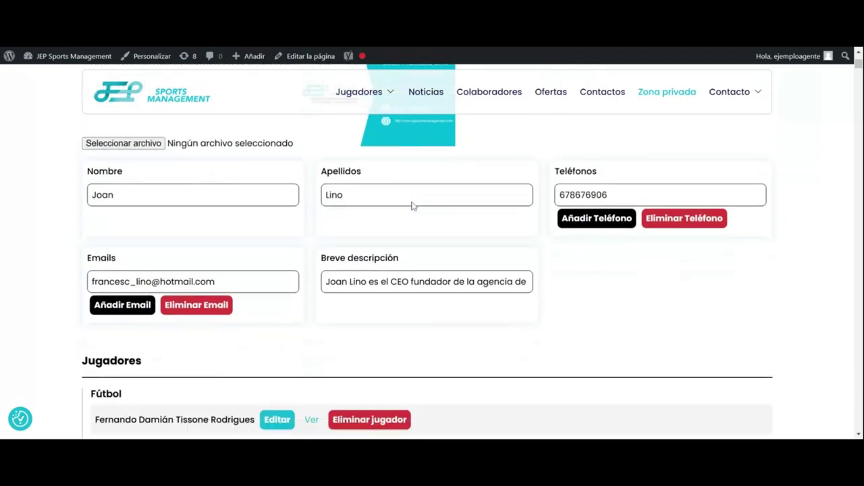
scroll(413, 206, "up", 3)
scroll(412, 202, "up", 3)
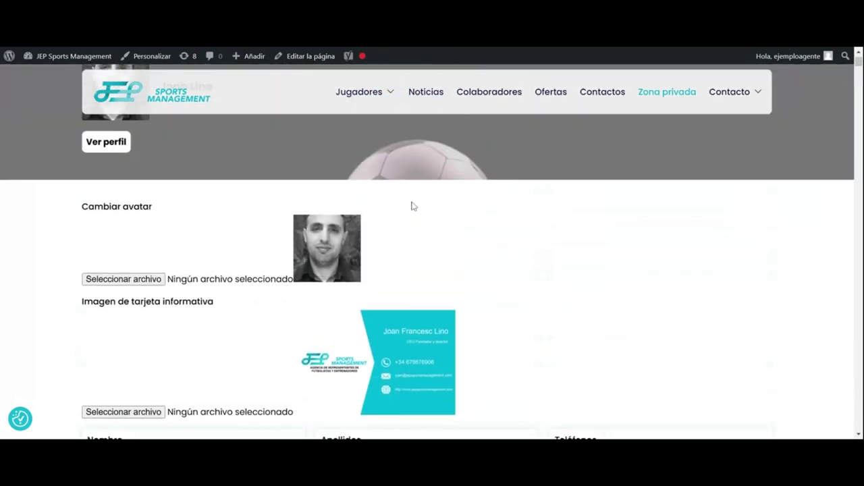
scroll(413, 206, "down", 7)
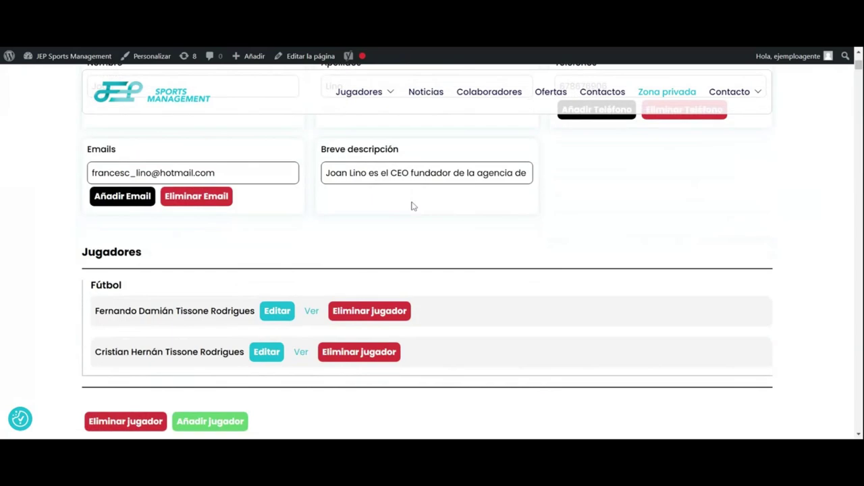
scroll(413, 206, "up", 5)
scroll(414, 206, "down", 5)
scroll(414, 205, "down", 1)
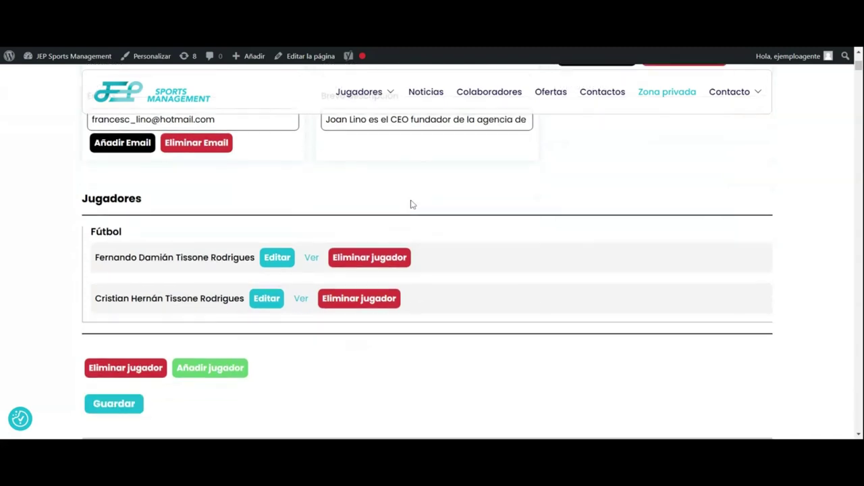
scroll(238, 231, "down", 2)
scroll(229, 232, "up", 2)
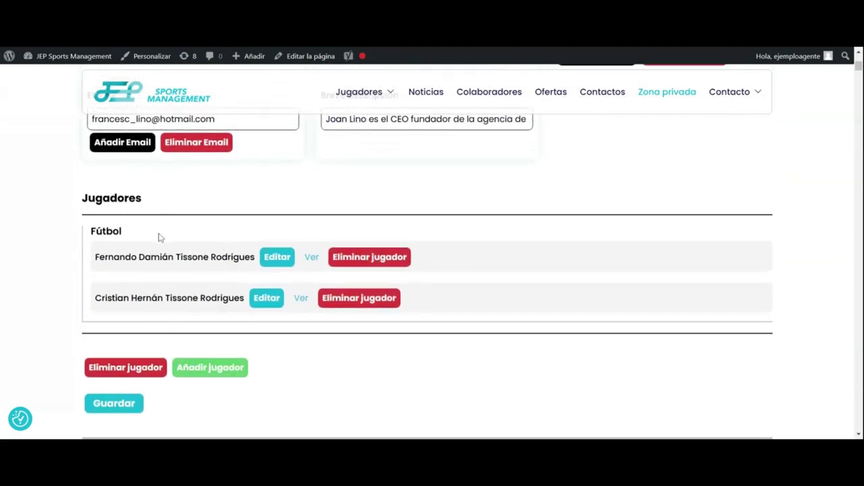
scroll(164, 277, "down", 1)
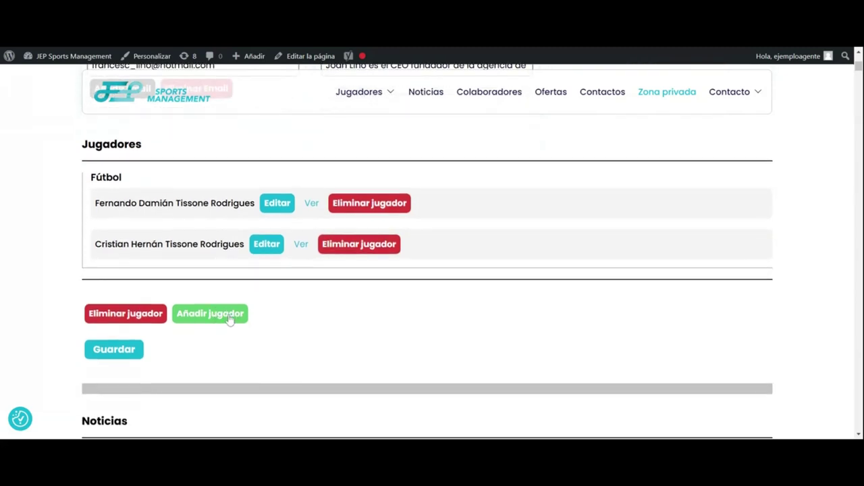
Step: Start a new player with Añadir jugador and set the player type to Fútbol
left_click(230, 313)
scroll(228, 320, "down", 3)
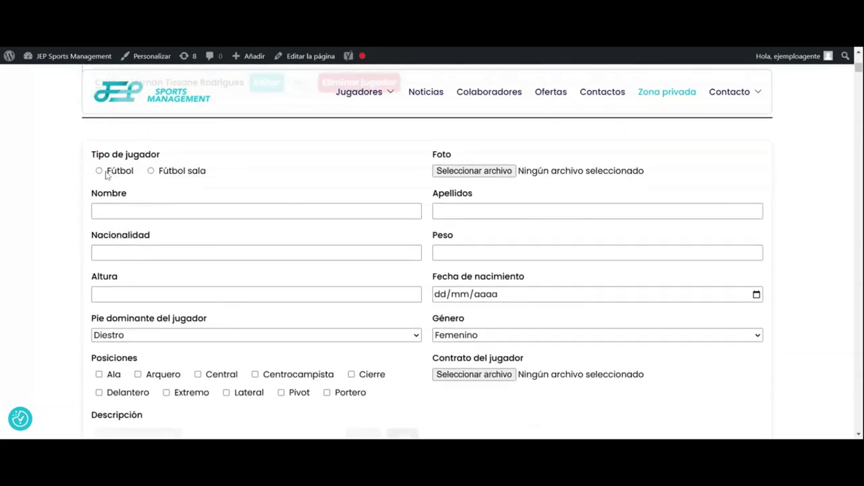
left_click(100, 171)
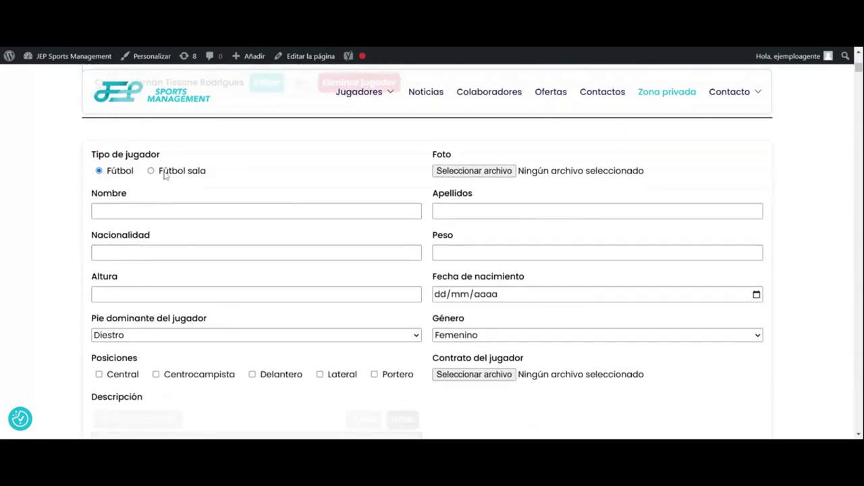
left_click(150, 172)
left_click(99, 171)
scroll(371, 151, "down", 1)
scroll(406, 162, "up", 1)
Step: Look over the blank player form, trying the photo browser and the Nacionalidad field
left_click(467, 173)
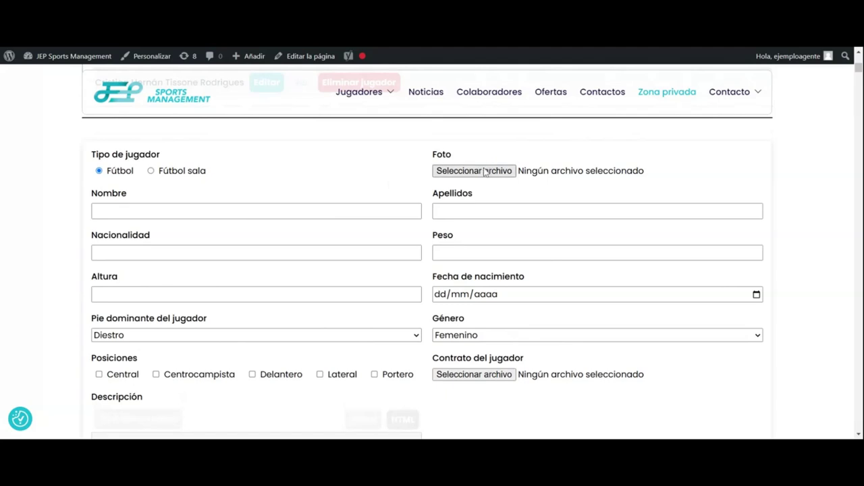
scroll(414, 170, "down", 1)
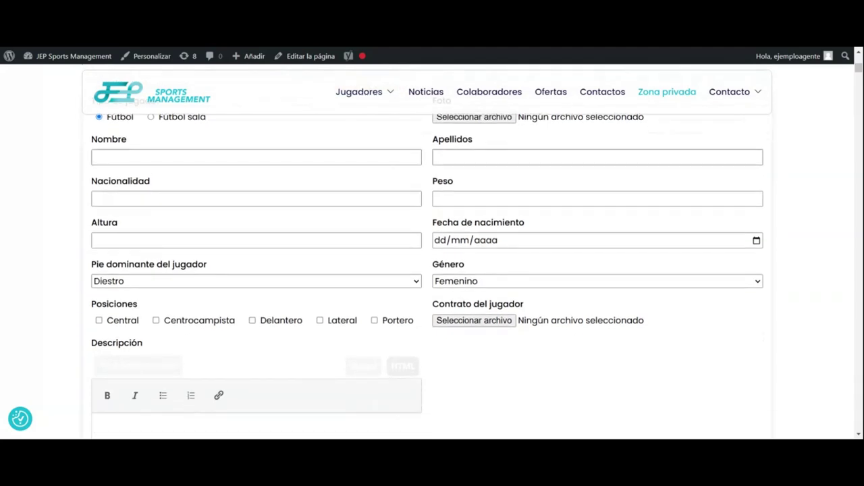
left_click(365, 198)
scroll(236, 167, "down", 1)
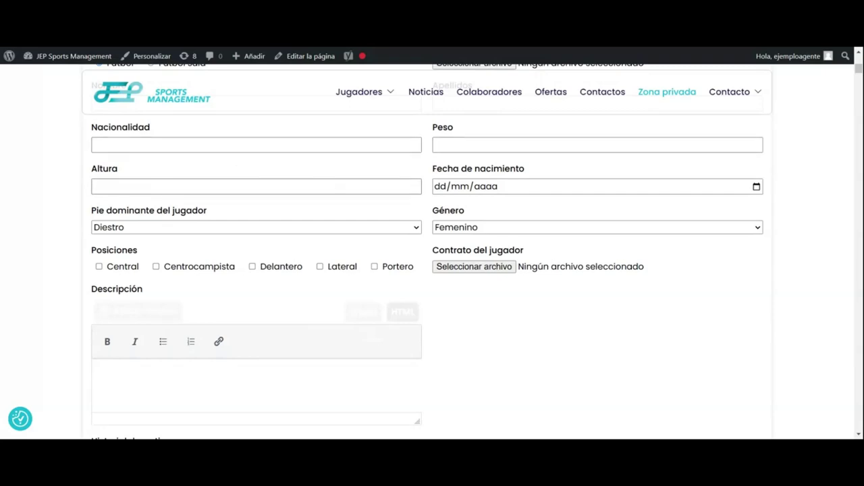
scroll(304, 187, "down", 1)
scroll(303, 186, "up", 3)
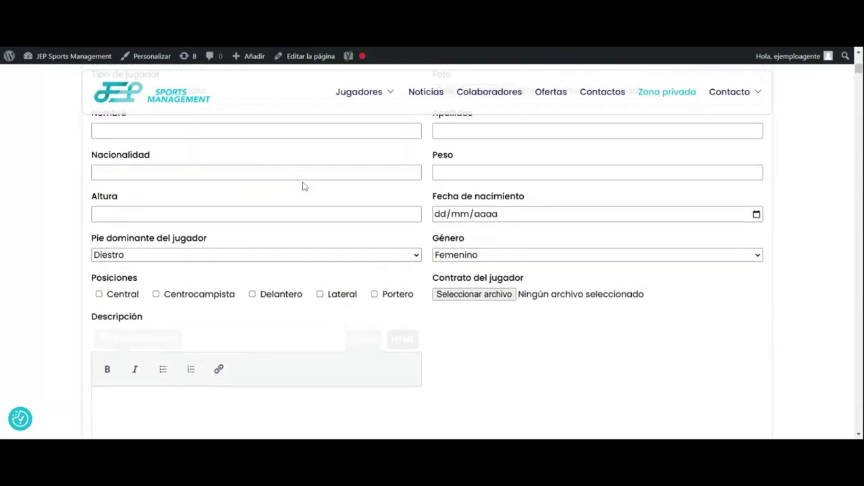
Step: Enter the player's first name and surname and set nationality to Española
left_click(243, 211)
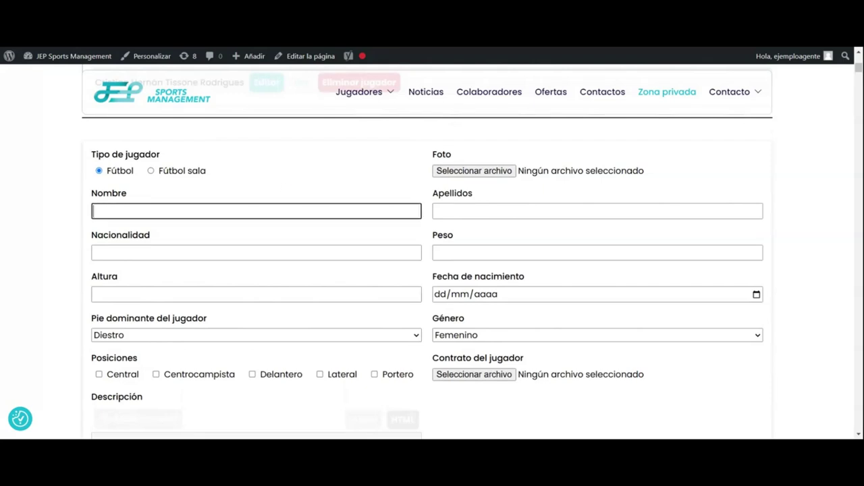
left_click(446, 218)
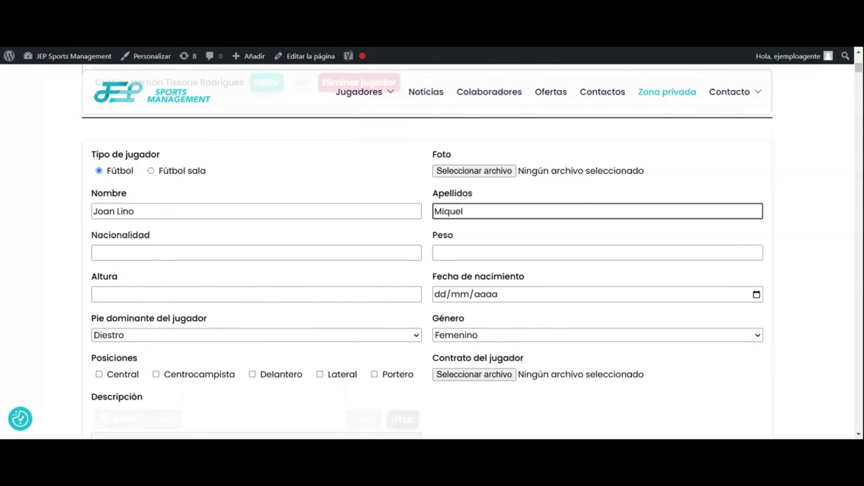
scroll(350, 225, "down", 1)
key("Tab")
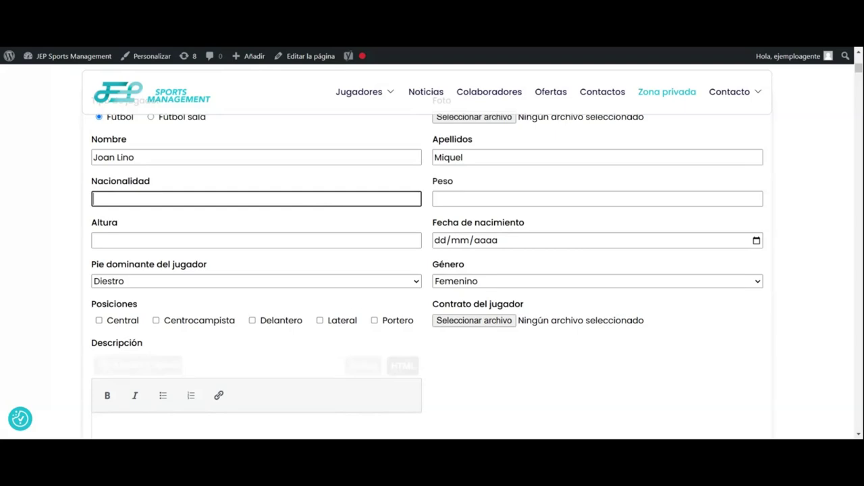
key("Down")
key("Down")
key("Return")
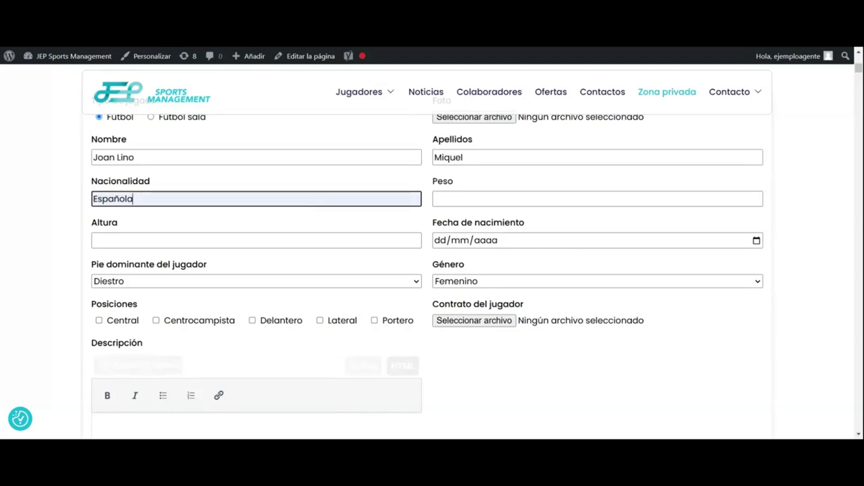
key("Tab")
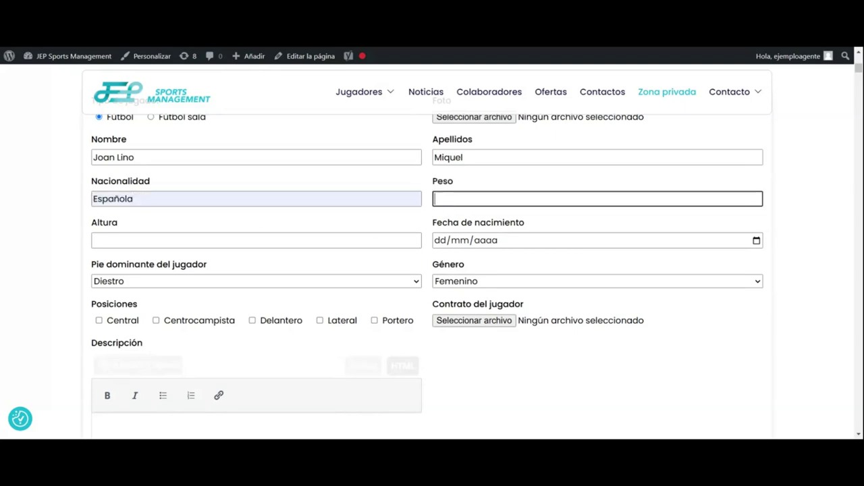
type("74")
left_click(331, 241)
type("1,75")
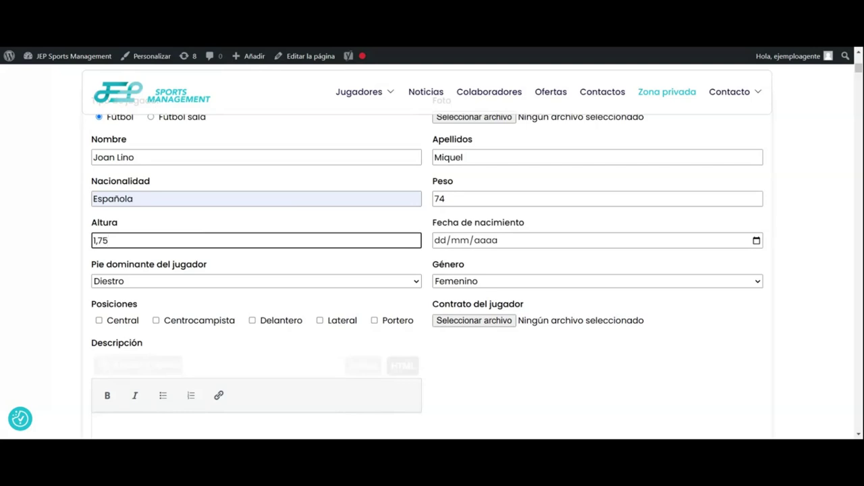
left_click(443, 243)
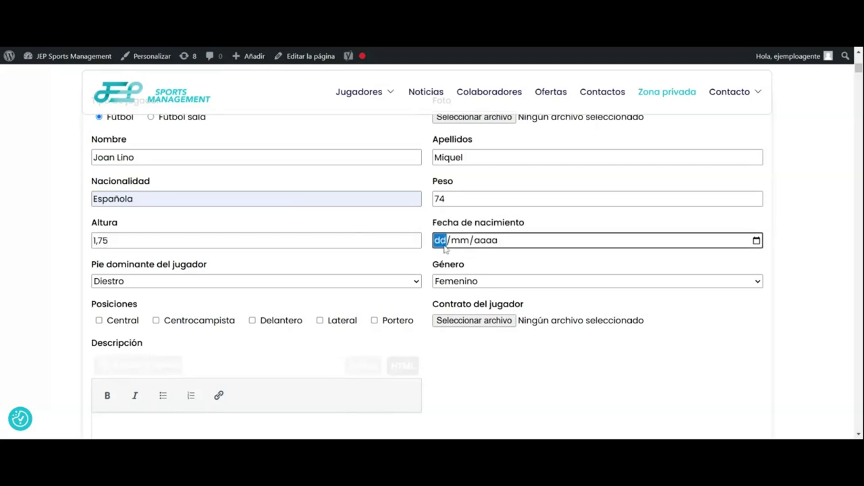
type("04/12/1")
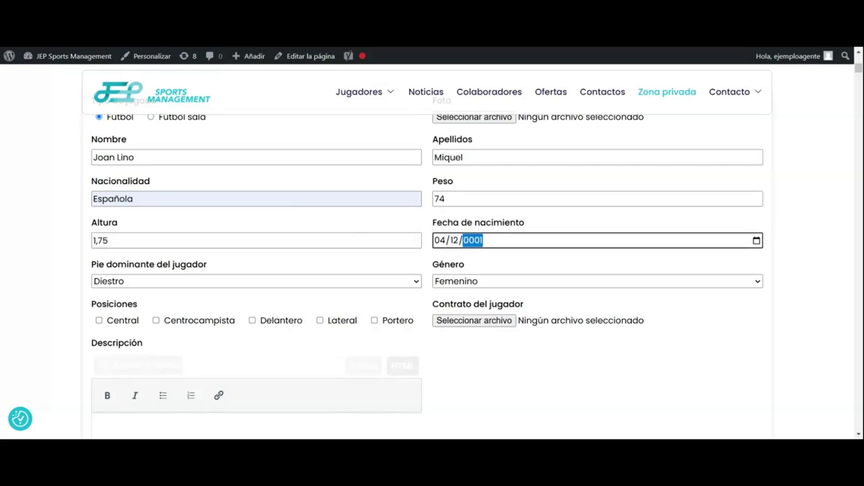
type("988")
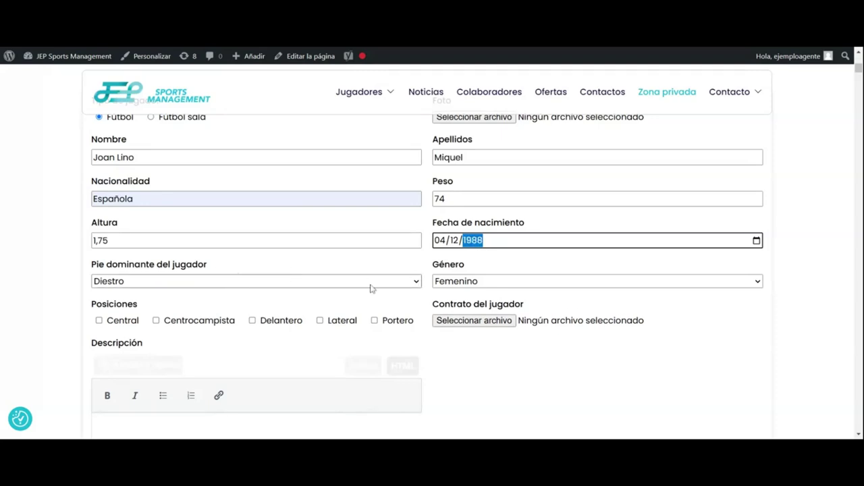
Step: Set the gender to Masculino and tick Delantero as the position
left_click(486, 286)
left_click(446, 297)
scroll(358, 274, "down", 2)
left_click(284, 219)
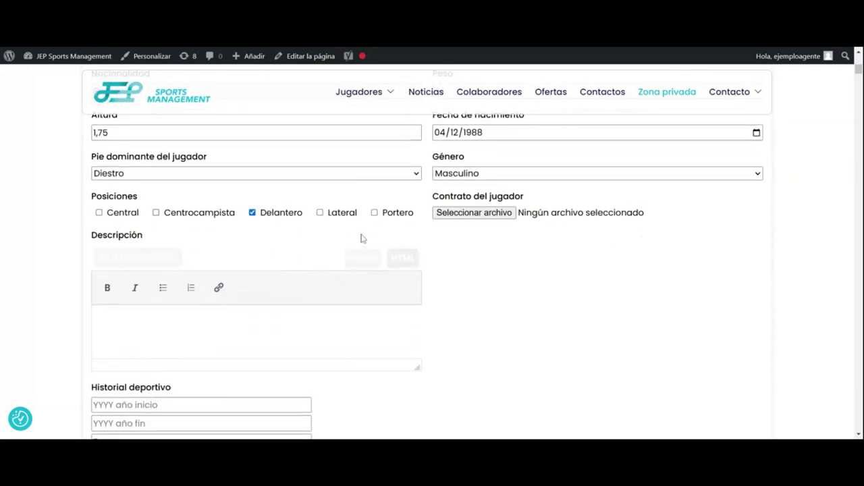
left_click(474, 214)
Step: Write the description 'Delantero de alto nivel en fase ofensiva…', ending with 'capacidad goleadora.'
scroll(447, 251, "down", 1)
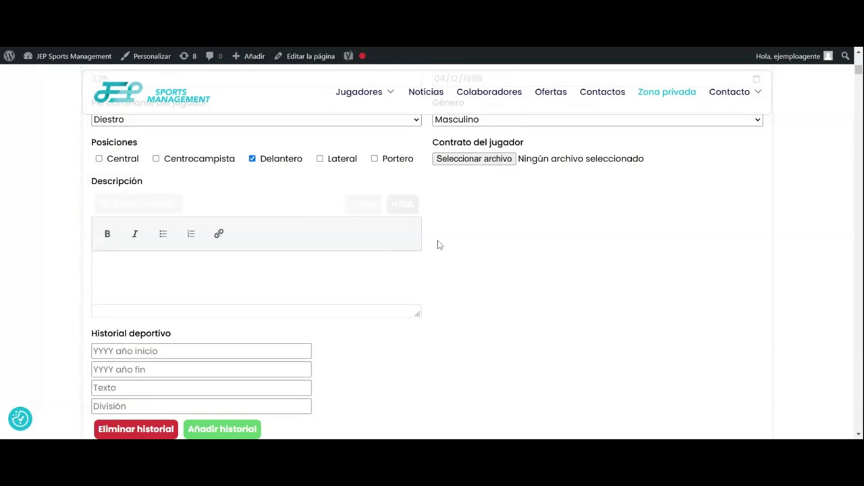
scroll(437, 245, "down", 1)
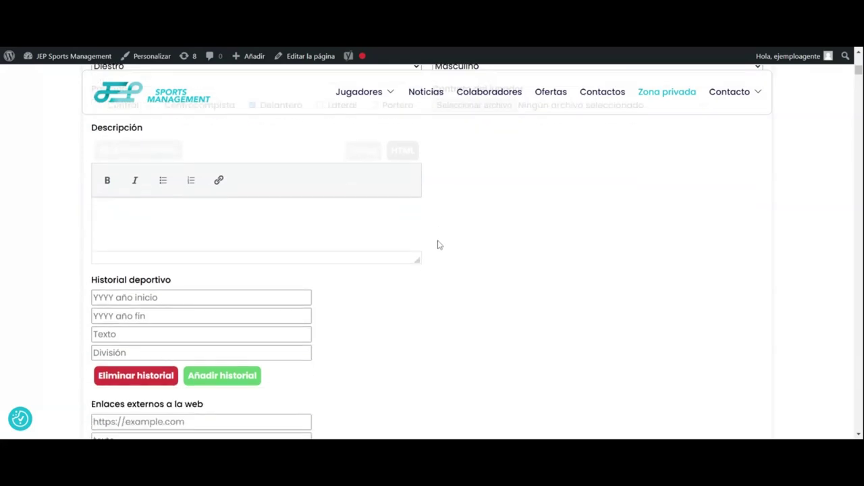
scroll(511, 258, "up", 1)
scroll(511, 257, "down", 1)
type("de")
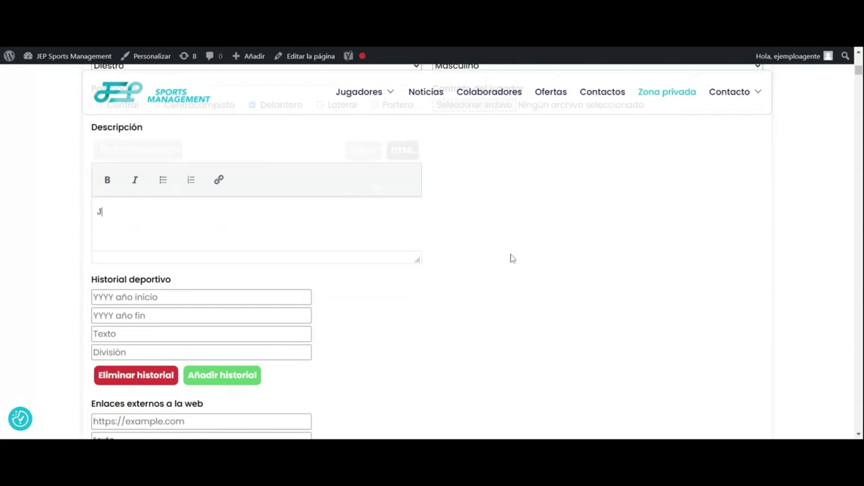
key("BackSpace")
key("BackSpace")
type("Delantero de alto ni")
key("BackSpace")
type("ivel ")
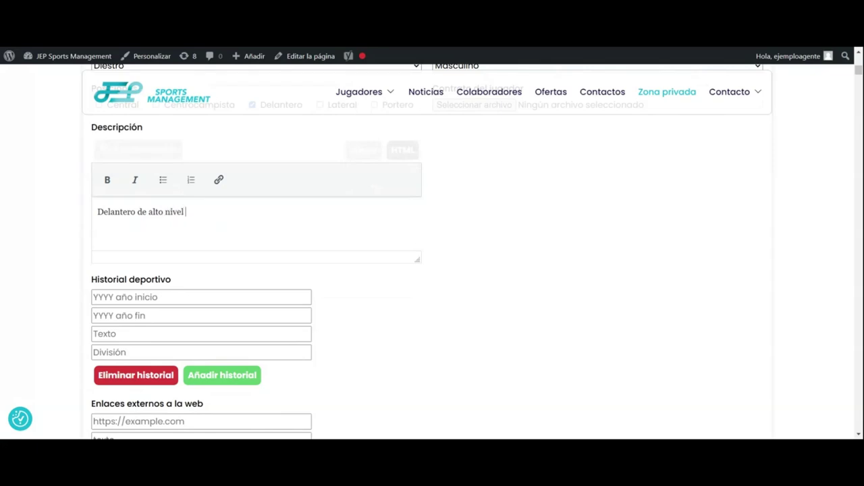
type("enf a")
key("BackSpace")
key("BackSpace")
key("BackSpace")
type("fase ofensiva, se mueve")
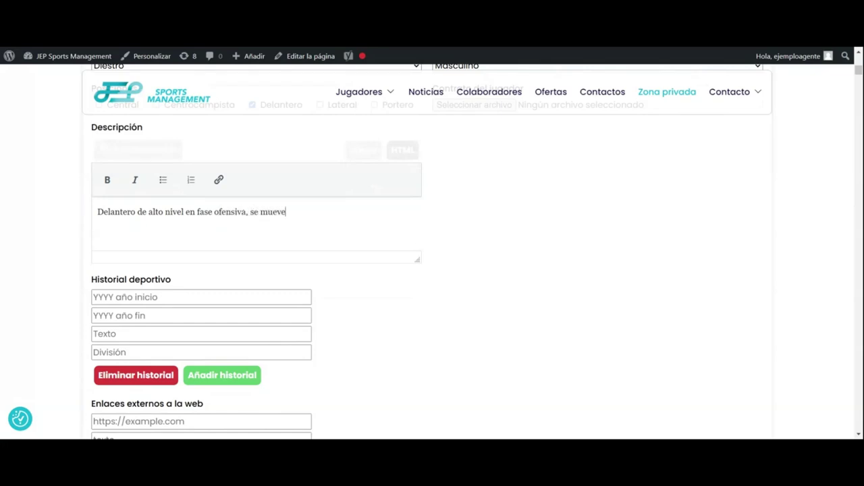
type(" bien en espacios cortos. buen remate de primeras, capacidad ")
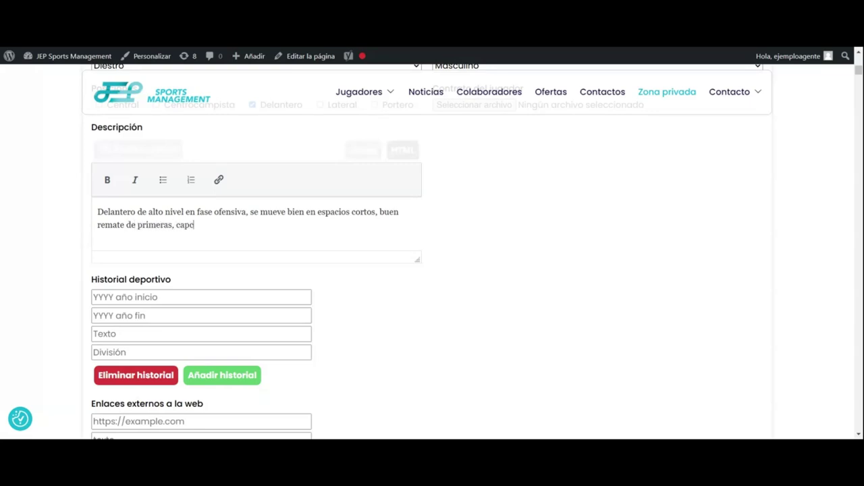
type("goleadora.")
Step: Set the first career entry's years to 2000–2001
scroll(451, 265, "down", 1)
scroll(390, 251, "down", 1)
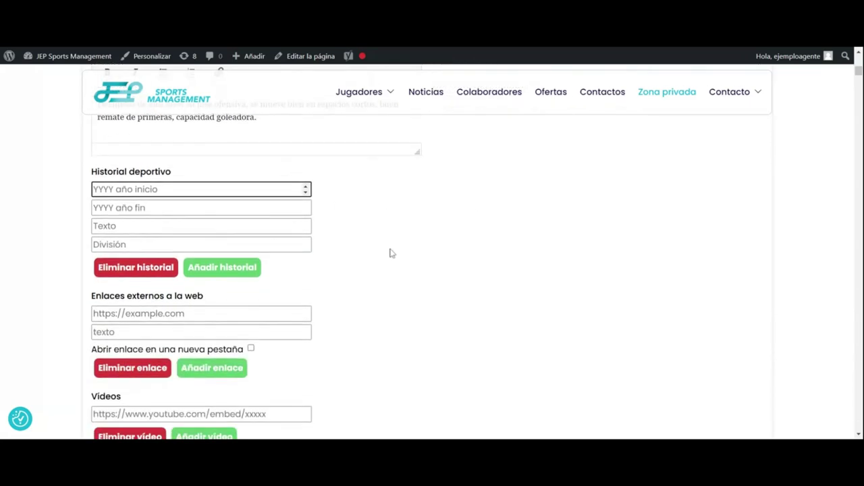
left_click(306, 188)
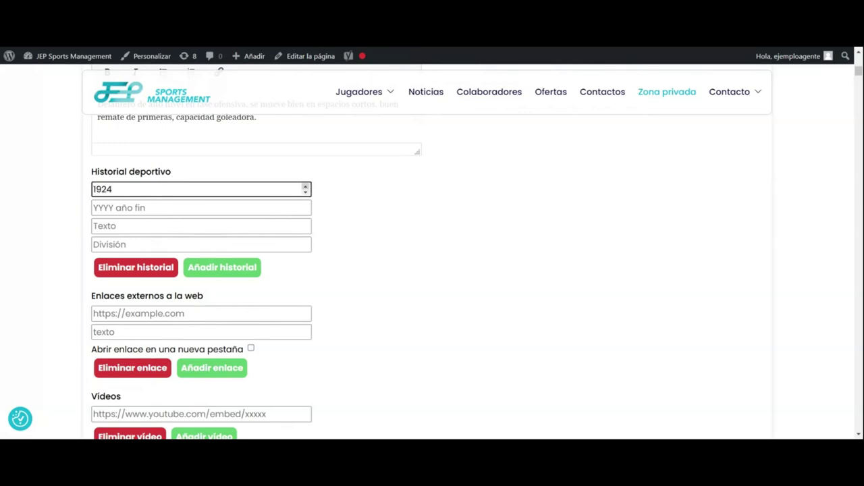
key("shift+Left")
key("shift+Left")
key("shift+Left")
key("shift+Left")
type("200")
type("0")
type("201")
key("BackSpace")
key("BackSpace")
key("BackSpace")
left_click(306, 187)
left_click(306, 187)
left_click(298, 208)
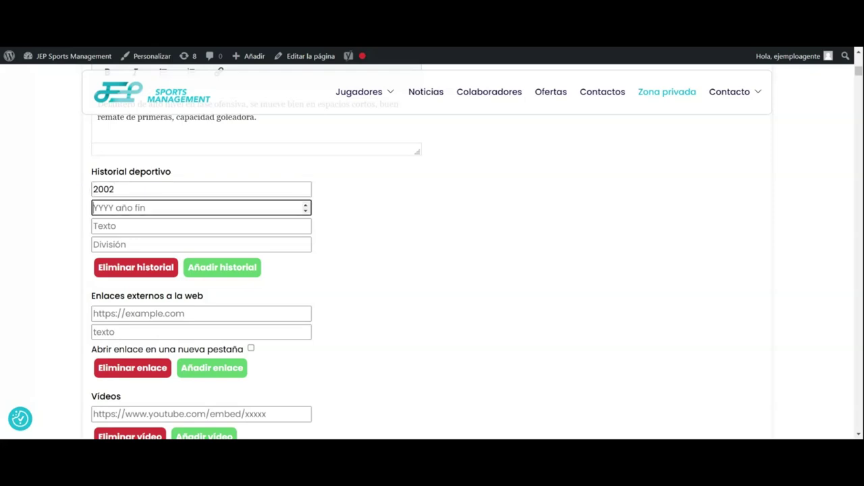
left_click(273, 192)
key("BackSpace")
type("0")
left_click(202, 207)
type("2001")
Step: Enter CE Riudebitlles as the first entry's club with division 3a catalana
left_click(201, 226)
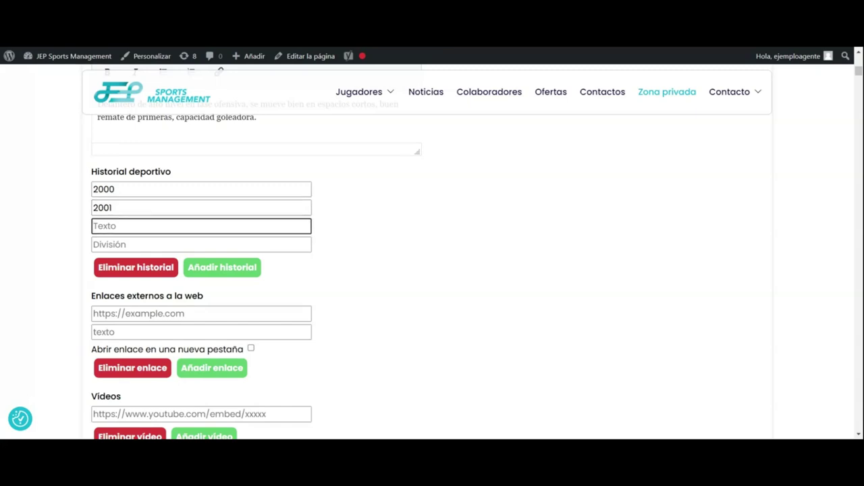
type("CE Riudebitlles")
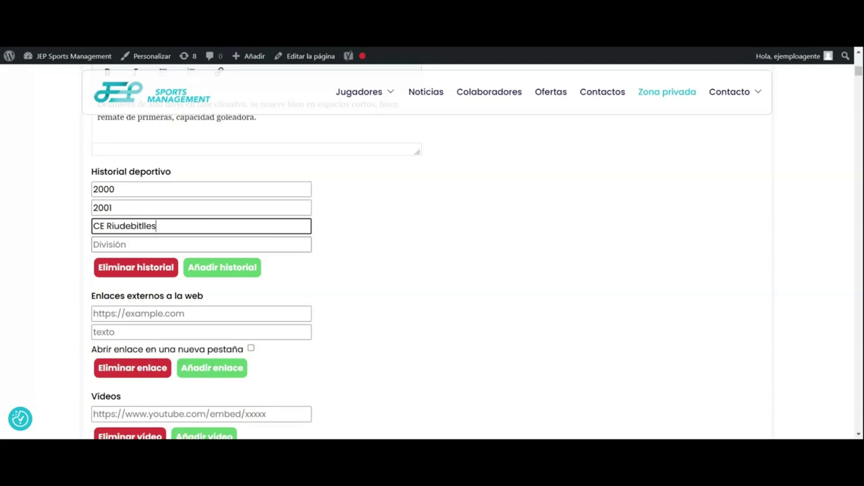
key("Tab")
type("3a ")
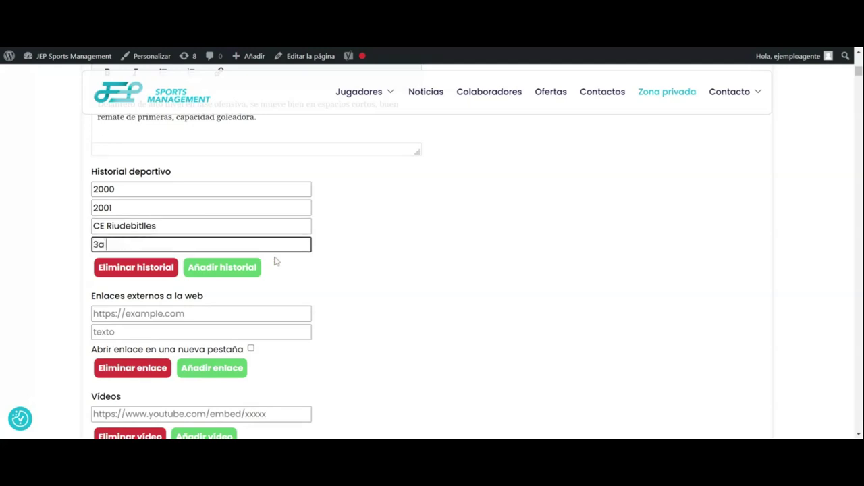
type("catalana")
scroll(275, 261, "down", 1)
Step: Add a second career entry: 2002–2004, Alcobendas, division 3a rfef
left_click(245, 217)
scroll(417, 220, "up", 1)
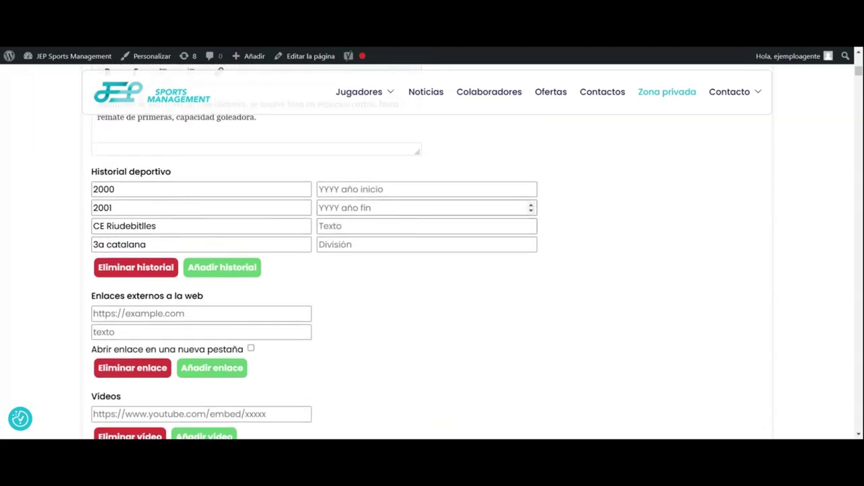
left_click(405, 189)
type("2022")
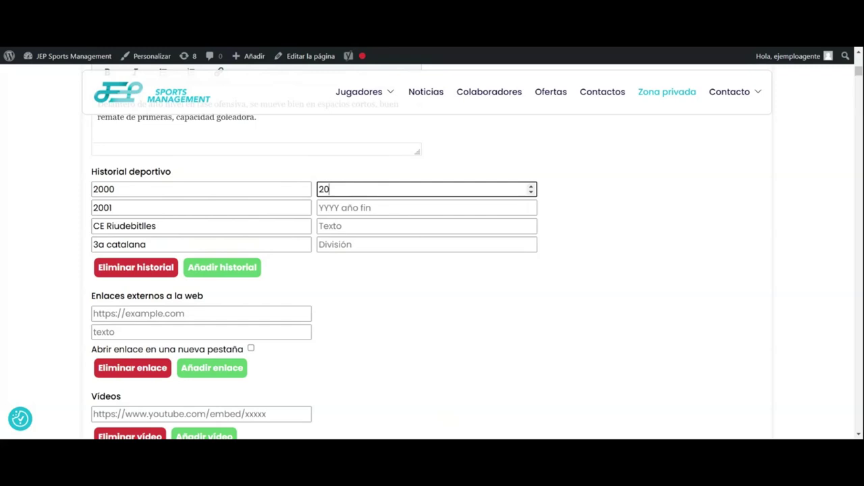
key("BackSpace")
key("BackSpace")
type("02")
left_click(425, 207)
type("2004")
left_click(427, 225)
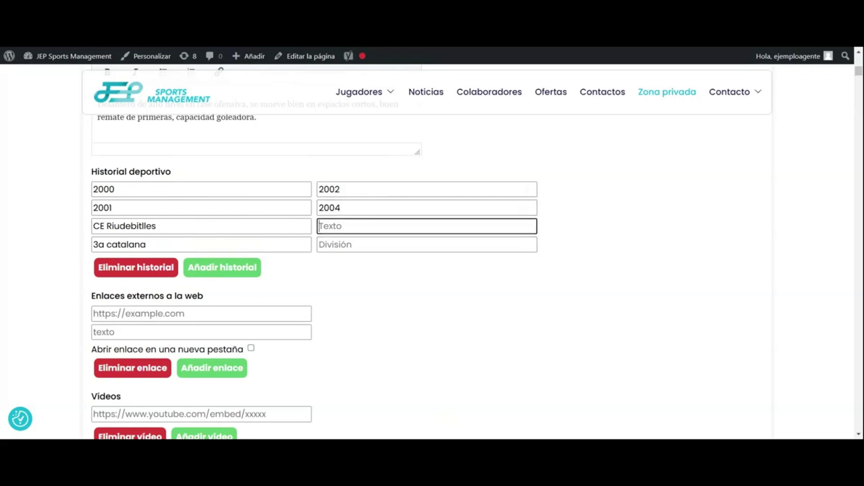
type("Alcobendas")
left_click(427, 244)
type("3a rfef")
left_click(363, 273)
scroll(363, 272, "down", 2)
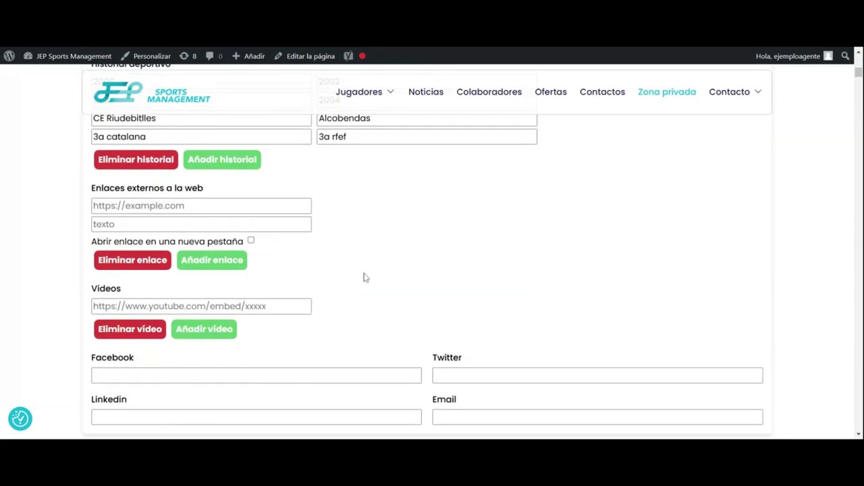
Step: Scroll to the bottom of the form and try saving the new player
left_click(201, 205)
scroll(433, 250, "down", 1)
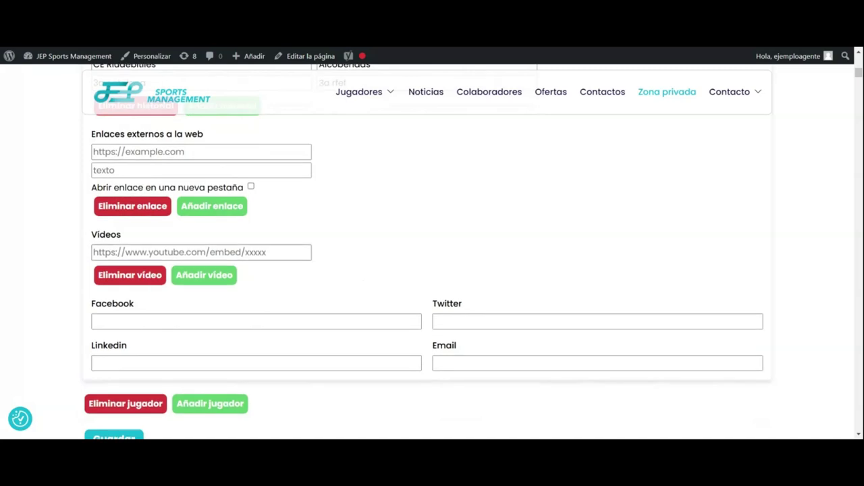
scroll(432, 249, "down", 1)
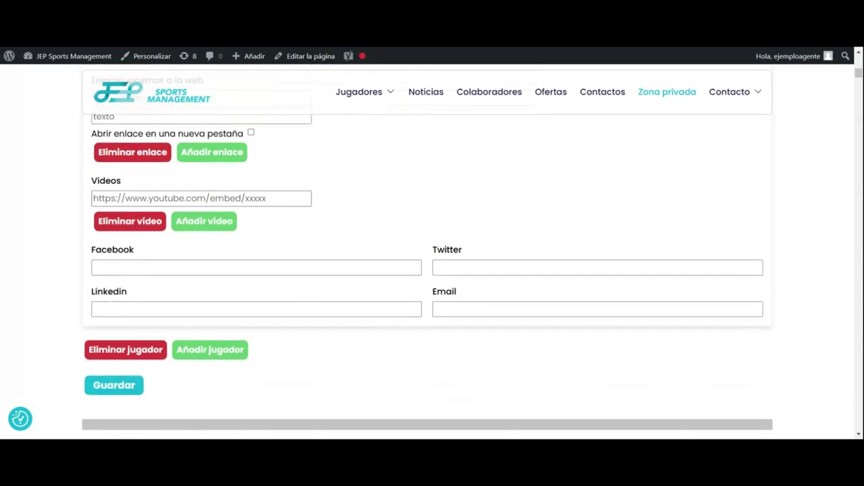
scroll(160, 257, "down", 1)
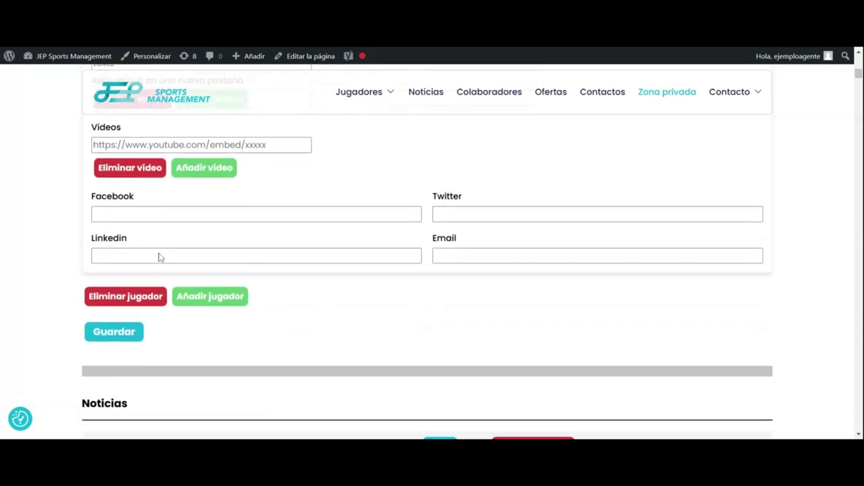
scroll(161, 256, "down", 1)
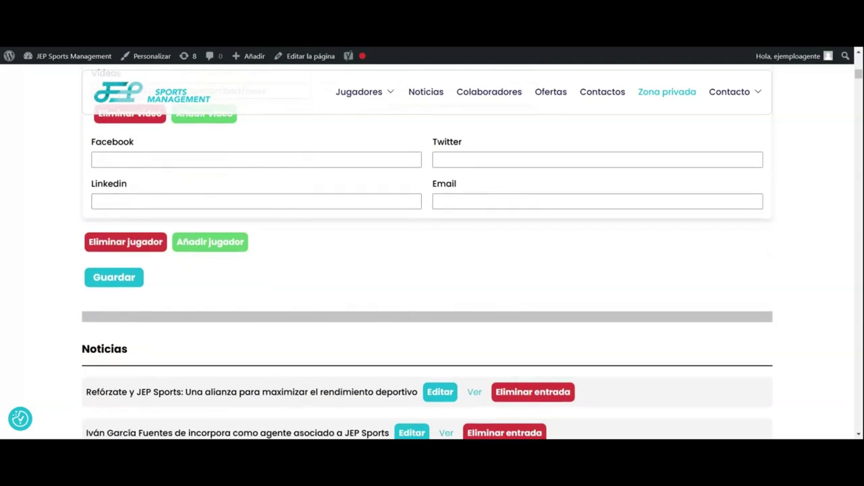
left_click(129, 278)
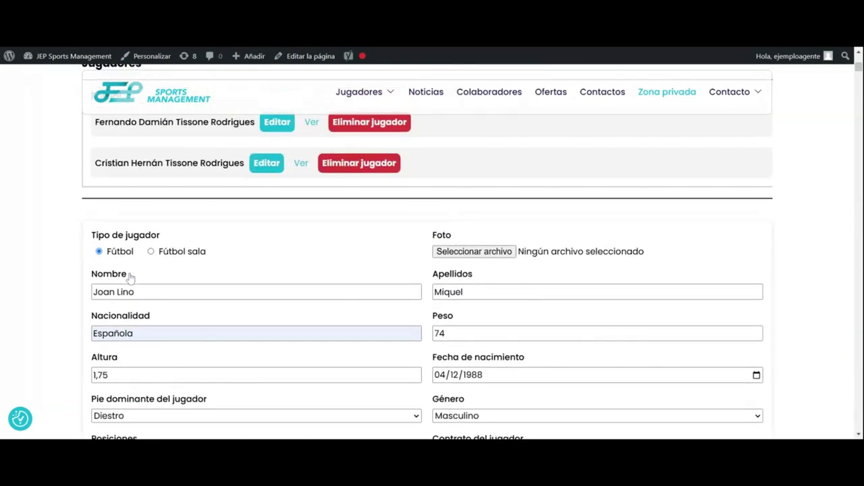
scroll(262, 268, "down", 2)
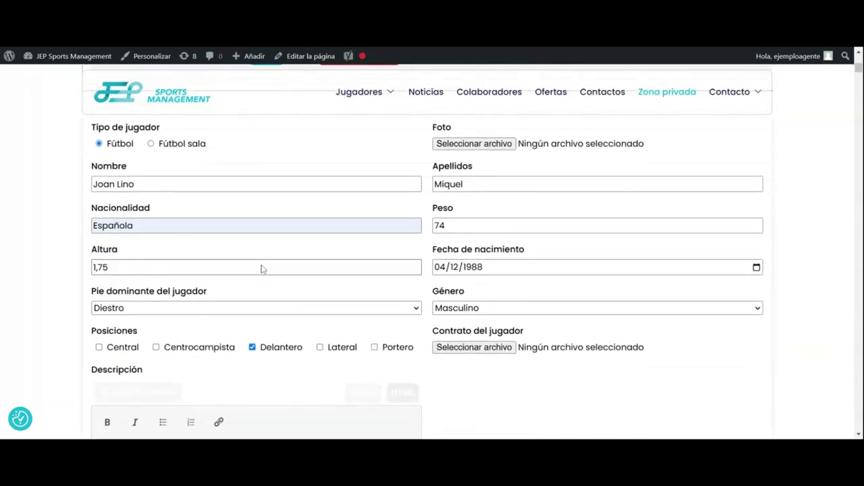
scroll(295, 257, "up", 1)
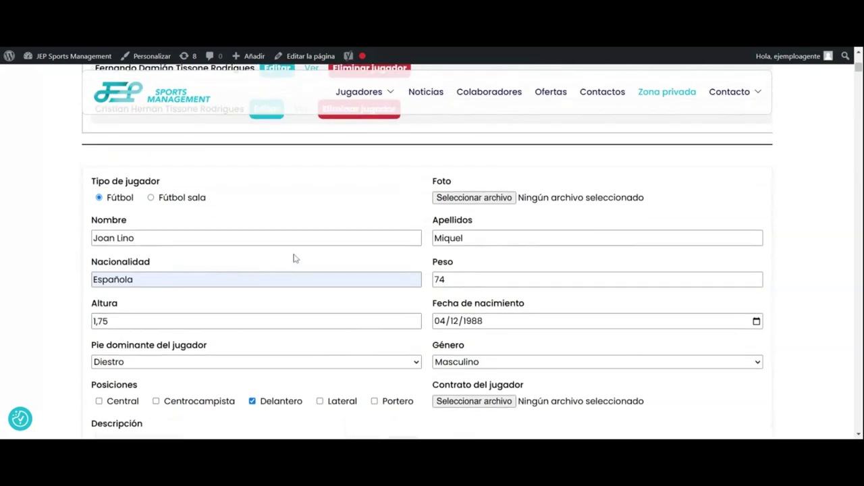
Step: Attach IMG-20241105-WA0050-300x197.jpg as the player's photo and save the player
left_click(460, 203)
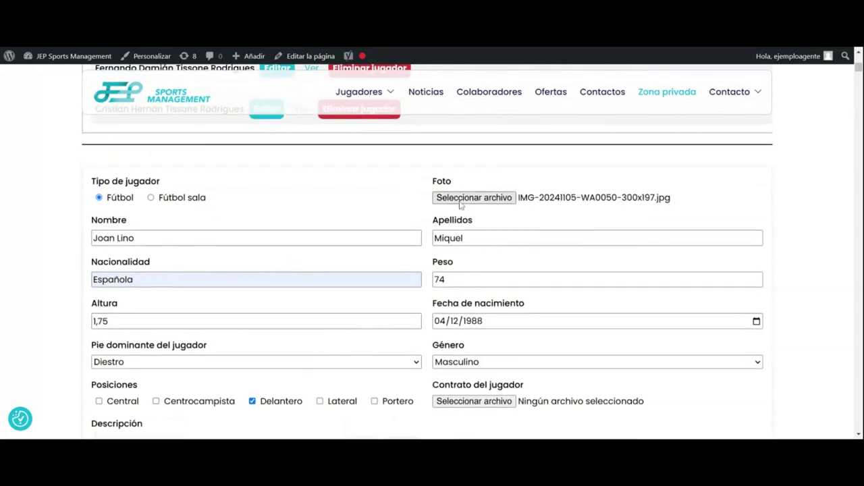
scroll(106, 274, "down", 4)
scroll(107, 274, "down", 8)
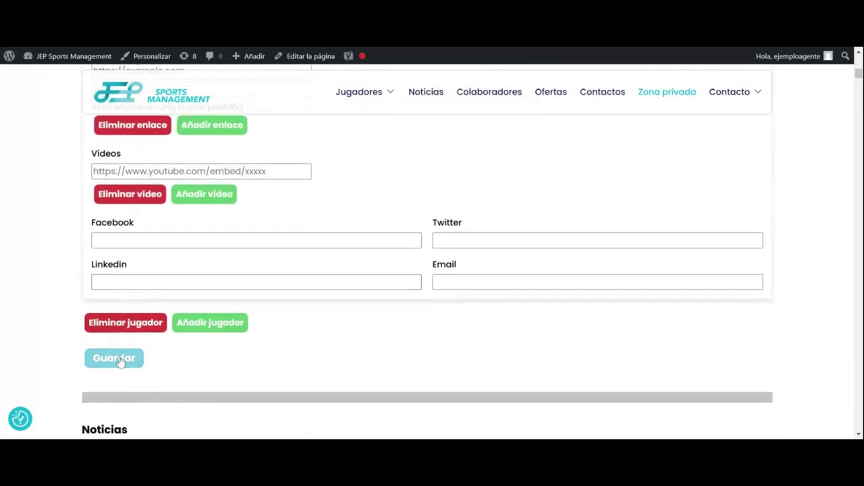
left_click(116, 359)
scroll(117, 361, "down", 10)
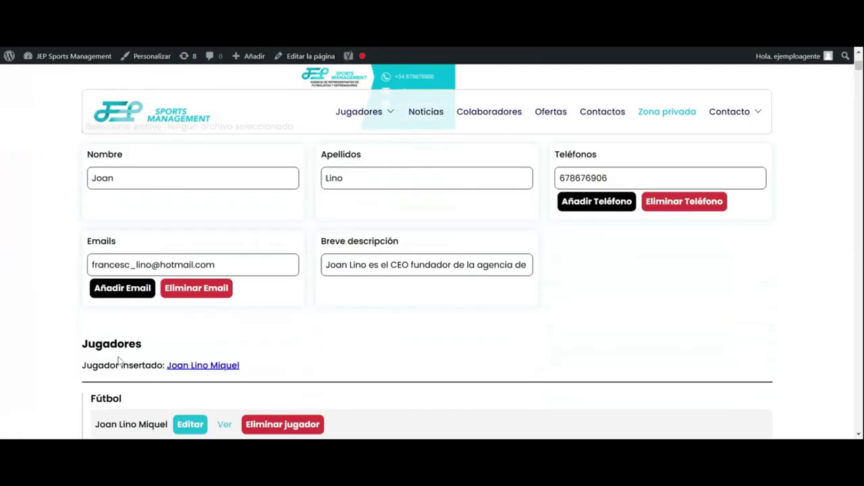
scroll(116, 359, "down", 3)
scroll(112, 352, "up", 2)
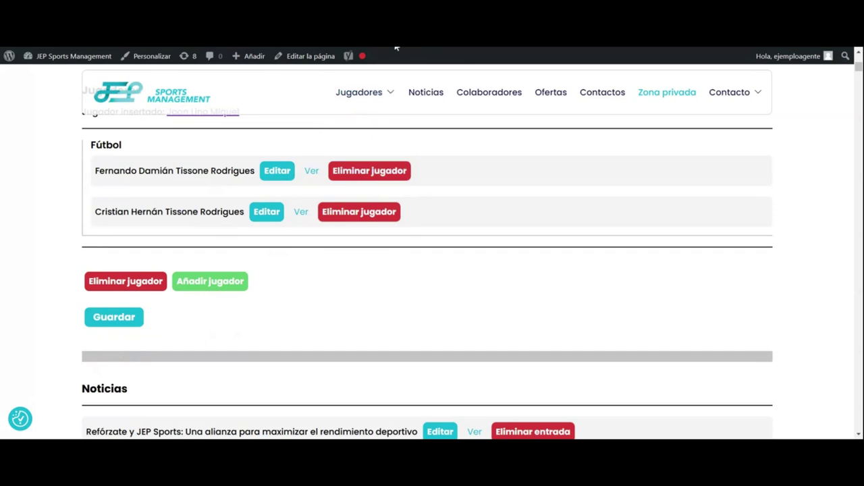
left_click(277, 170)
scroll(301, 238, "down", 1)
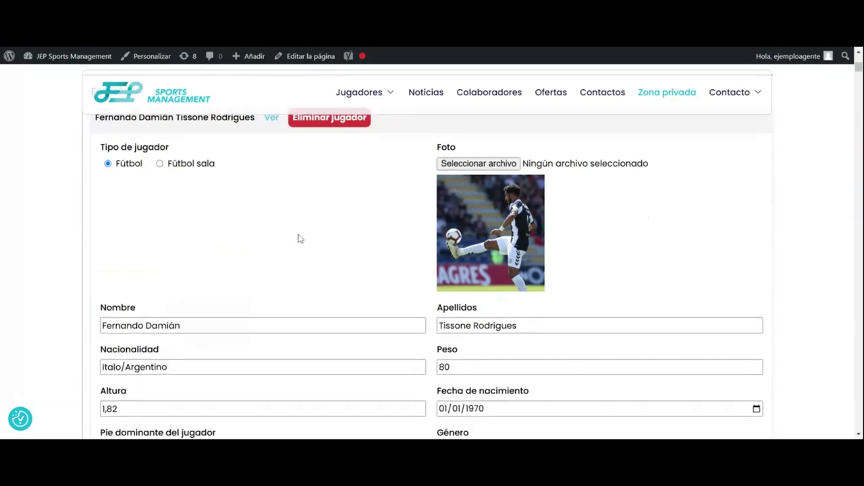
scroll(300, 238, "down", 7)
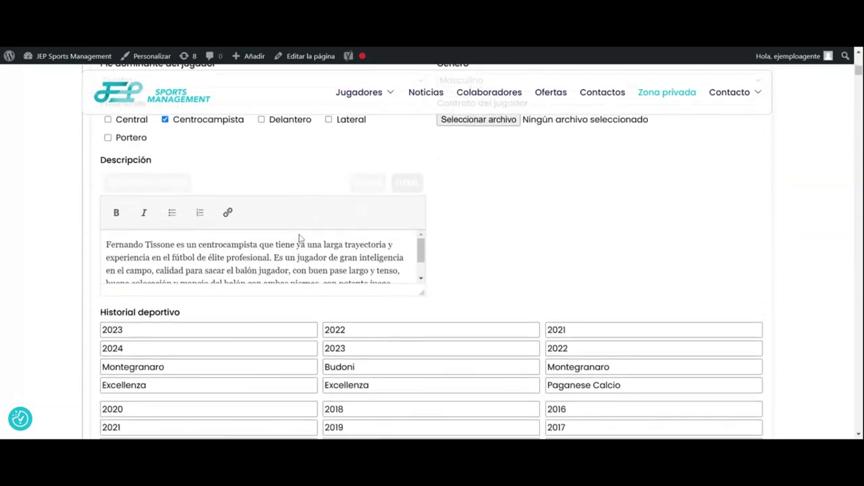
scroll(300, 238, "down", 4)
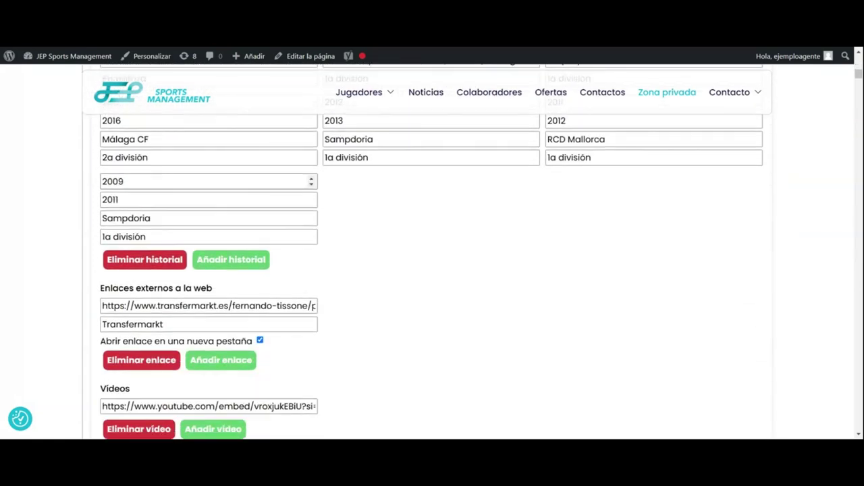
scroll(432, 250, "down", 2)
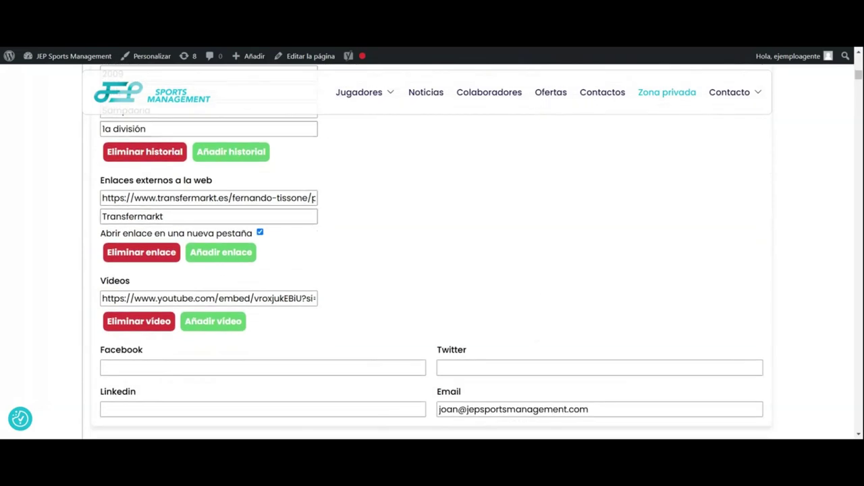
scroll(193, 268, "down", 3)
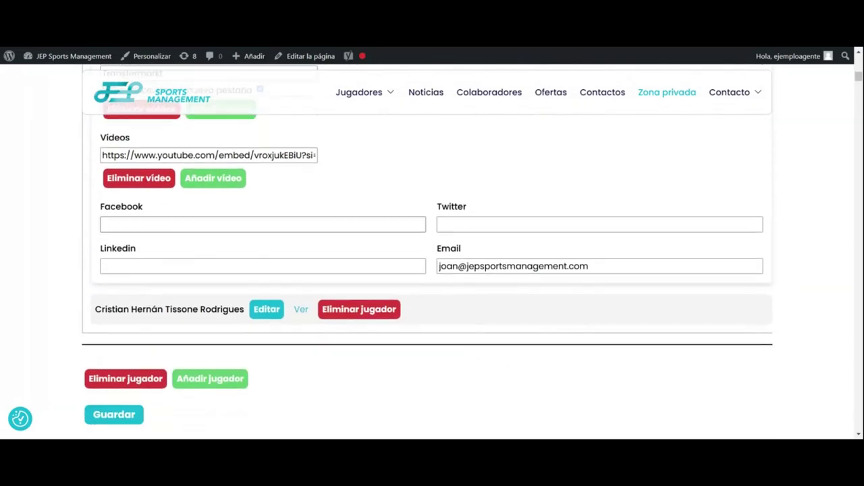
scroll(433, 250, "up", 14)
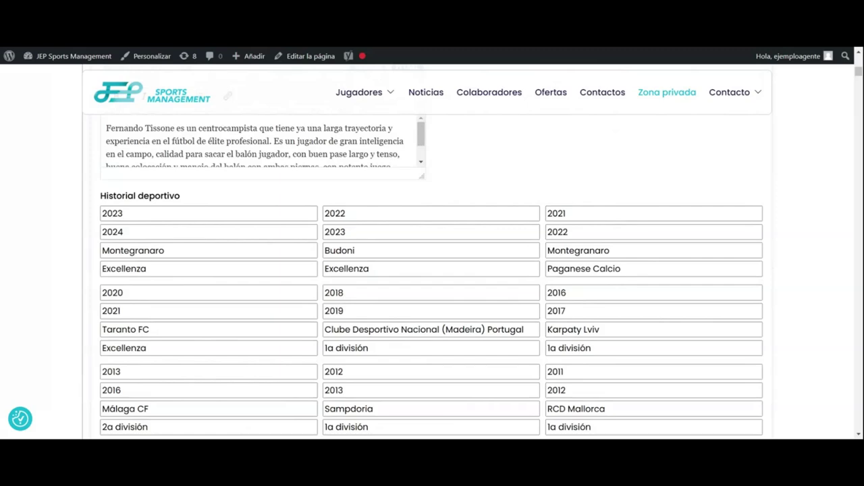
scroll(193, 257, "up", 4)
scroll(193, 256, "down", 16)
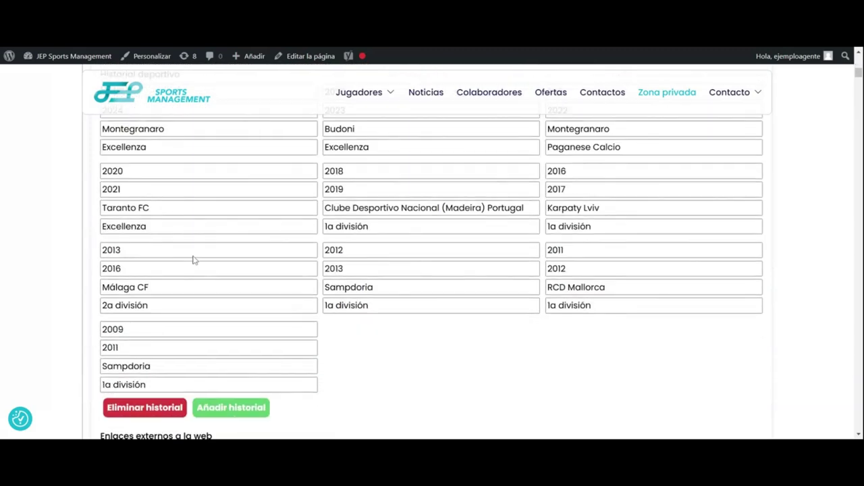
scroll(193, 260, "down", 2)
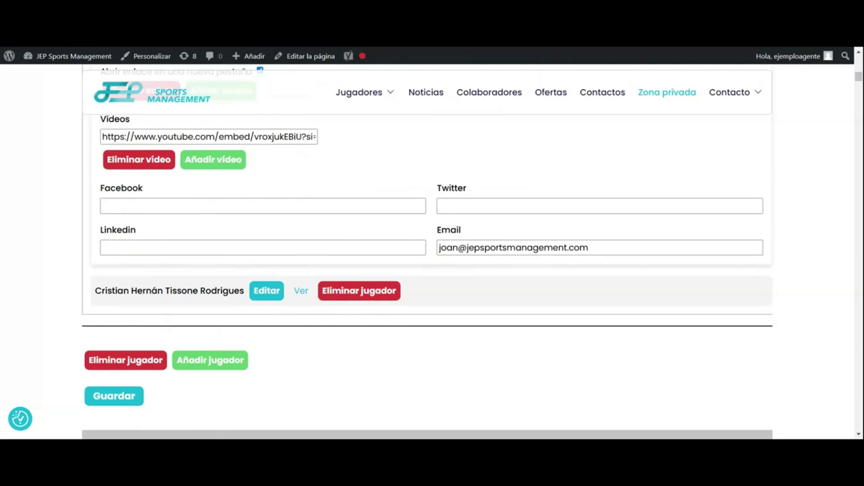
Step: Scroll down past the Noticias list and open the Añadir noticia form
scroll(328, 122, "down", 3)
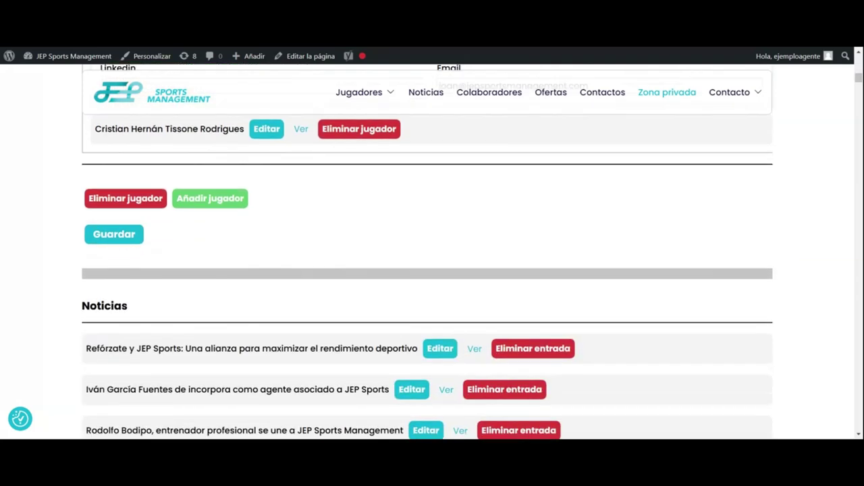
scroll(301, 210, "up", 1)
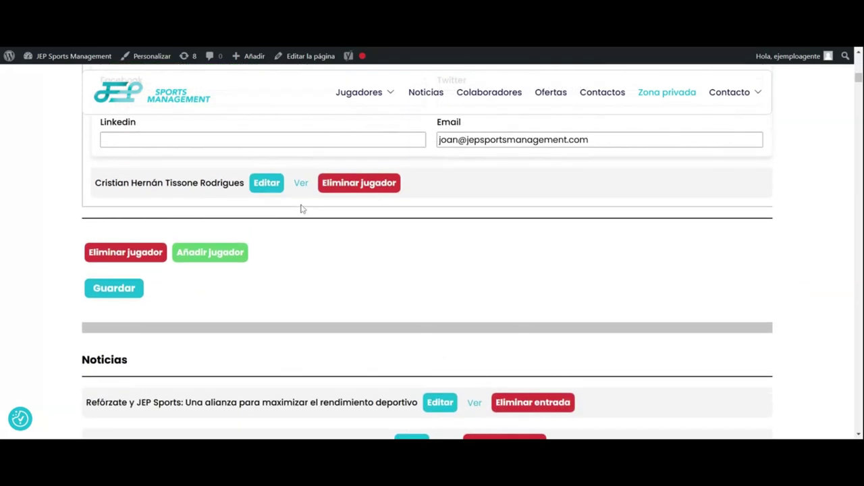
scroll(302, 210, "up", 6)
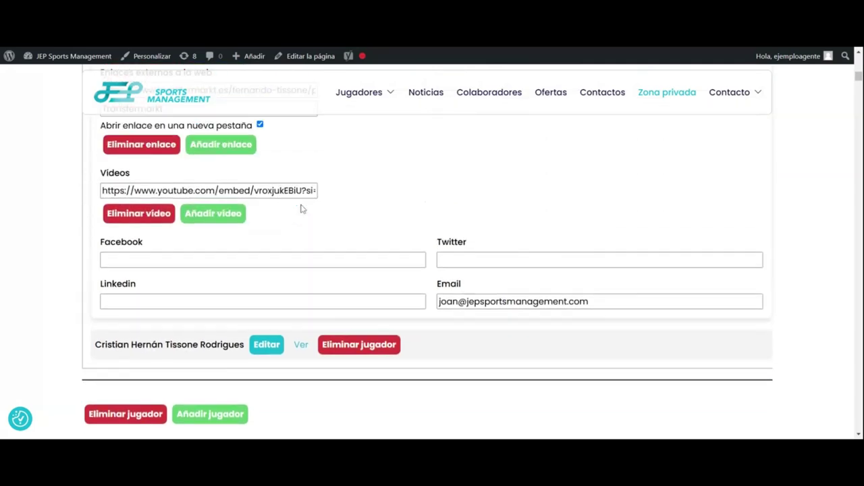
scroll(302, 209, "up", 15)
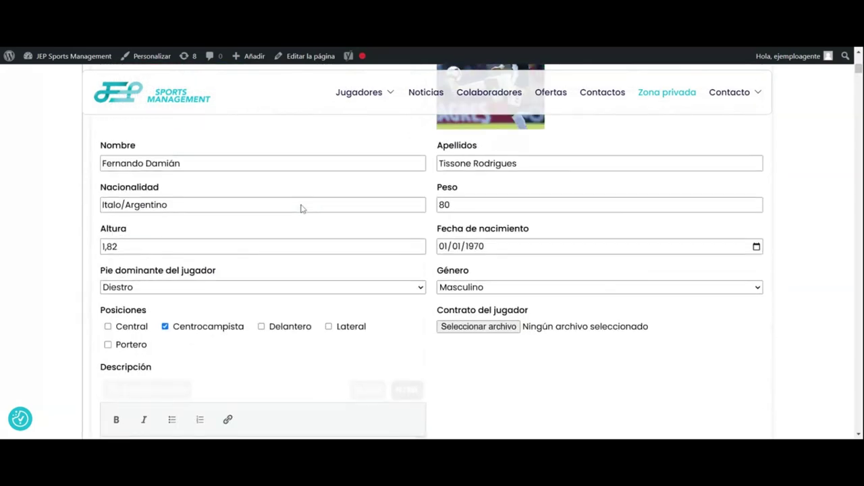
scroll(302, 209, "up", 1)
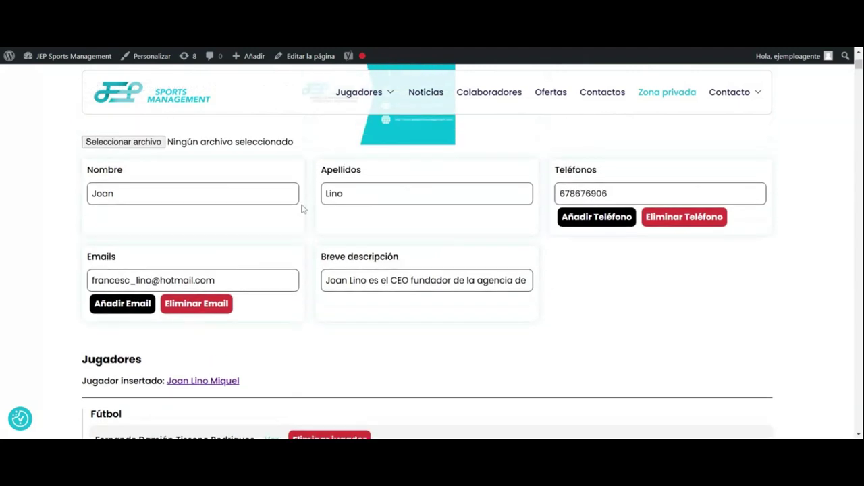
scroll(301, 203, "up", 4)
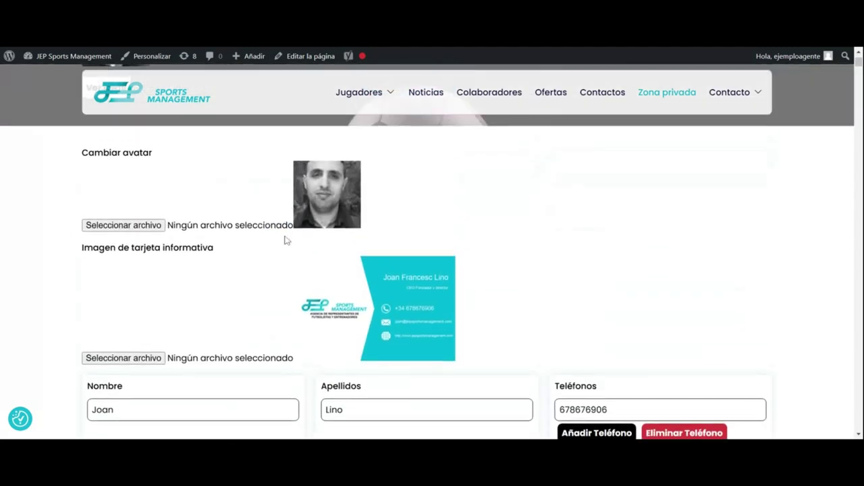
scroll(290, 249, "down", 3)
scroll(292, 251, "down", 2)
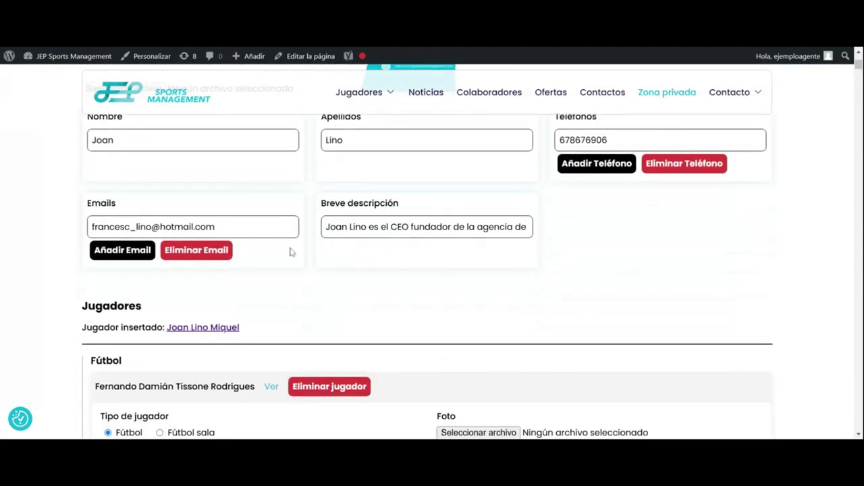
scroll(251, 257, "down", 1)
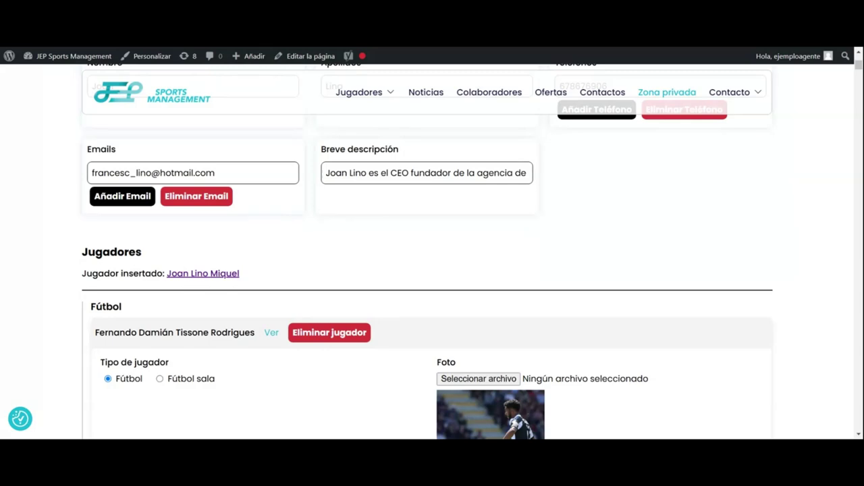
scroll(347, 218, "down", 3)
scroll(346, 220, "down", 20)
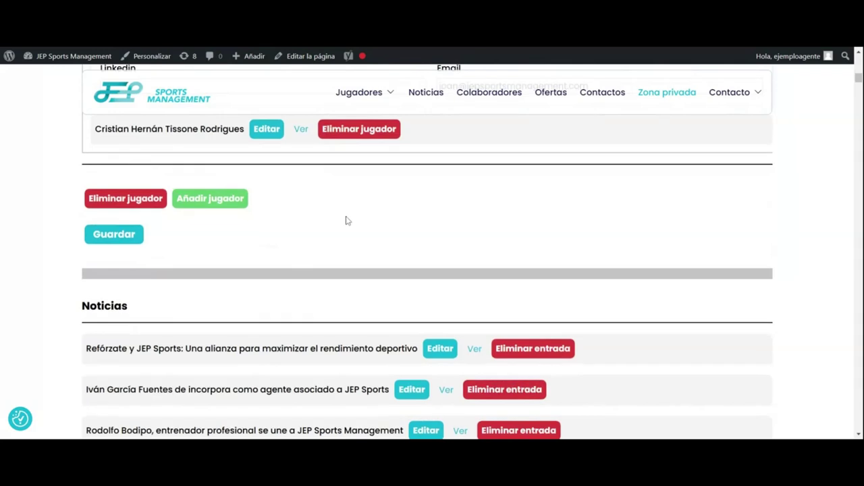
scroll(347, 220, "down", 3)
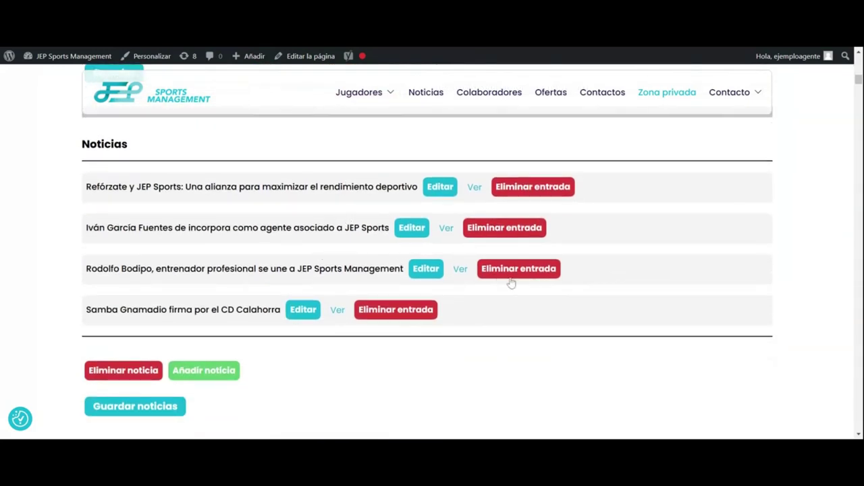
scroll(543, 289, "down", 1)
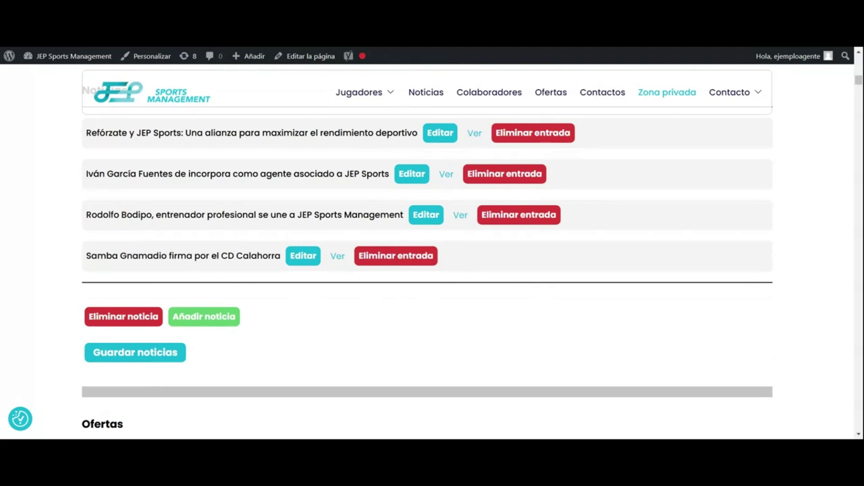
scroll(463, 277, "down", 1)
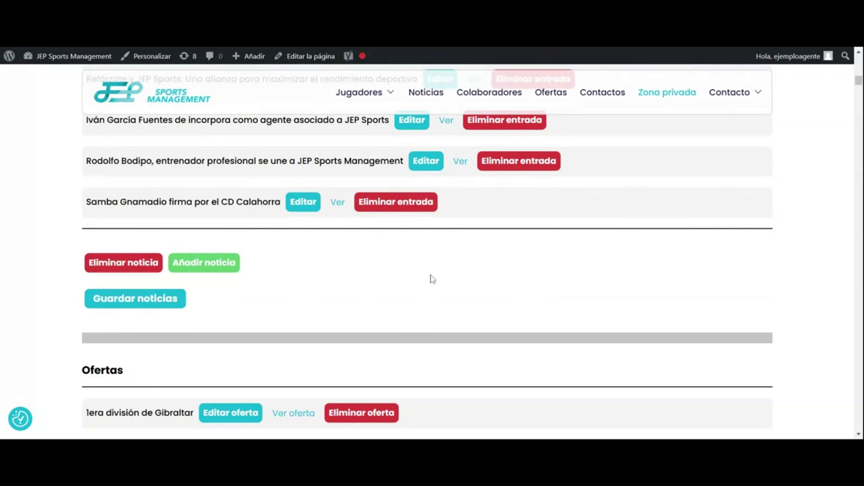
left_click(230, 272)
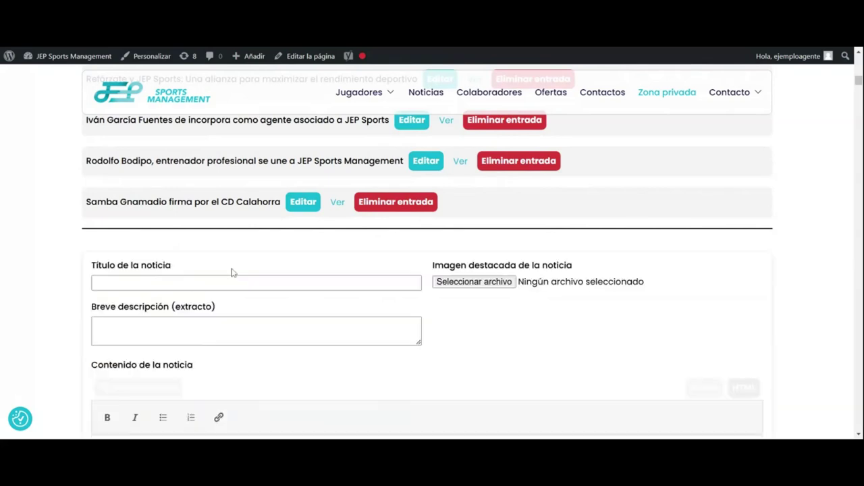
Step: Title the article with the player's name followed by 'triunfa en Italia'
scroll(232, 273, "down", 2)
left_click(256, 175)
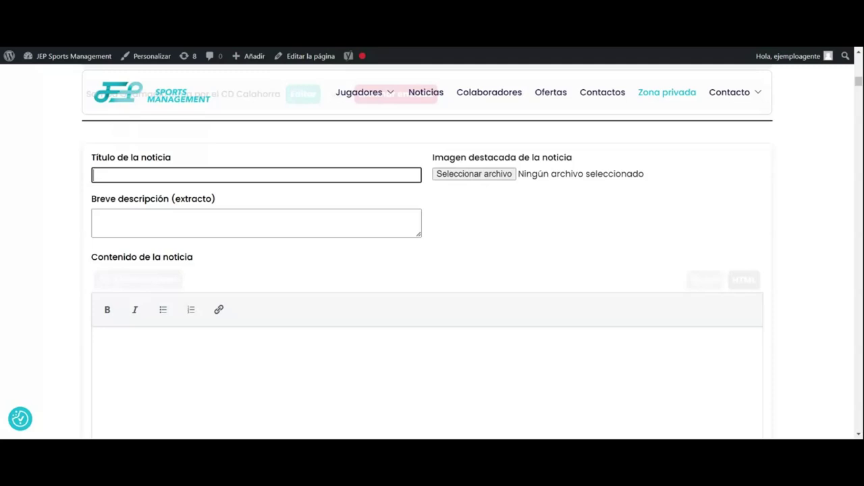
type("Fernando Tissone triunfa en Italia")
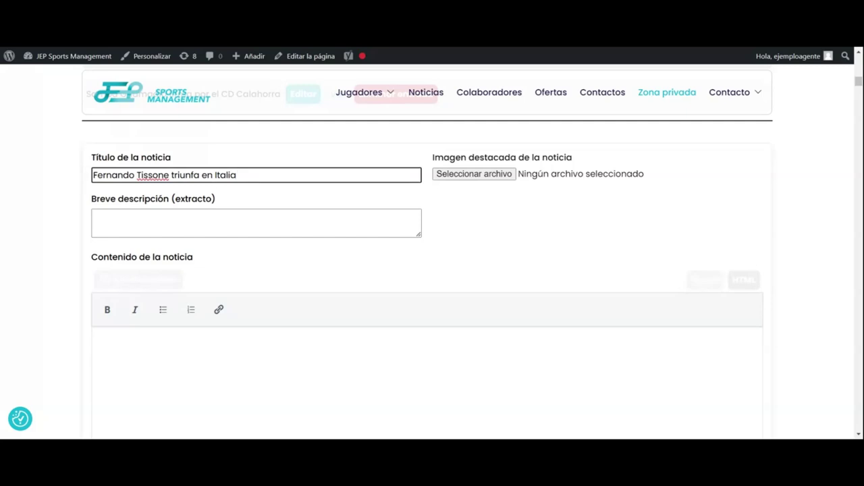
scroll(432, 270, "down", 1)
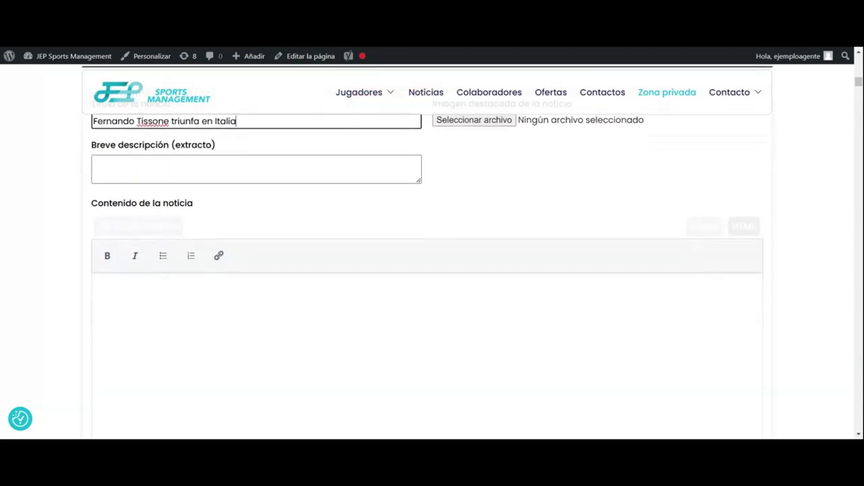
scroll(241, 212, "up", 1)
Step: Fill the short description with the title plus 'después de una primera vuelta espectacular… titular indiscutible.'
left_click(241, 214)
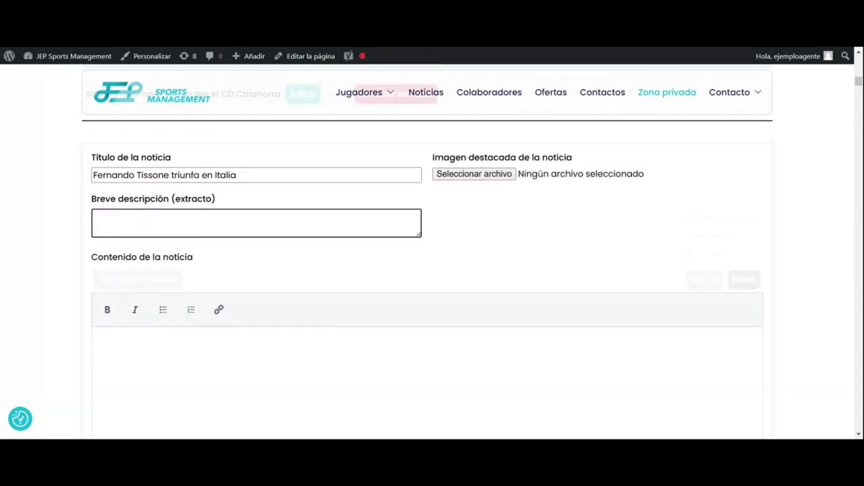
left_click(238, 174)
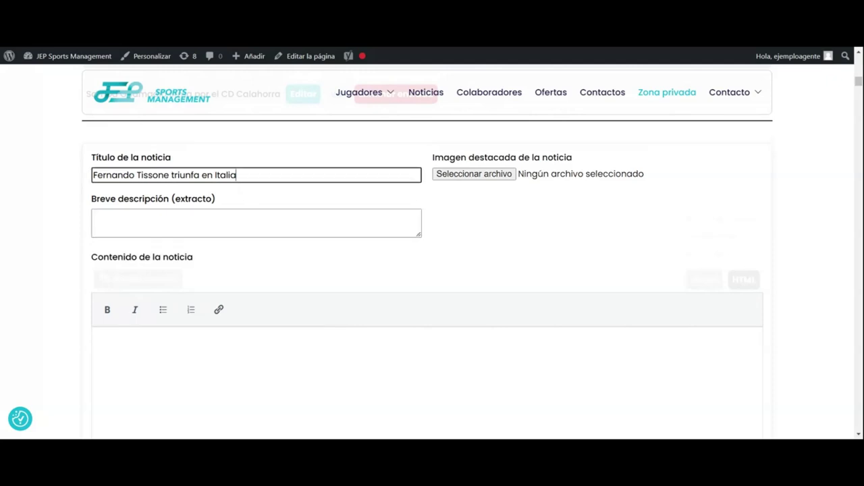
key("ctrl+a")
key("ctrl+c")
key("Tab")
key("ctrl+v")
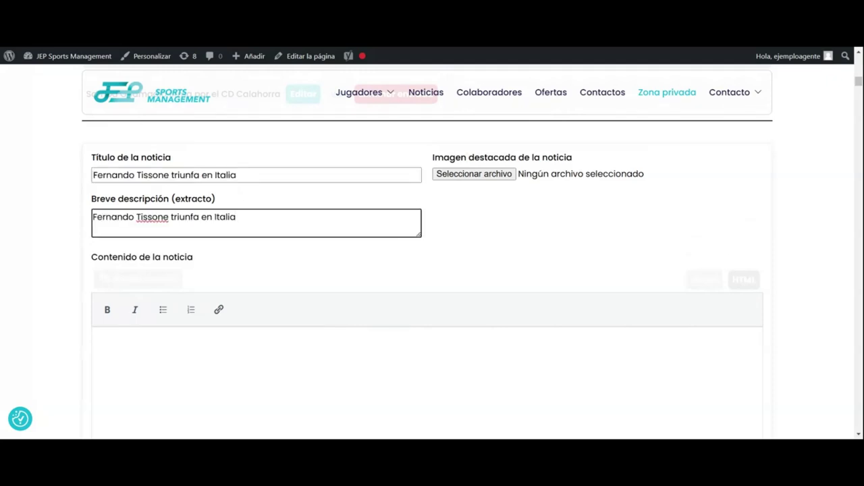
type("despues s")
key("BackSpace")
key("BackSpace")
key("BackSpace")
key("BackSpace")
type("és de una primera vuelta espectu")
key("BackSpace")
type("acular, ple")
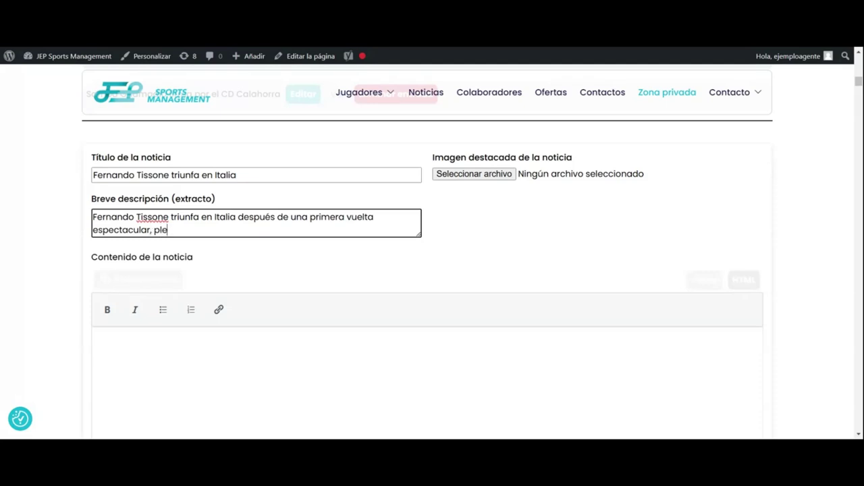
type("no de rendimien")
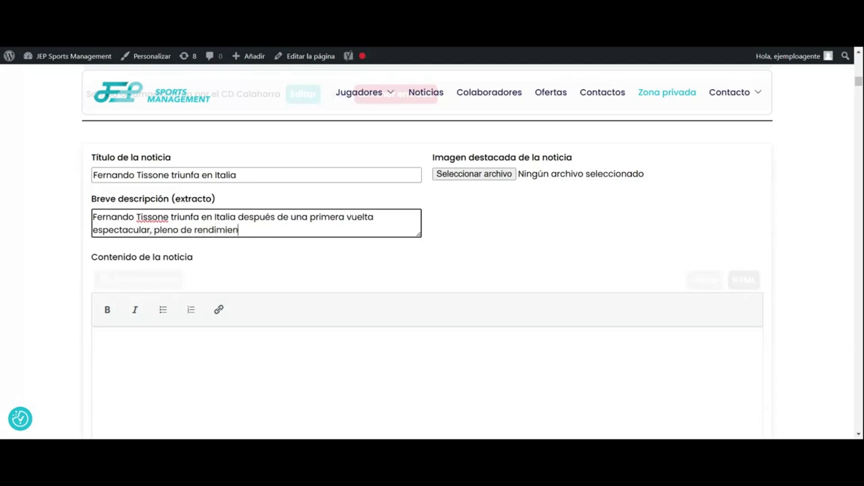
type("to y de actividad como titular indis")
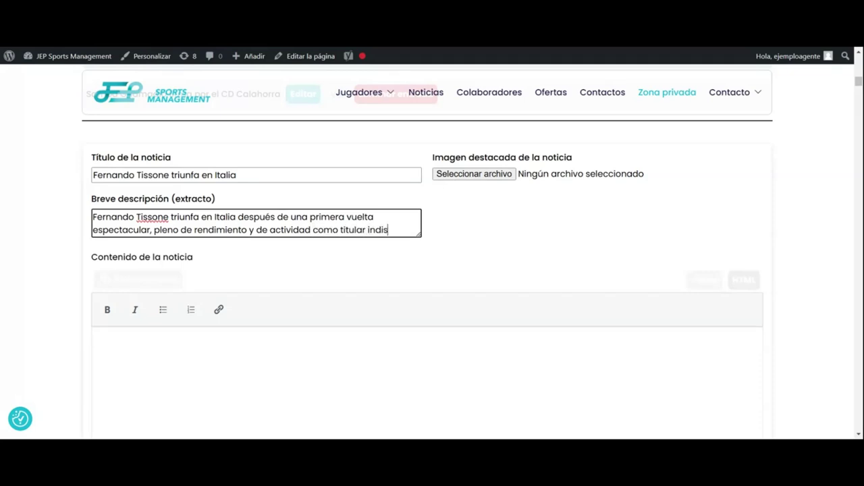
type("cutible.")
Step: Copy the short description into Contenido de la noticia as the article body
scroll(427, 270, "down", 2)
left_click(98, 233)
scroll(427, 271, "up", 2)
left_click_drag(93, 220, 430, 252)
key("ctrl+c")
scroll(392, 269, "down", 2)
left_click(392, 269)
key("ctrl+v")
scroll(427, 270, "up", 1)
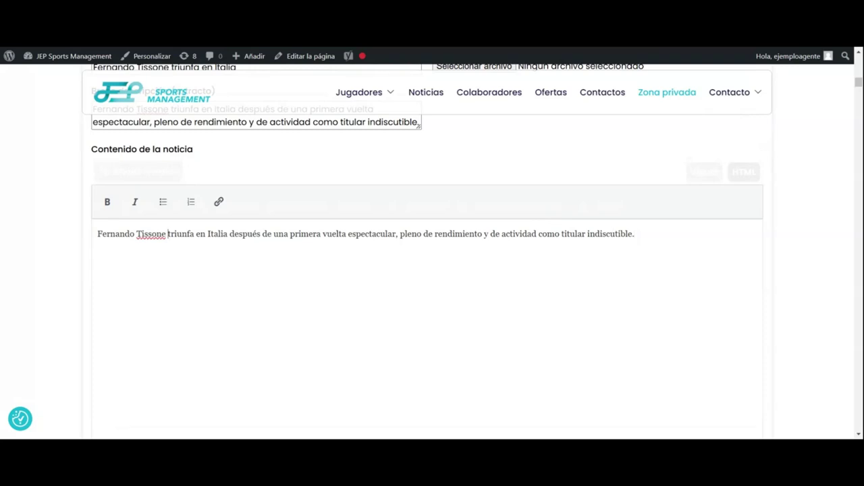
Step: Leave the player's name in the article body unlinked and scroll down to Jugador relacionado and Etiquetas
left_click_drag(167, 234, 97, 233)
left_click(219, 204)
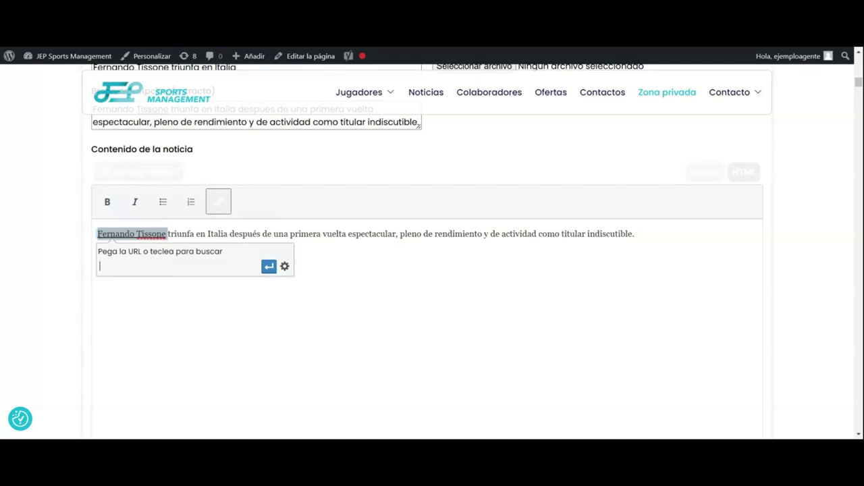
key("Escape")
key("ctrl+k")
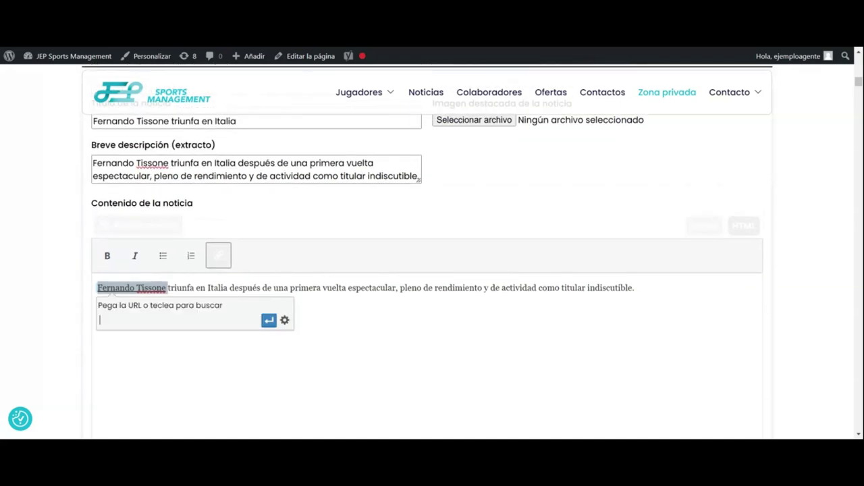
key("Escape")
scroll(432, 270, "down", 3)
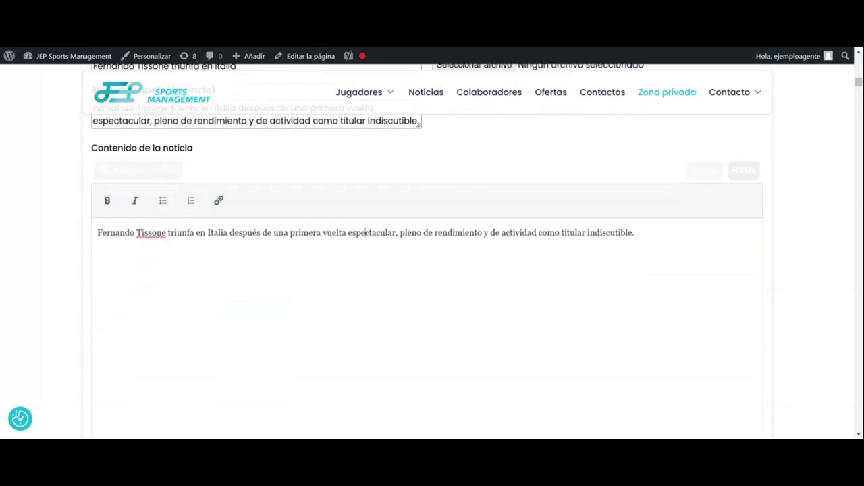
scroll(433, 270, "down", 1)
scroll(366, 342, "up", 4)
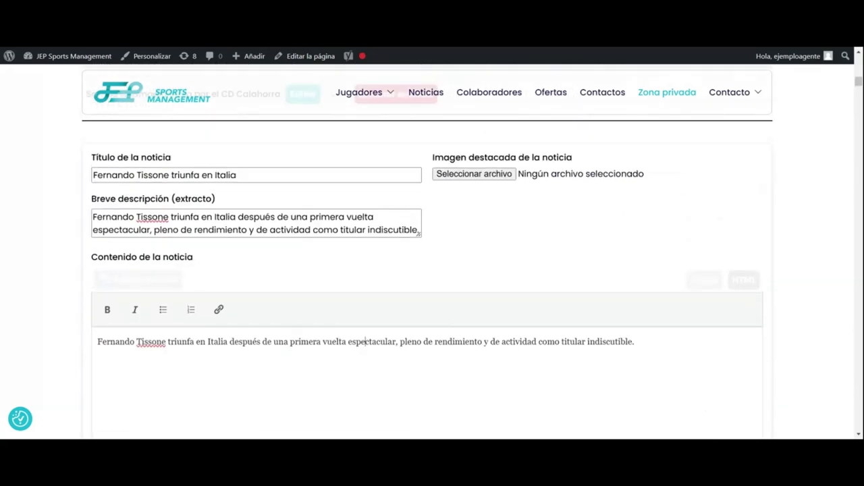
scroll(365, 294, "down", 5)
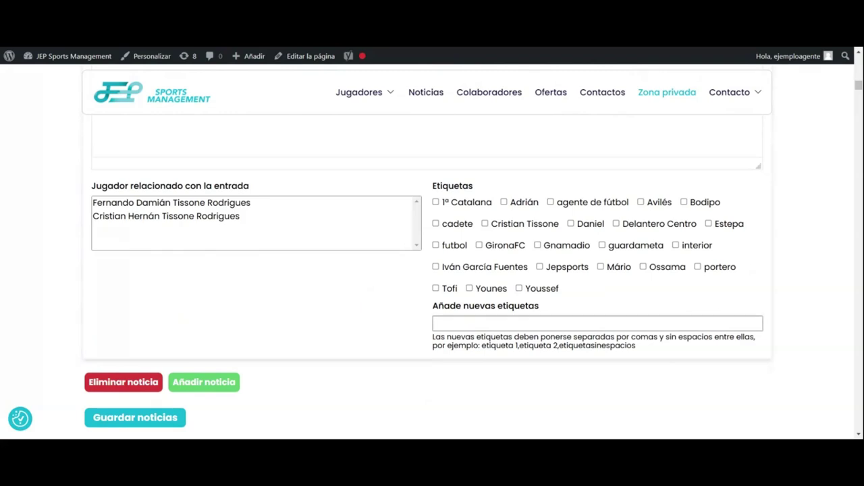
Step: Add the new tag 'Fernando Tissone' and relate the news to Fernando Damián Tissone Rodrigues
left_click(435, 324)
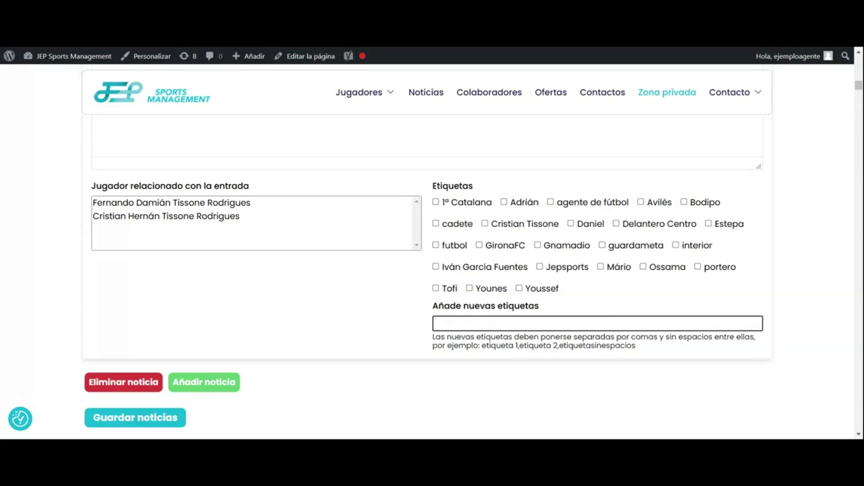
type("Fernando Tissone")
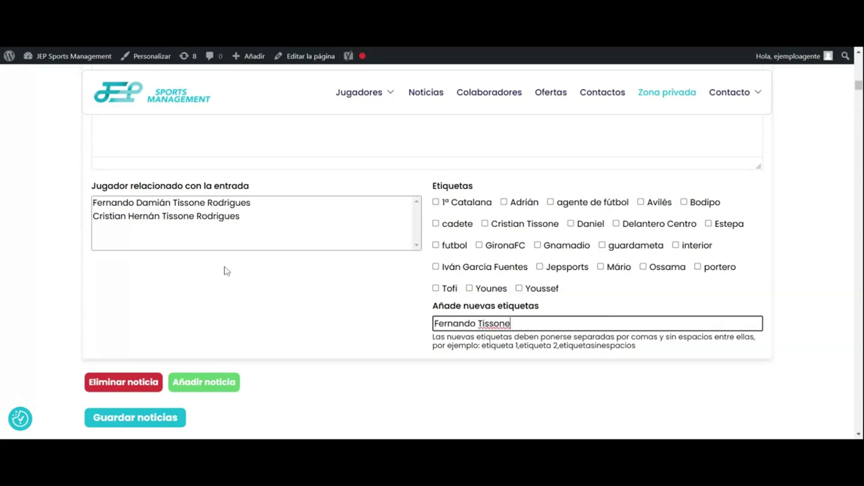
left_click(193, 209)
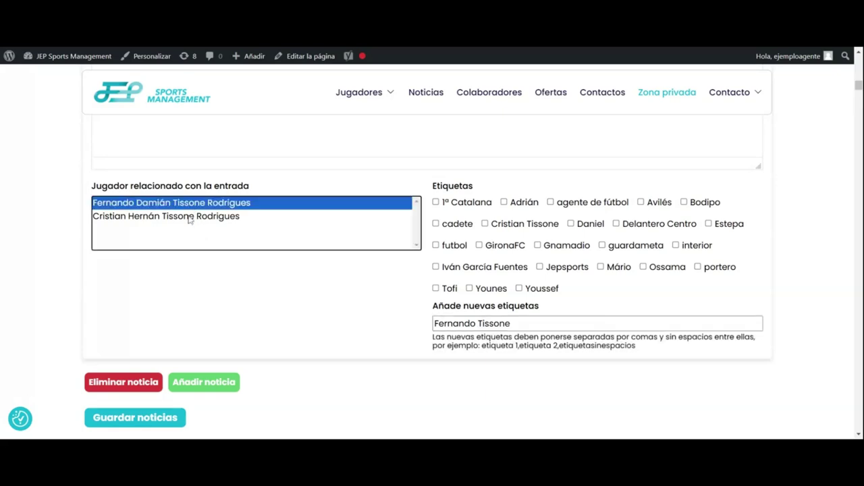
Step: Save the news article with Guardar noticias
scroll(191, 250, "down", 3)
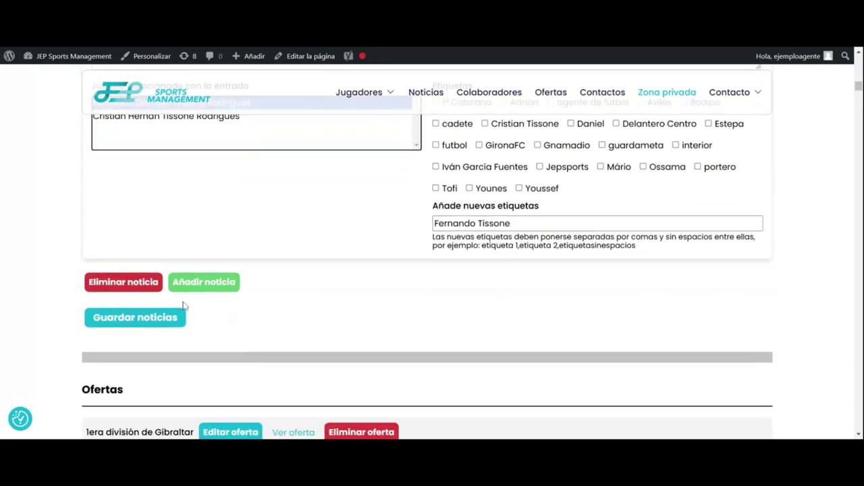
scroll(155, 316, "up", 6)
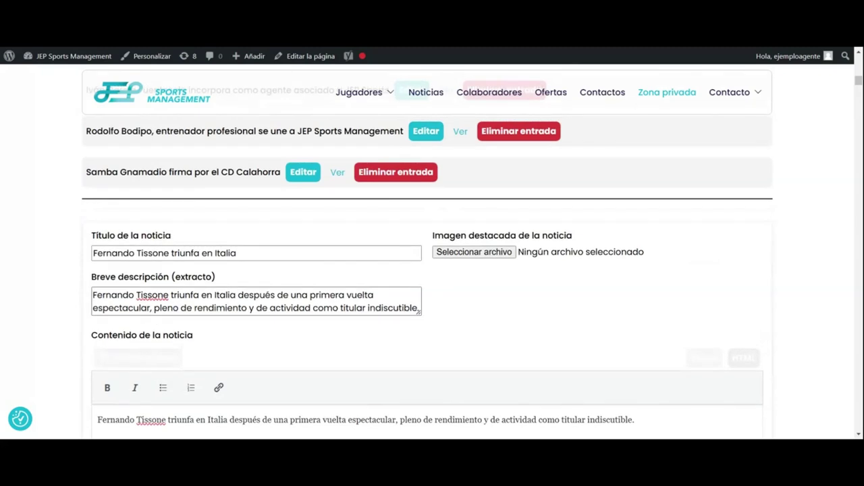
scroll(155, 316, "down", 2)
scroll(160, 316, "down", 1)
scroll(160, 317, "up", 2)
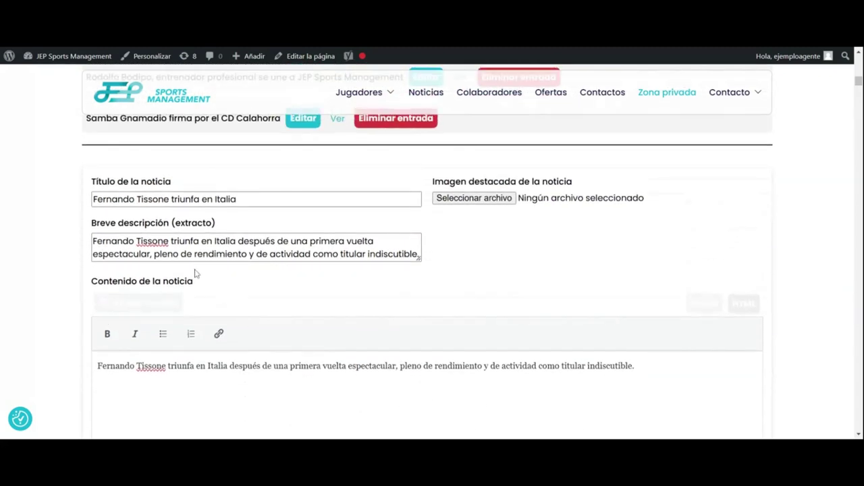
scroll(196, 272, "down", 1)
scroll(203, 274, "up", 2)
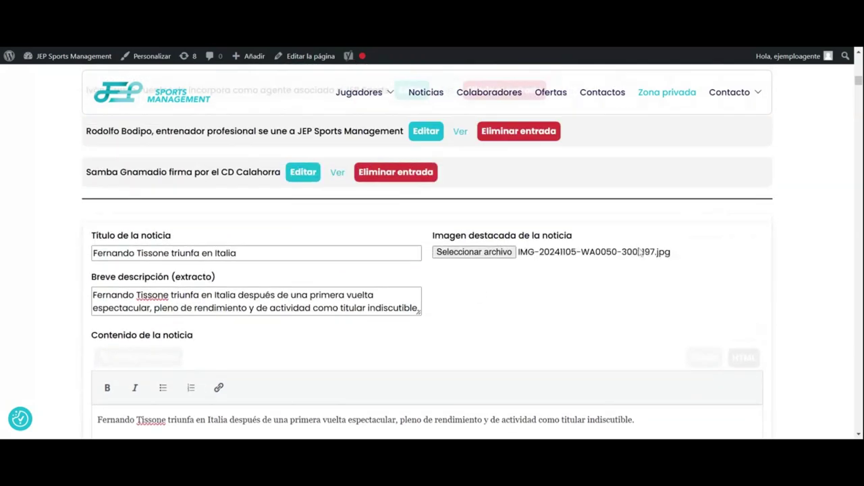
scroll(87, 311, "down", 8)
scroll(87, 314, "down", 1)
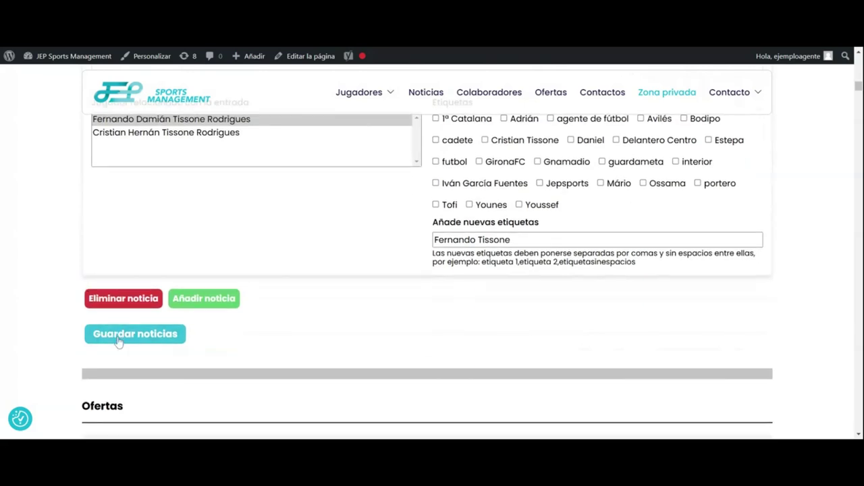
left_click(118, 335)
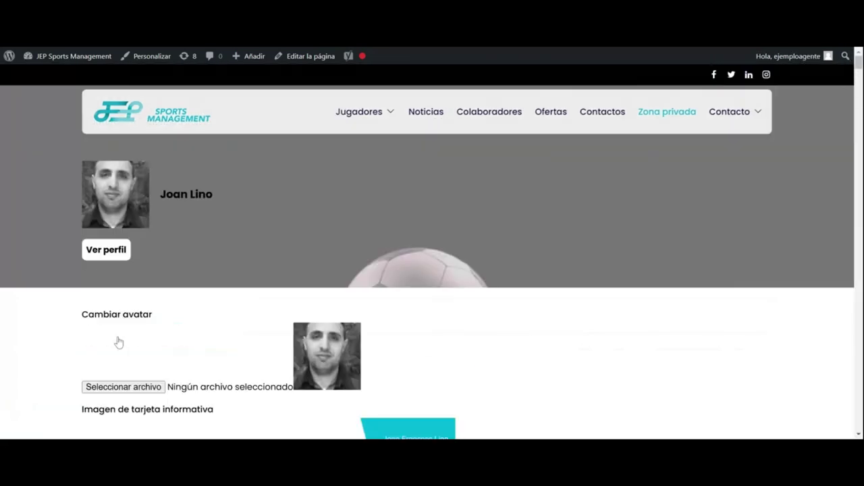
Step: Scroll past the Noticias insertion confirmation down to the Ofertas list
scroll(115, 337, "down", 10)
scroll(116, 341, "down", 2)
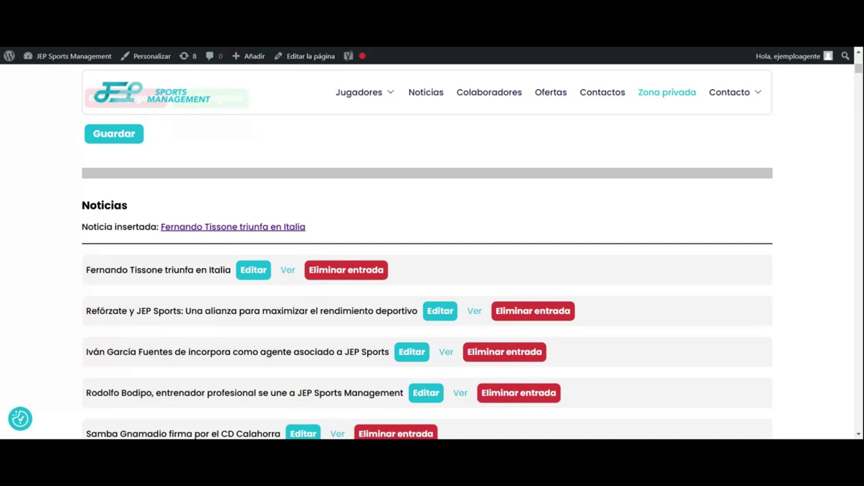
scroll(254, 198, "down", 1)
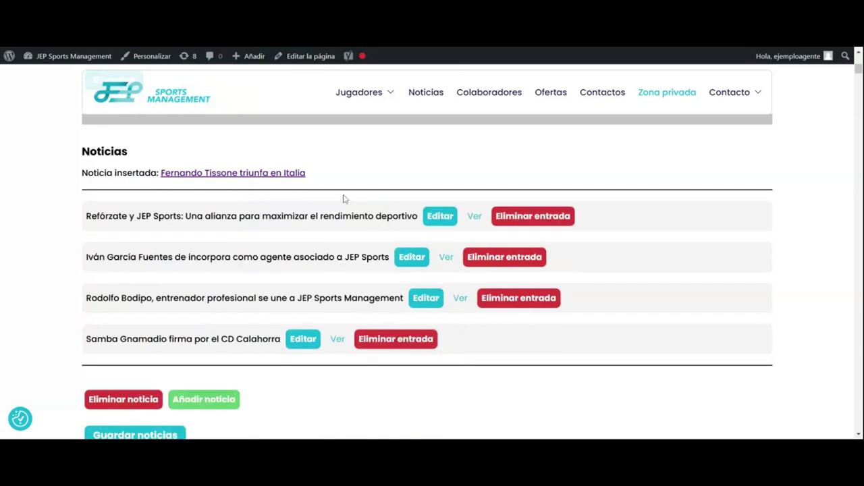
scroll(250, 229, "down", 2)
scroll(250, 231, "down", 2)
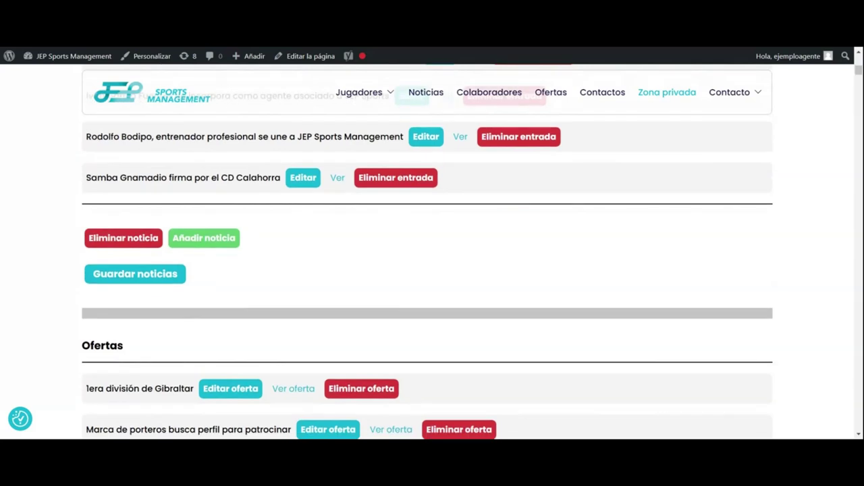
scroll(249, 234, "down", 2)
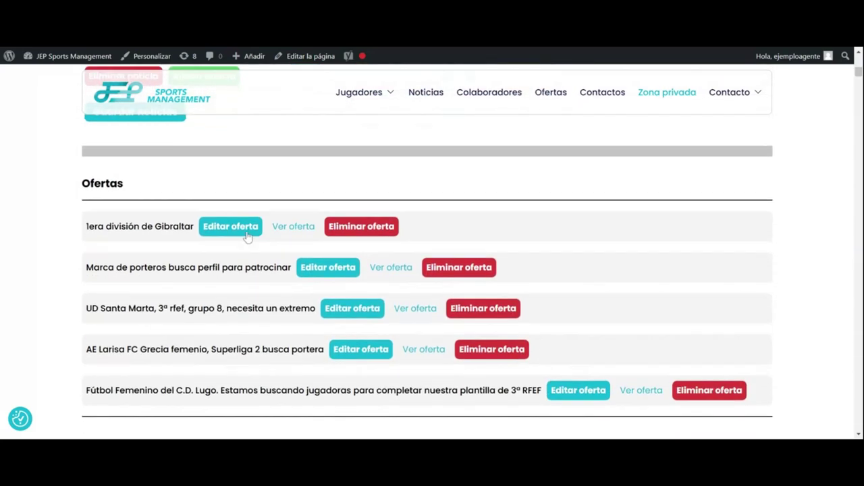
scroll(246, 234, "down", 1)
scroll(206, 226, "down", 1)
scroll(206, 226, "down", 1)
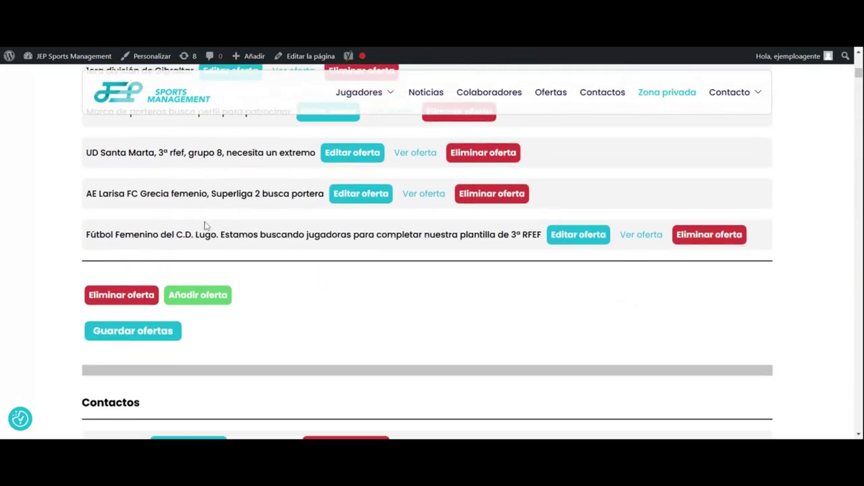
Step: Add a blank offer and title it 'club de 1a división de italia busca central'
left_click(196, 289)
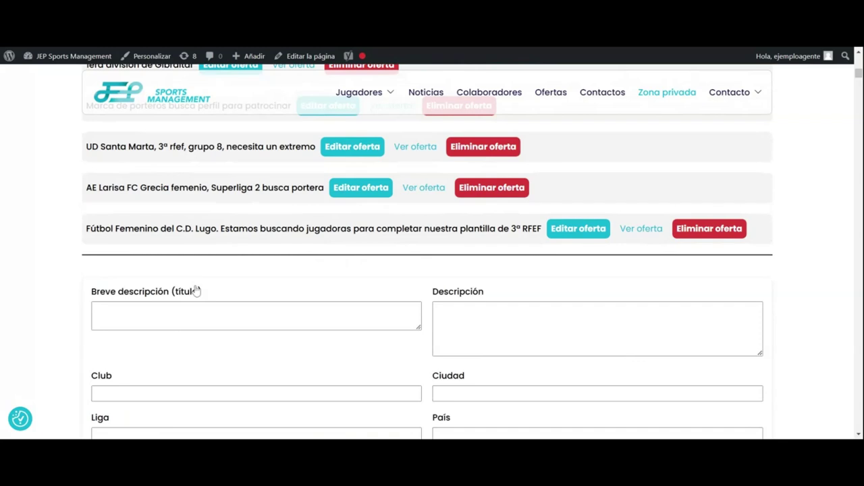
scroll(194, 289, "down", 2)
left_click(95, 202)
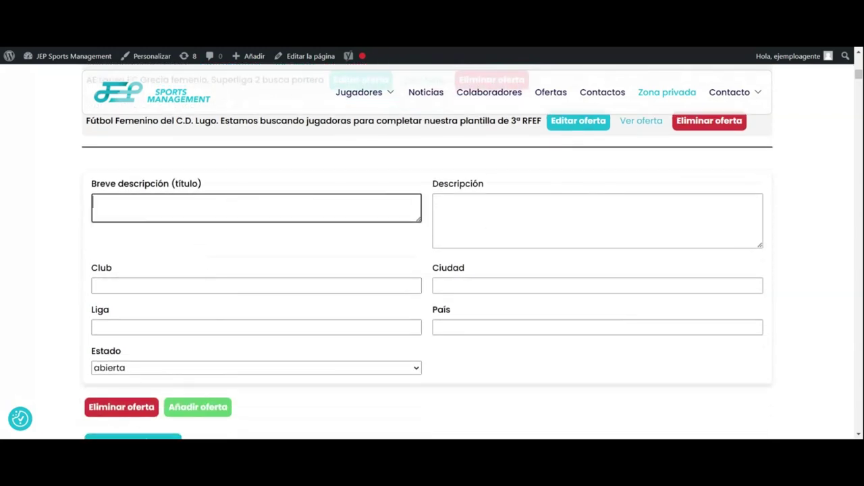
type("club de la divisió")
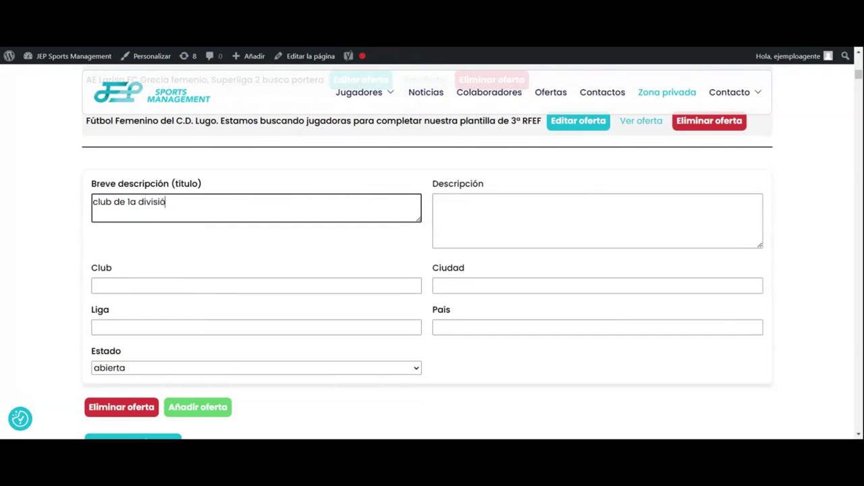
type("n de italia busca e")
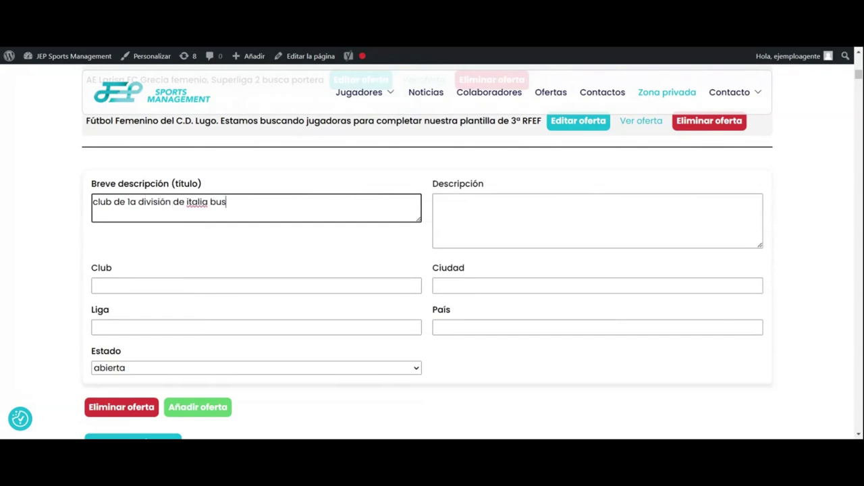
key("BackSpace")
type("central")
key("ctrl+a")
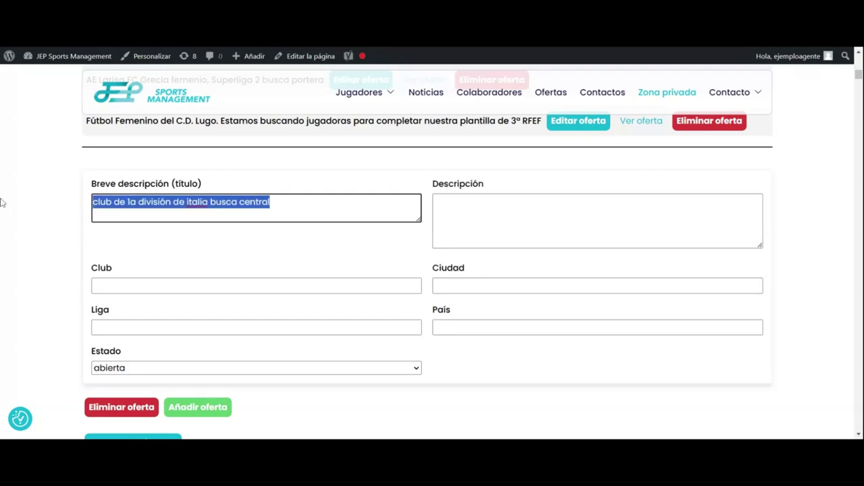
type("Fernando Tissone triunfa en Italia después de una primera vuelta espectacular, pleno de rendimiento y de actividad como titular indiscutible.")
Step: Write the description as the title plus ', jugador experimentado, comunitario, de experiencia en primera división, buen juego'
left_click(598, 245)
type("Fernando Tissone triunfa en Italia después de una primera vuelta espectacular, pleno de rendimiento y de actividad como titular indiscutible.")
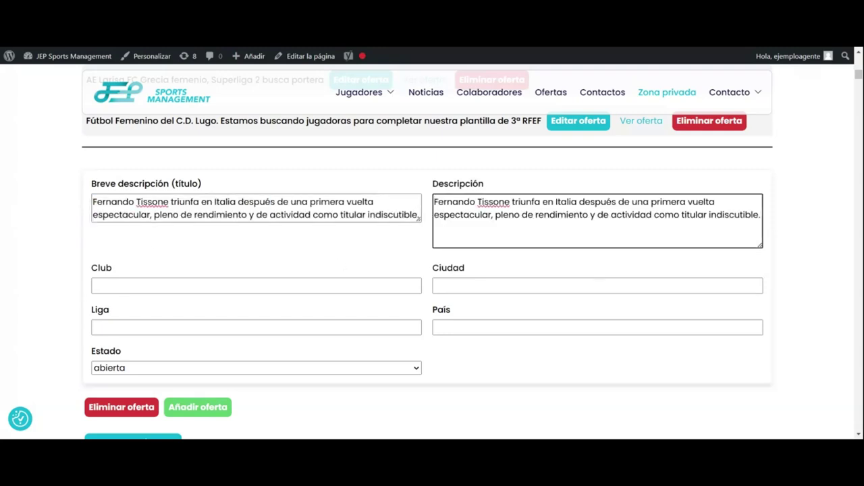
key("ctrl+a")
key("BackSpace")
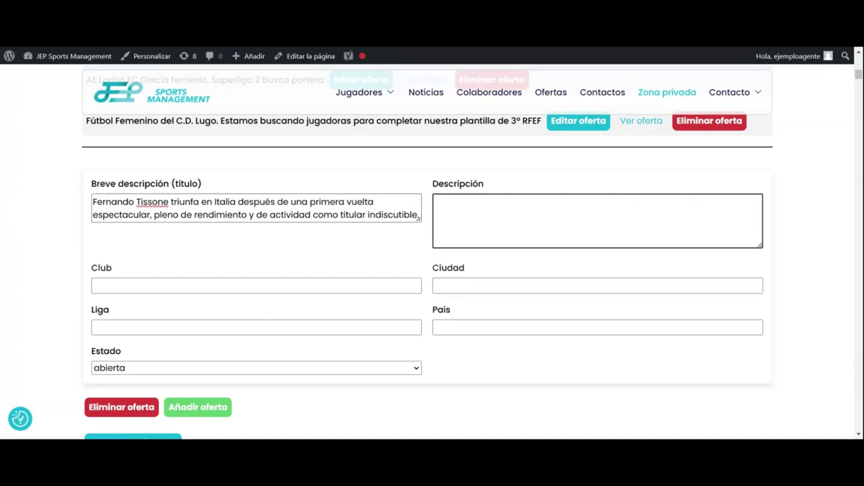
left_click(356, 215)
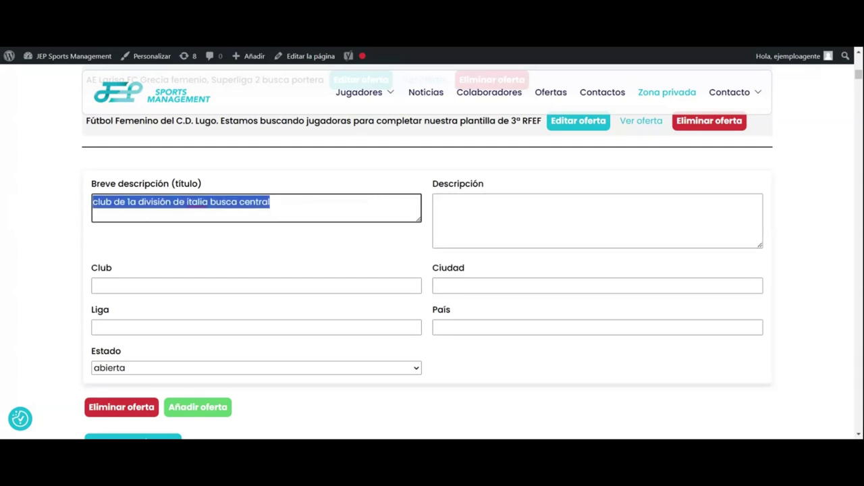
left_click(271, 201)
left_click_drag(270, 202, 78, 202)
key("ctrl+c")
key("Tab")
key("ctrl+v")
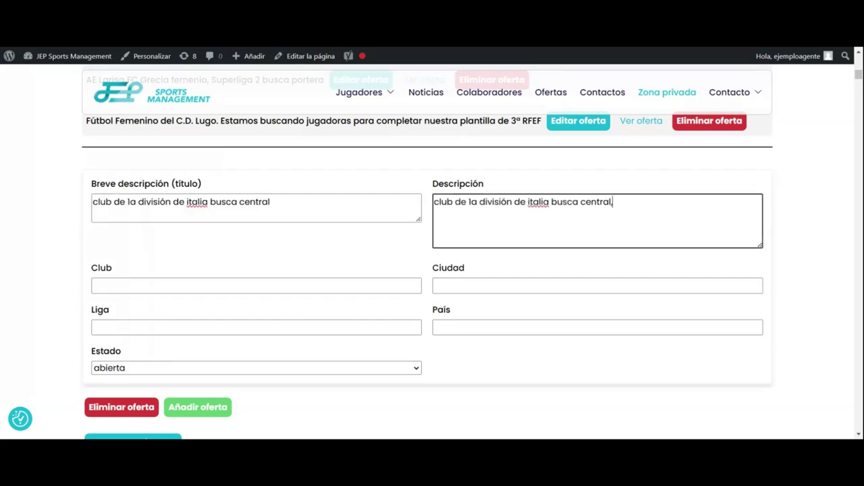
type(", jugador experimentado, ")
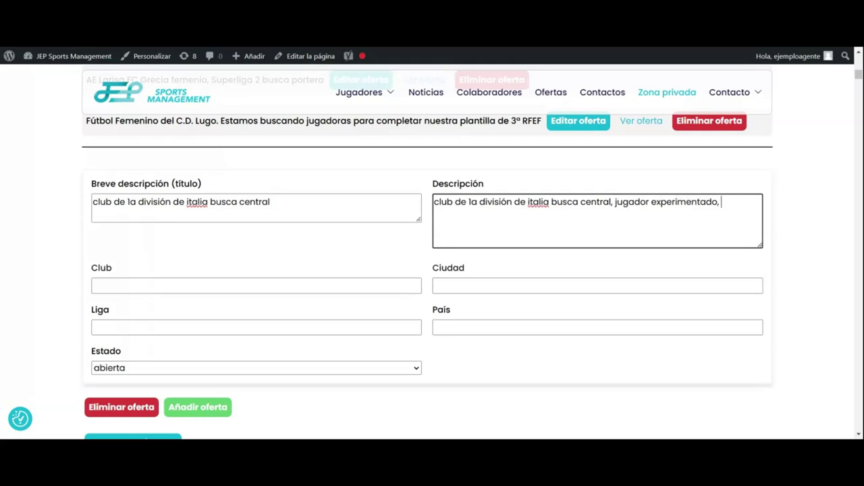
type("comunitario, de ")
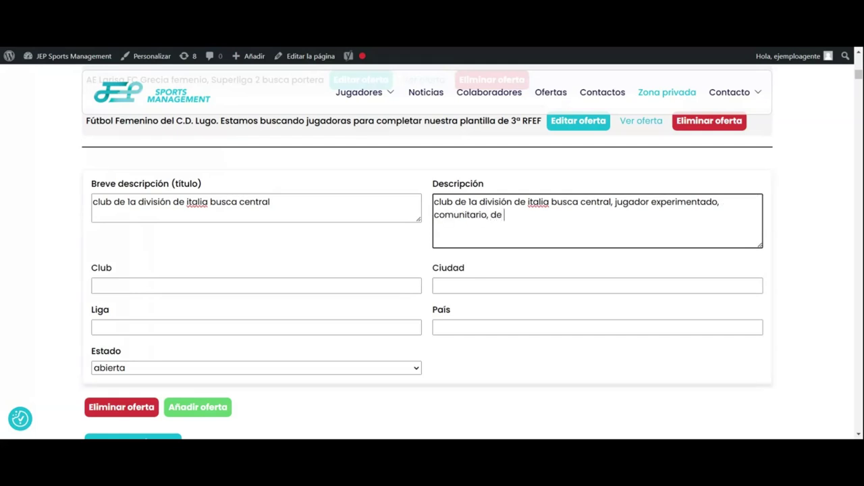
type("experiencia en ")
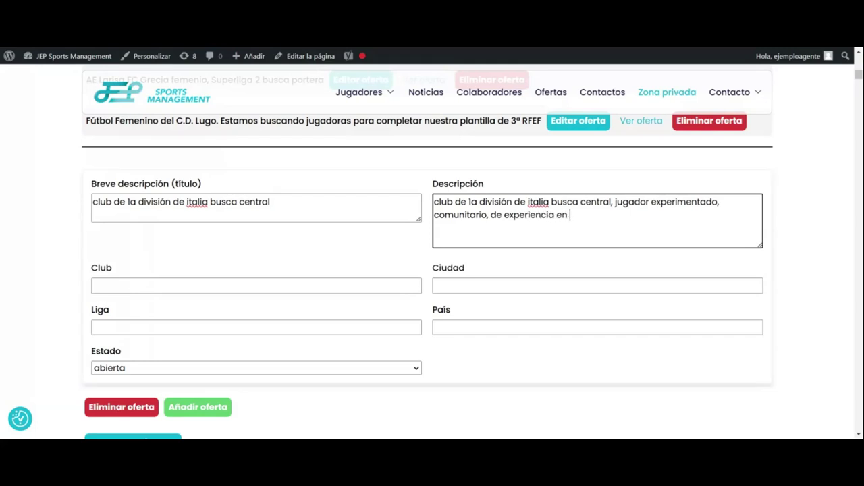
type("primera división")
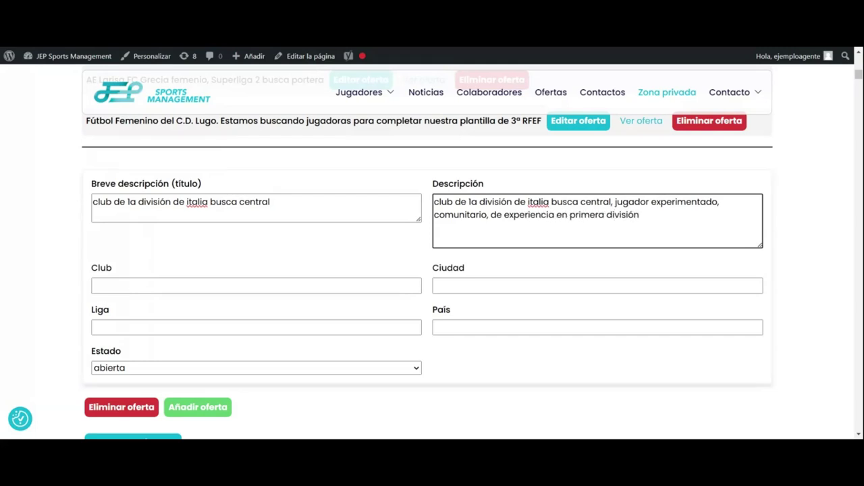
type(", buen juego aéreo y buen")
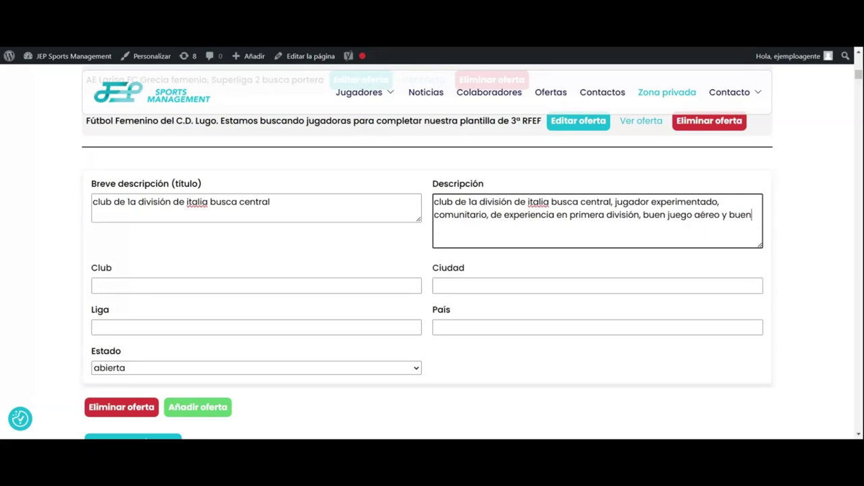
type("a salida de balón.")
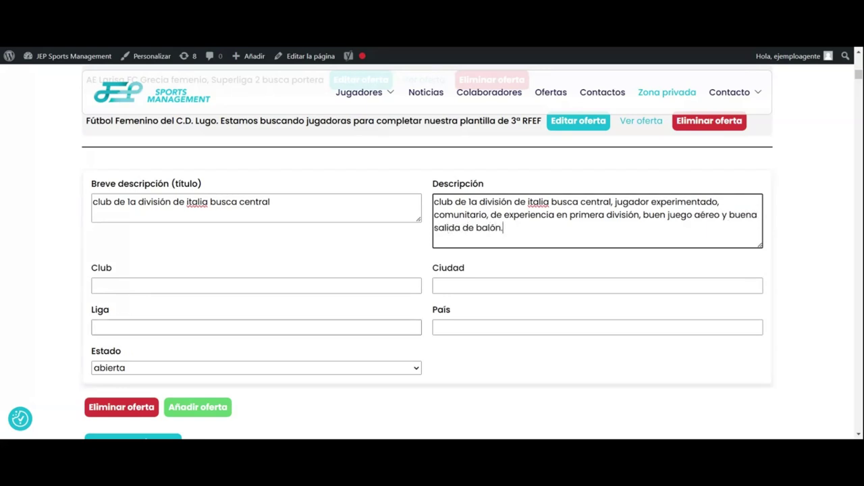
Step: Give the offer club AC Milan, city Milan, league Calcio and country Italia, then save the offers
left_click(180, 286)
type("Ac L")
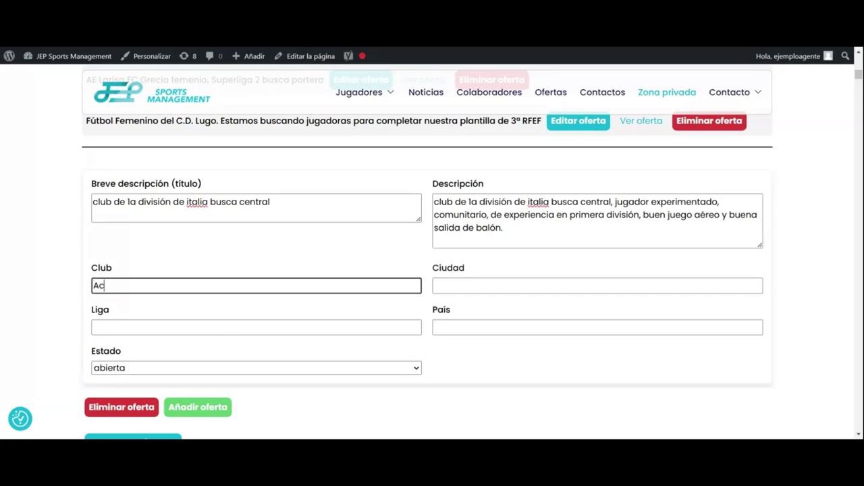
key("BackSpace")
key("BackSpace")
key("BackSpace")
key("BackSpace")
type("AC Milan")
key("Tab")
type("Milan")
left_click(216, 327)
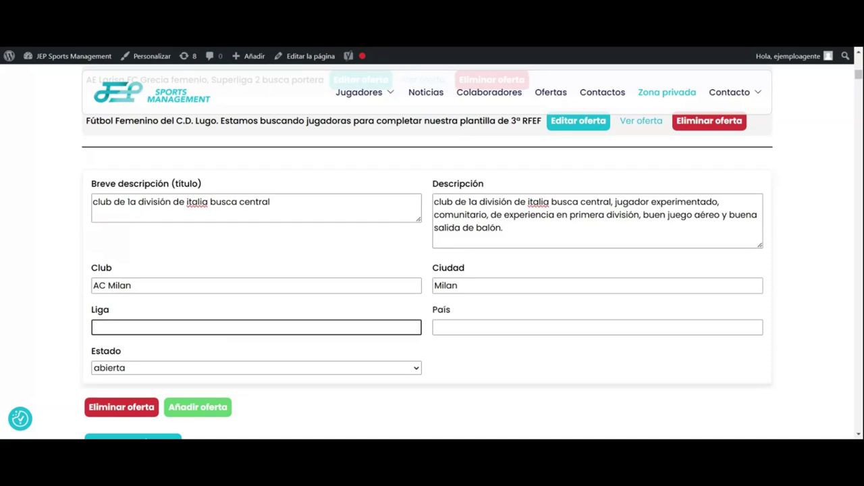
type("Calcio")
left_click(472, 325)
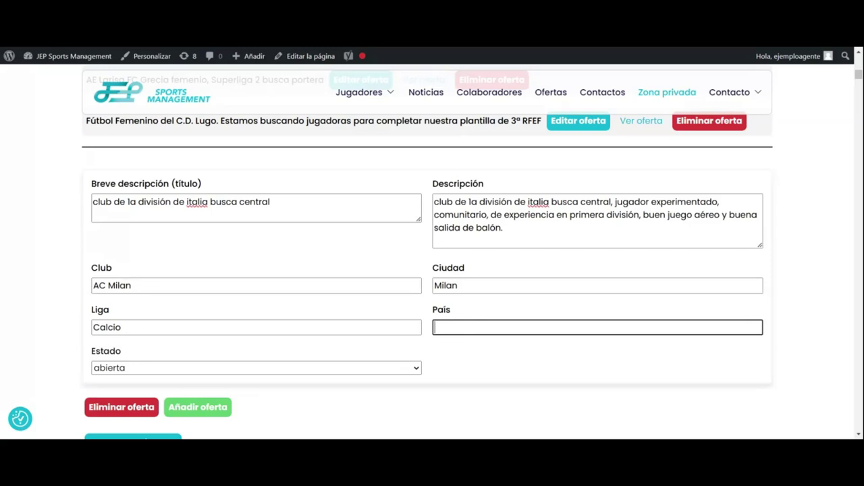
type("Italia")
scroll(322, 329, "down", 2)
left_click(143, 335)
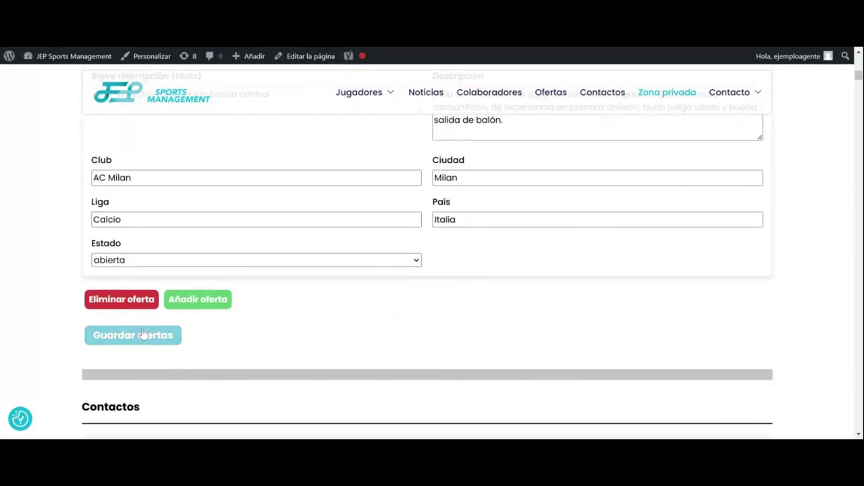
Step: Open the inserted Italian central defender offer from the Ofertas list in a new tab
scroll(162, 325, "down", 15)
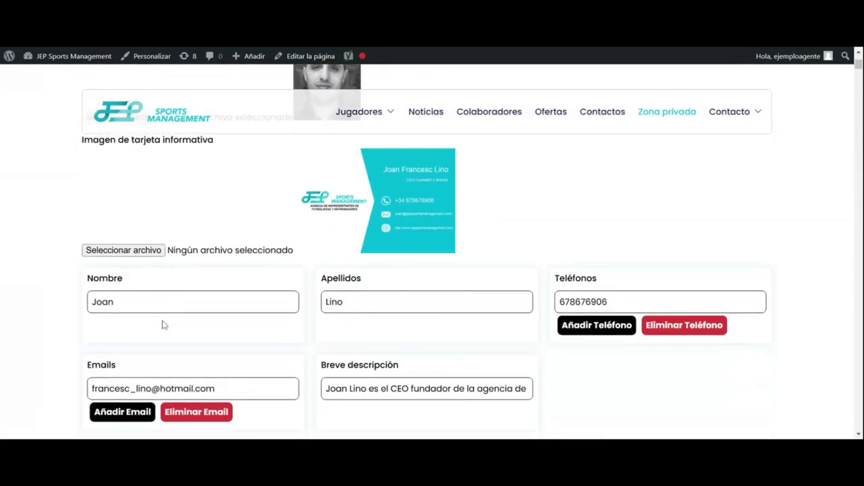
scroll(162, 325, "down", 7)
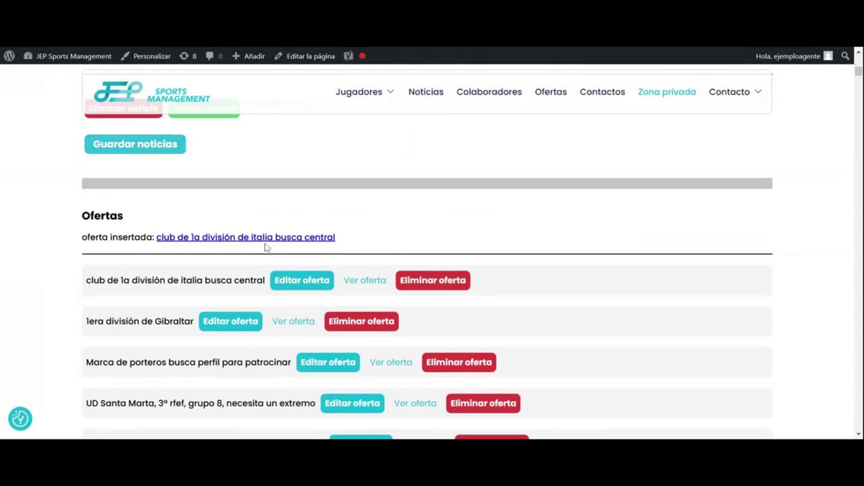
middle_click(266, 239)
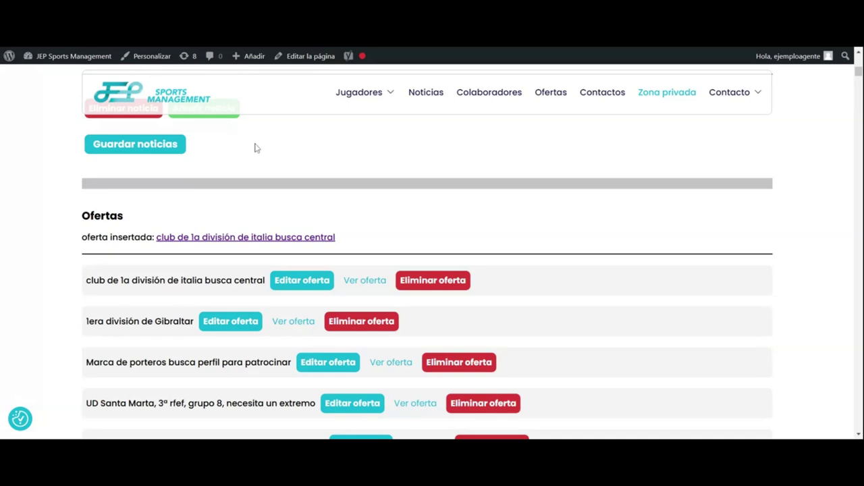
scroll(255, 147, "down", 1)
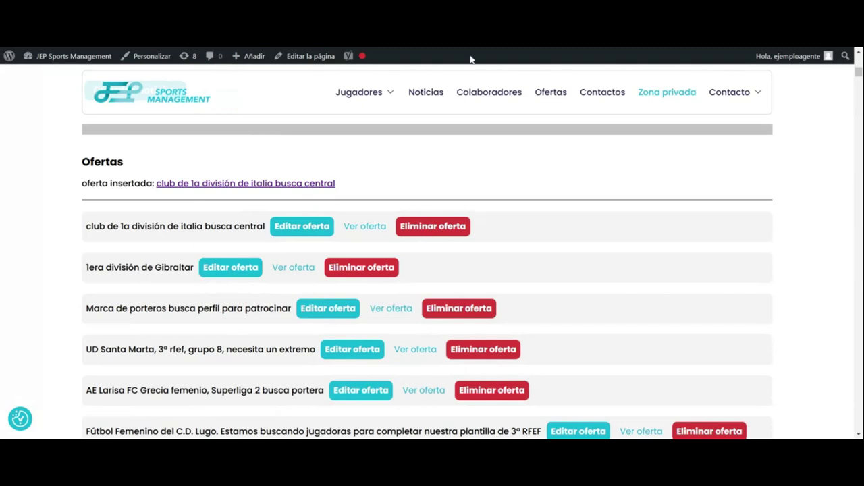
scroll(53, 256, "down", 3)
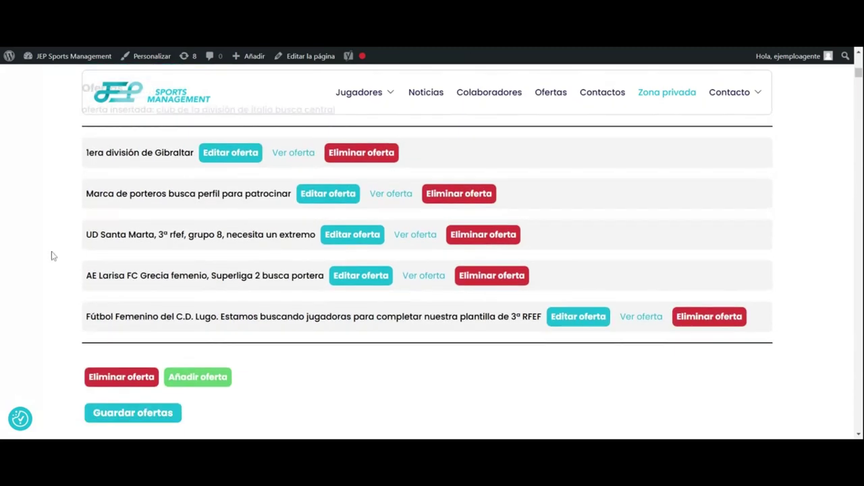
scroll(53, 256, "down", 3)
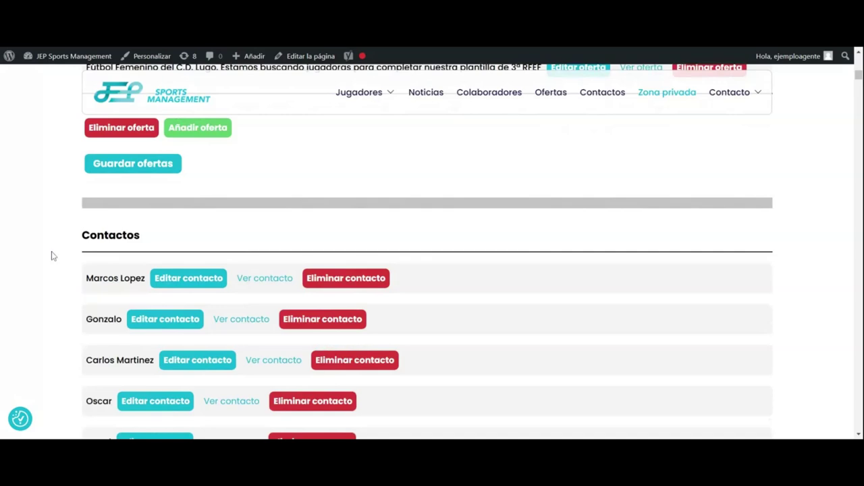
scroll(98, 250, "down", 6)
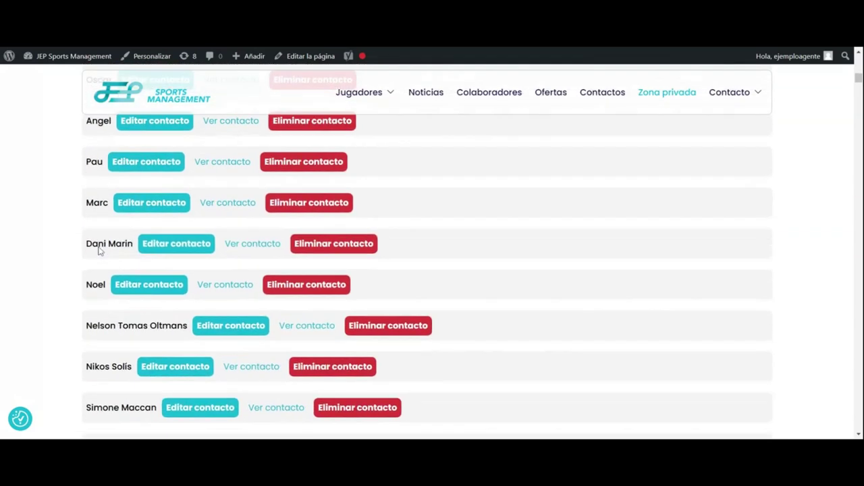
scroll(98, 250, "down", 20)
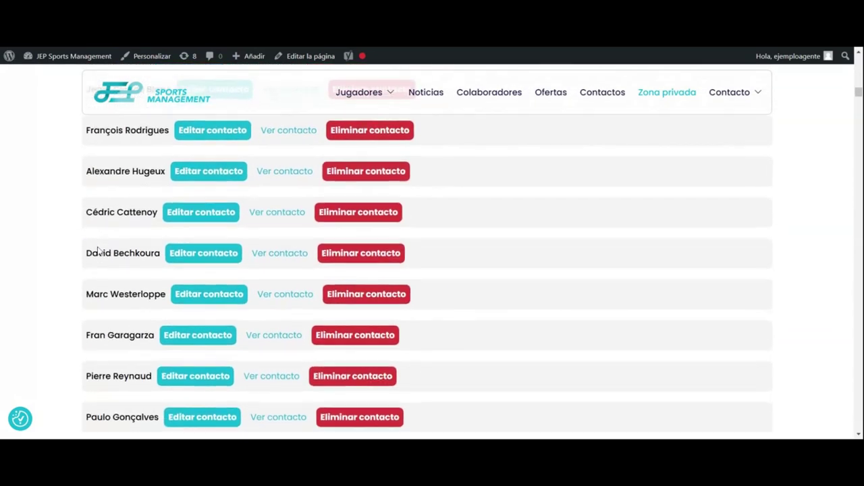
scroll(99, 250, "down", 10)
left_click_drag(859, 101, 830, 428)
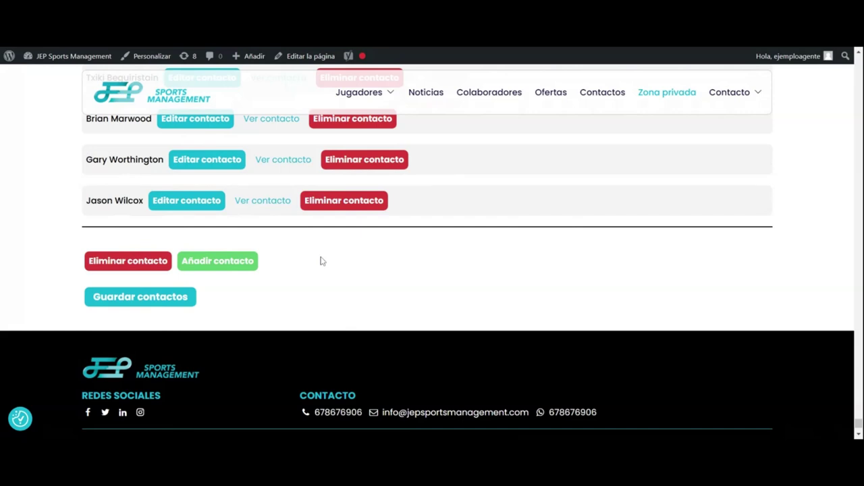
Step: Add a new contact with the suggested name, club Manchester City and category Senior
left_click(231, 266)
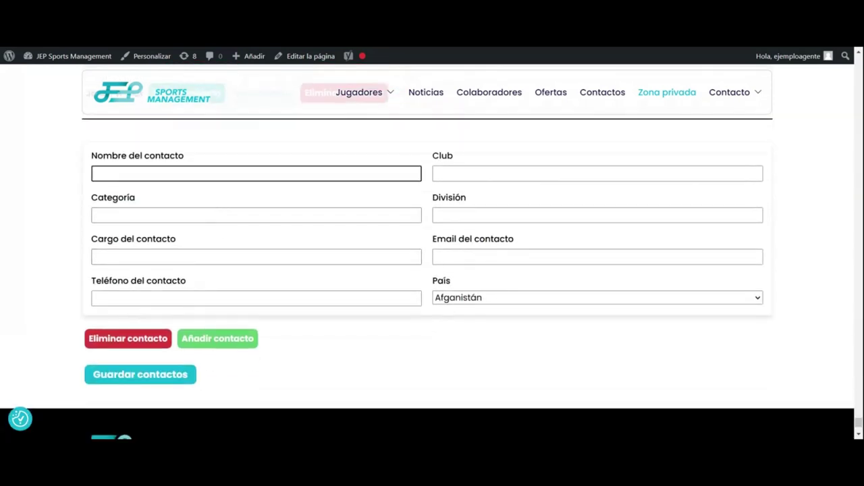
key("Down")
key("Return")
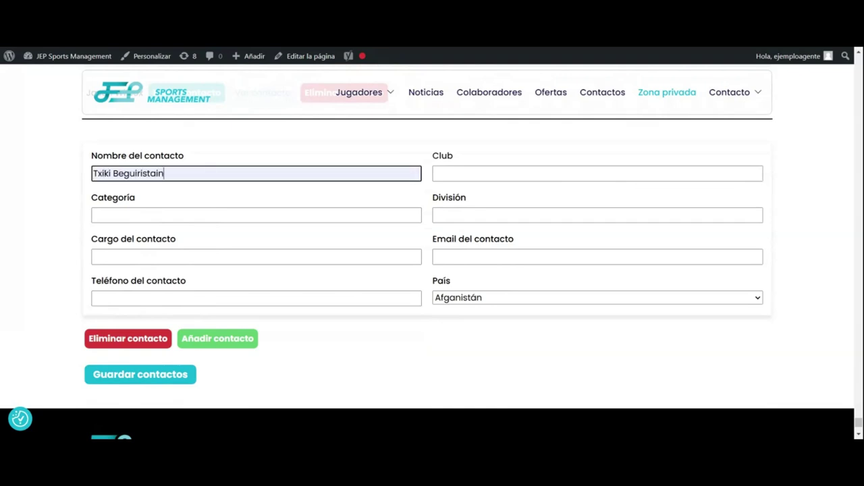
key("Tab")
key("Down")
key("Return")
key("Tab")
type("Senior")
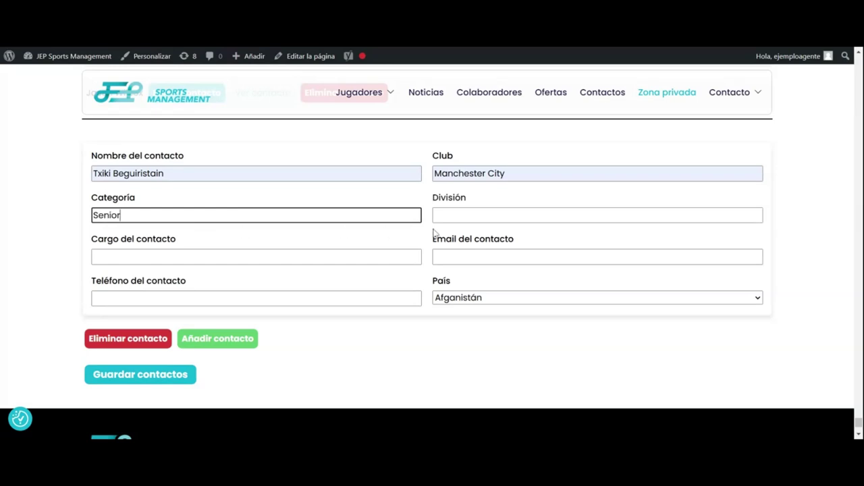
Step: Set division Premier League, position Secretario técnico, country Reino Unido, and fill in the phone number
key("Tab")
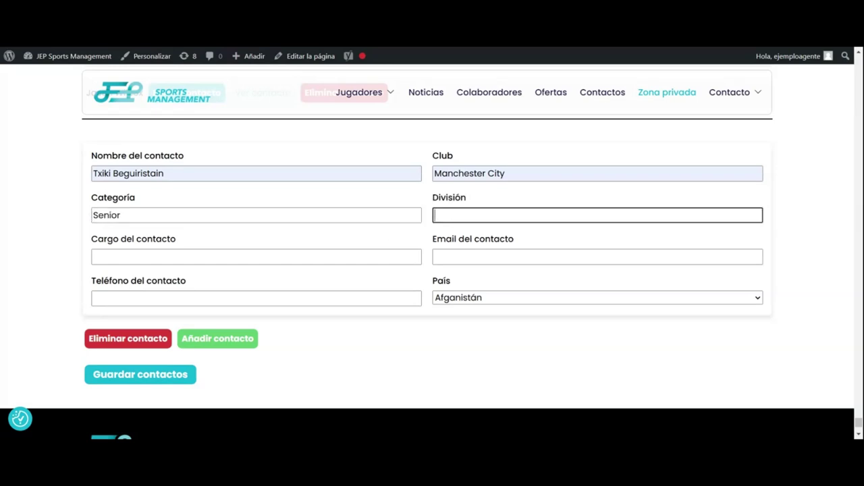
key("Down")
key("Return")
key("Tab")
key("Down")
key("Down")
key("Down")
key("Return")
key("Tab")
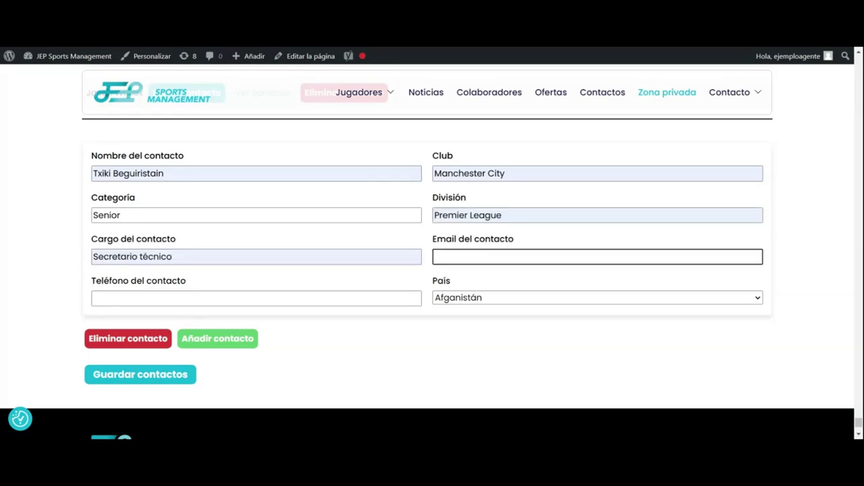
left_click(453, 304)
key("r")
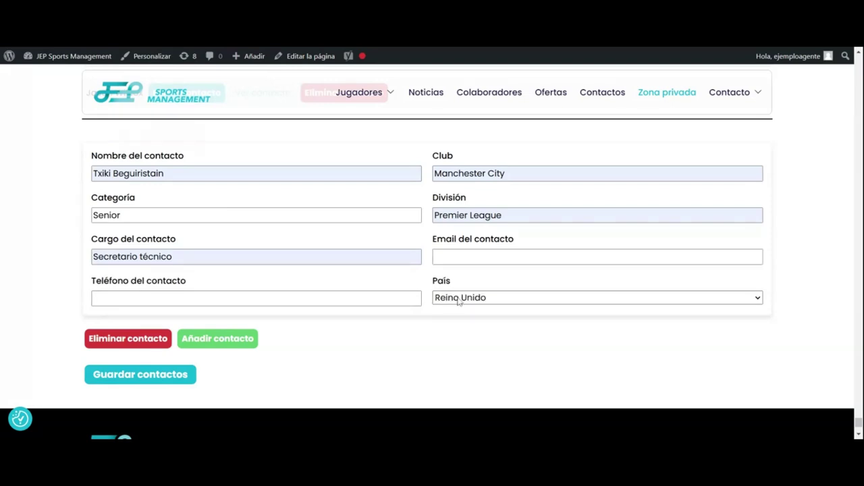
key("shift+Tab")
left_click(222, 323)
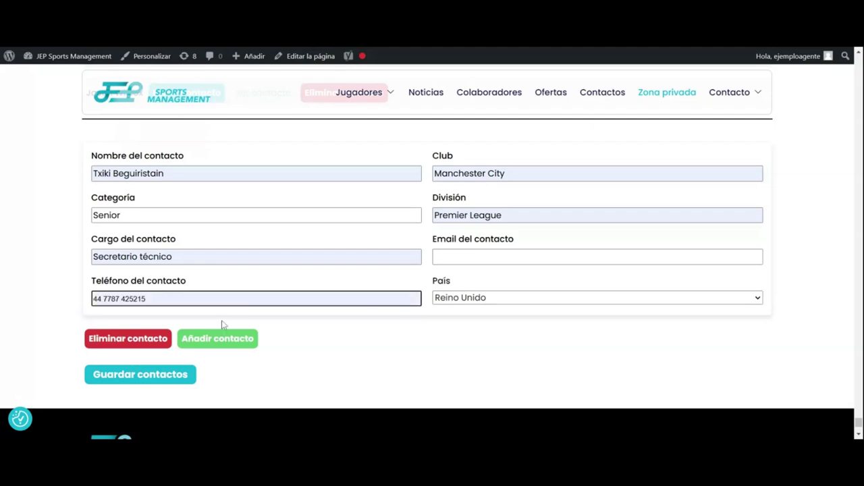
scroll(352, 330, "down", 1)
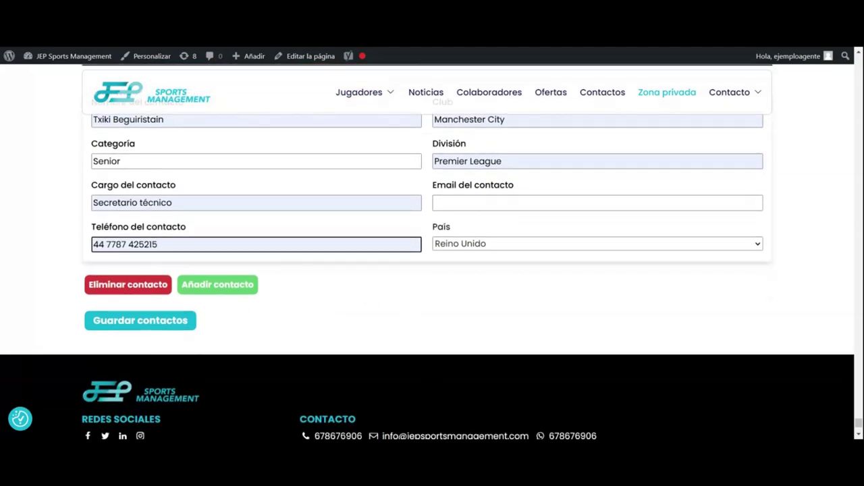
Step: Save the contacts, check the 'Contacto insertado' confirmation, then delete the new contact from the list
left_click(135, 321)
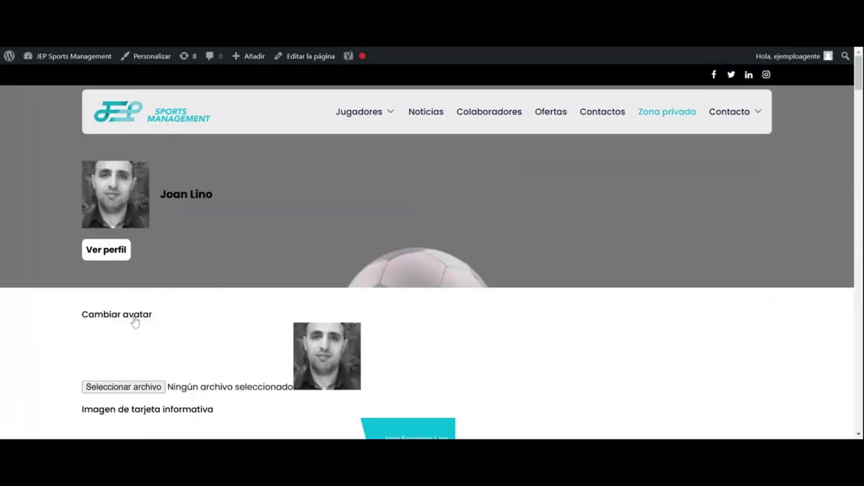
scroll(138, 321, "down", 10)
scroll(139, 321, "down", 5)
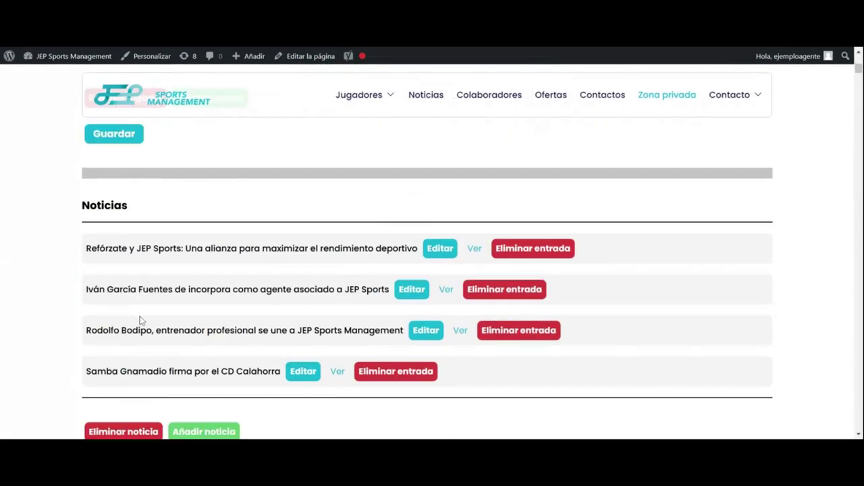
scroll(140, 321, "down", 5)
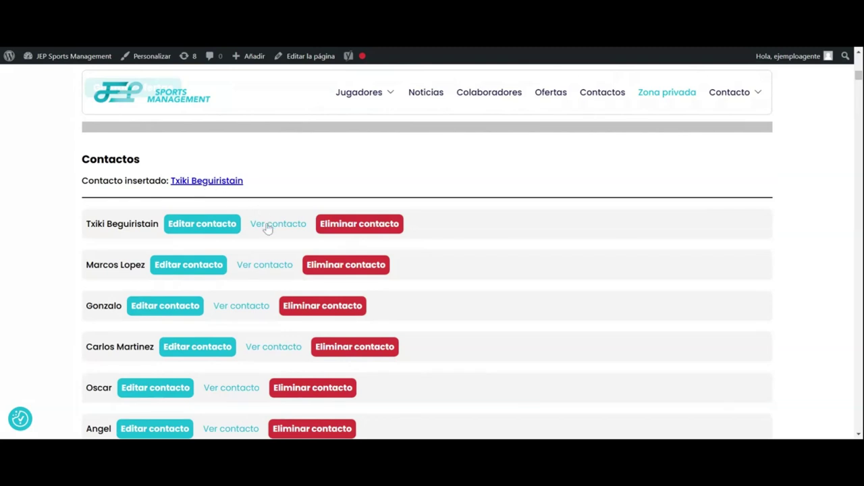
left_click(324, 226)
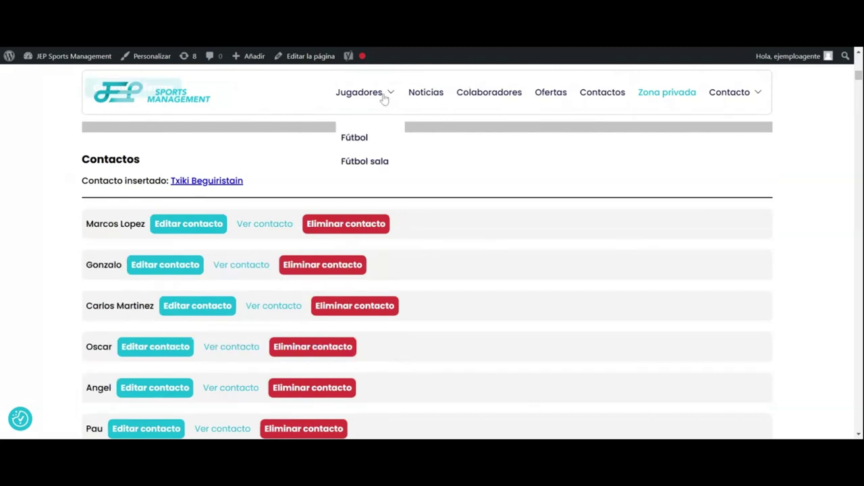
Step: Open the public Contacto page and select the ADCeuta FC club filter
left_click(612, 96)
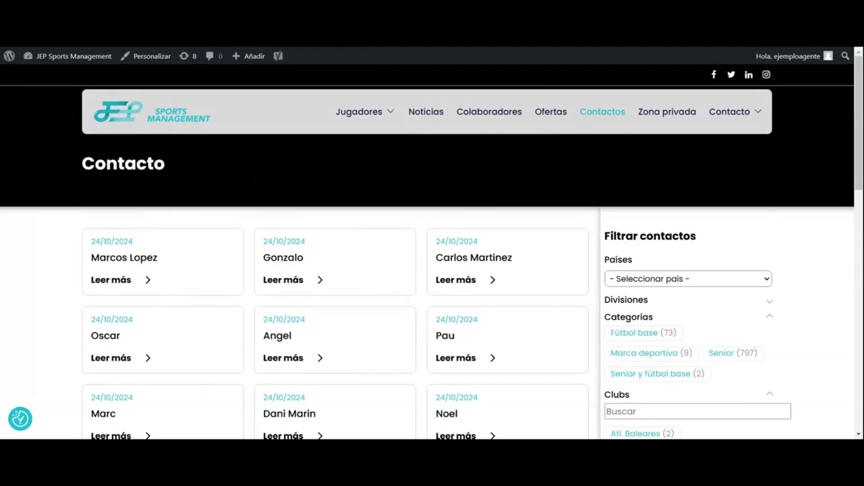
scroll(575, 191, "down", 3)
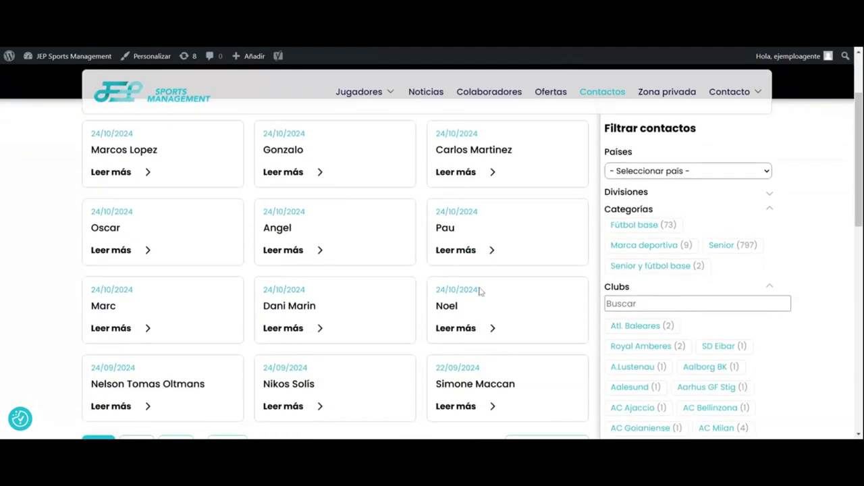
scroll(647, 397, "down", 3)
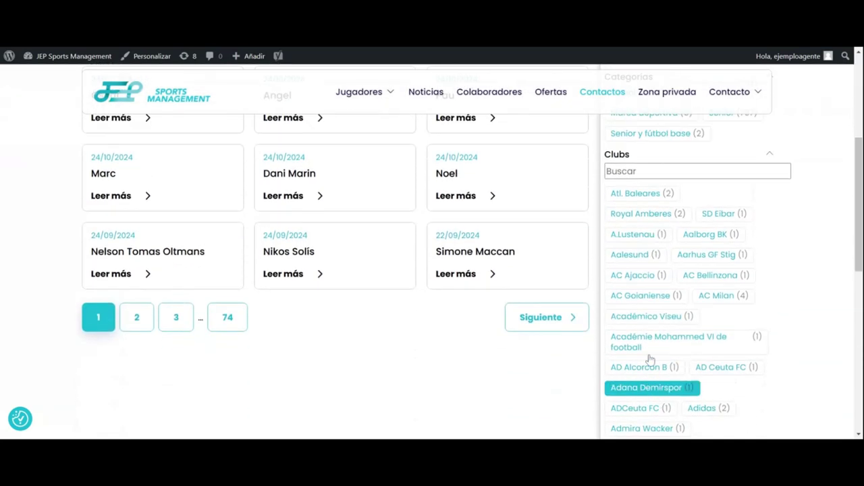
scroll(653, 364, "up", 3)
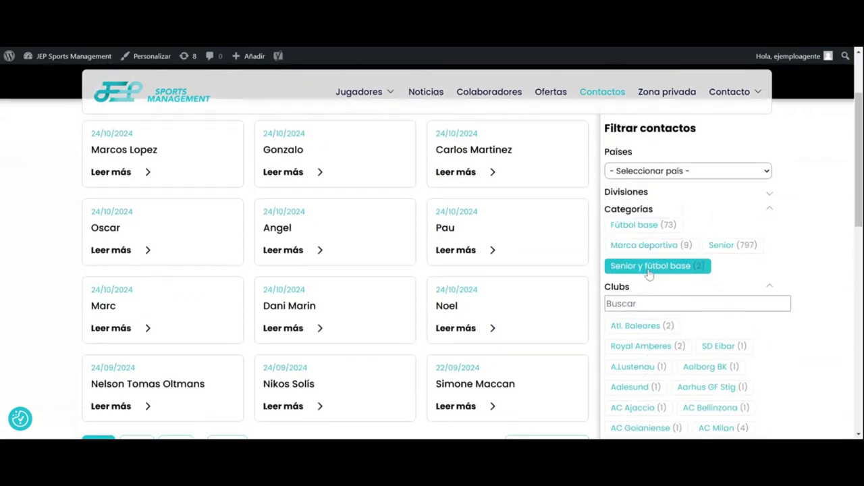
scroll(649, 274, "down", 3)
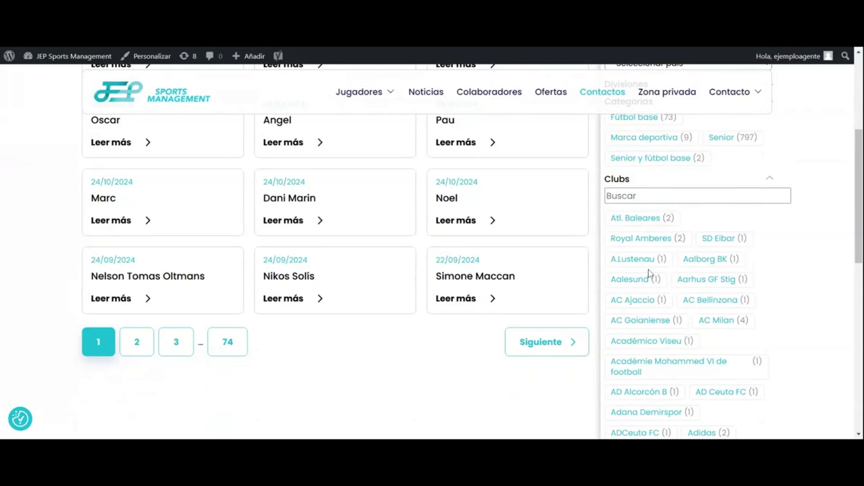
scroll(649, 274, "down", 4)
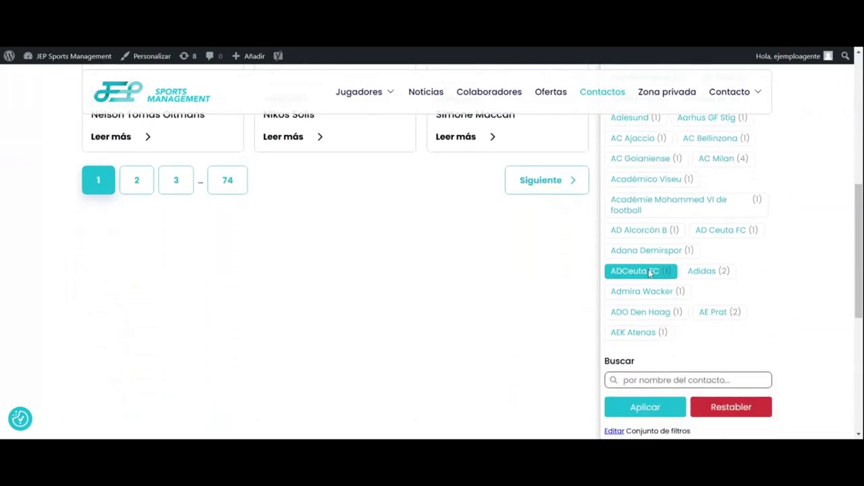
left_click(649, 274)
Step: Enter 'barcelona' in the contact name search and apply the filters
scroll(649, 273, "down", 5)
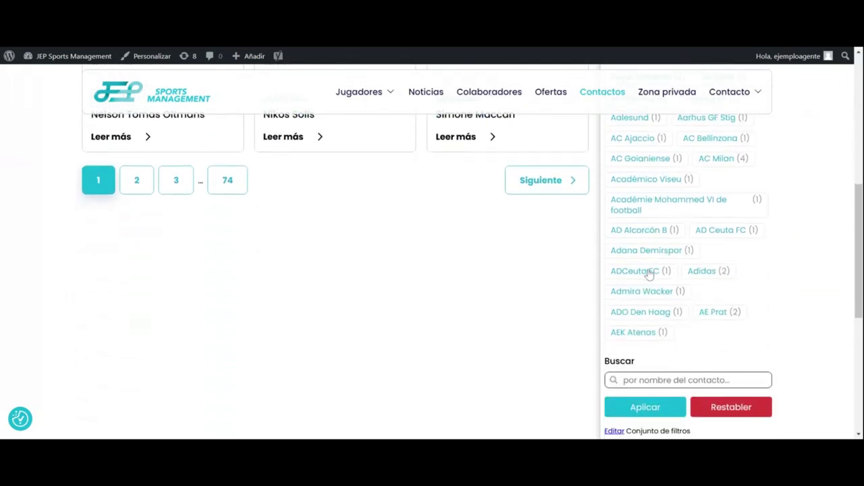
scroll(649, 274, "down", 2)
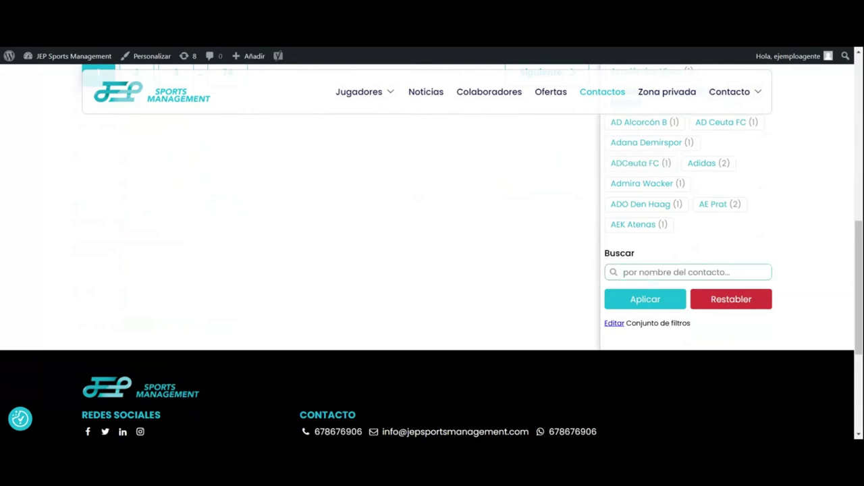
left_click(645, 272)
left_click(651, 301)
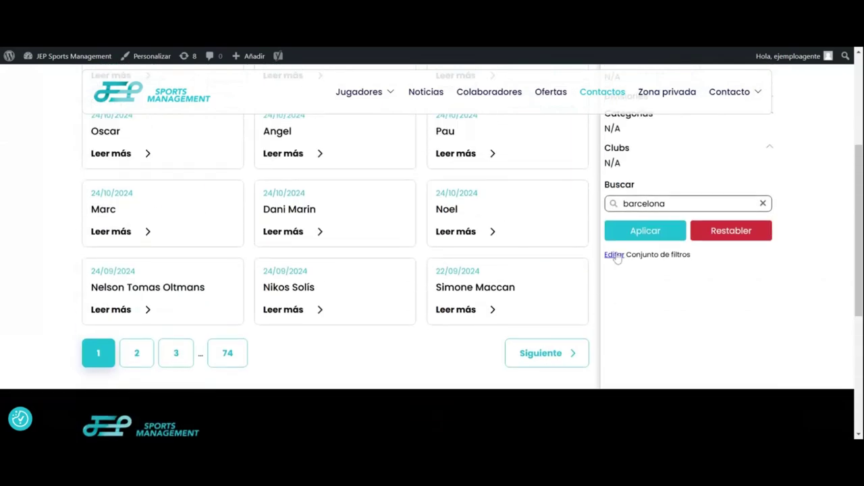
scroll(613, 254, "up", 2)
left_click(635, 352)
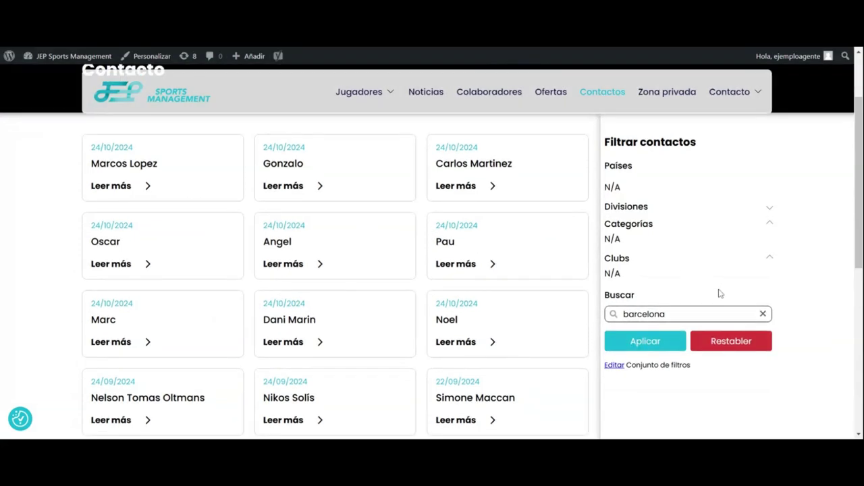
scroll(720, 293, "down", 2)
left_click(649, 240)
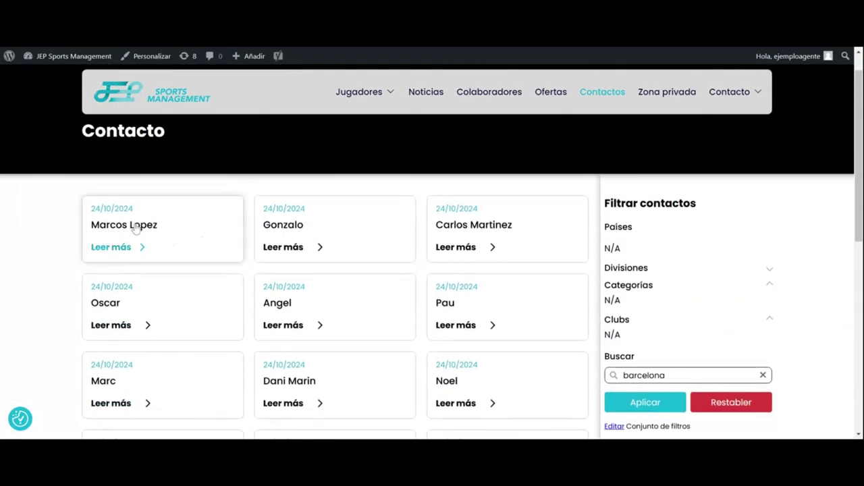
Step: View the first contact's detail page, then return to the contacts list
left_click(135, 228)
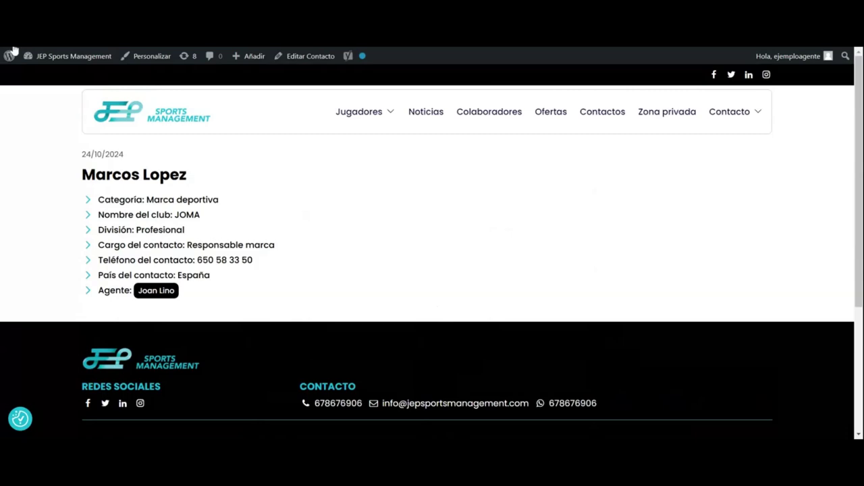
key("alt+Left")
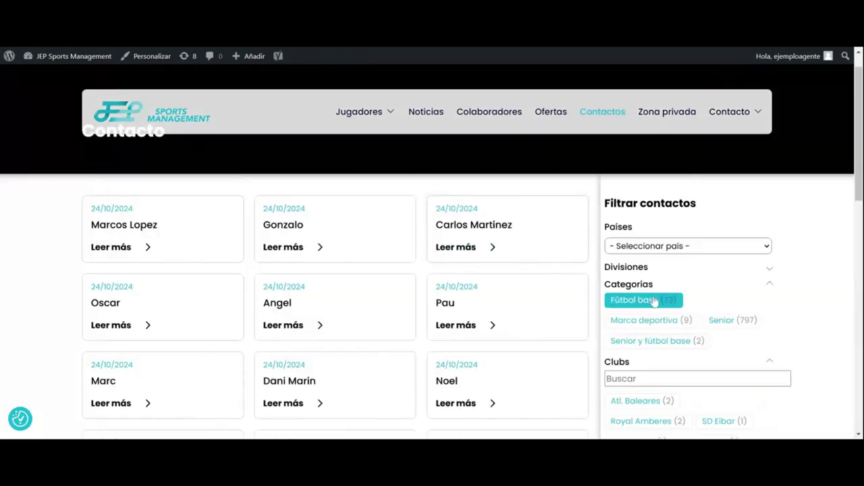
scroll(651, 300, "down", 3)
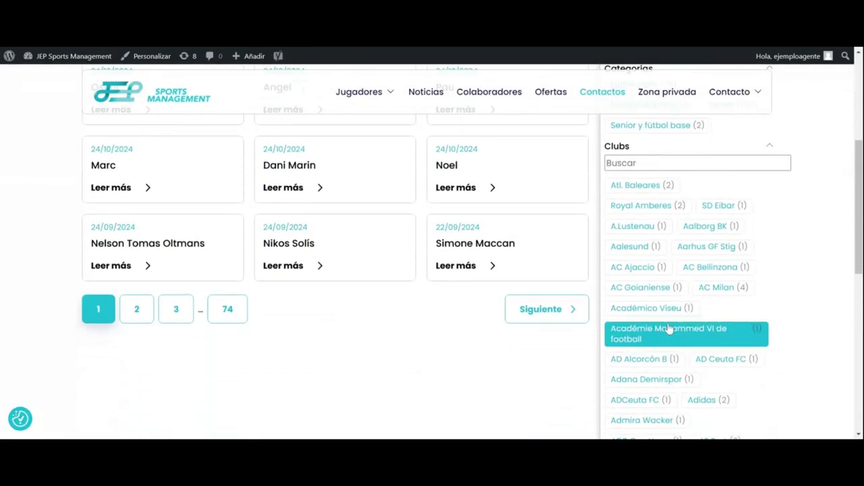
scroll(669, 328, "down", 4)
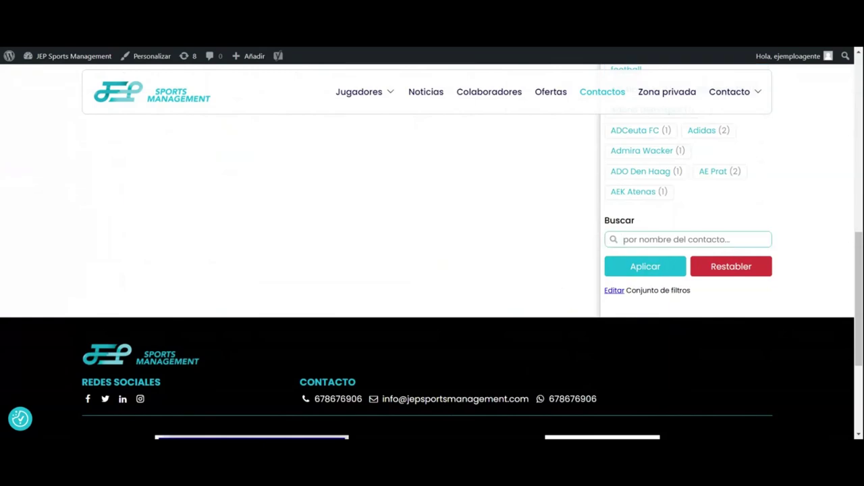
Step: Search contacts for 'barcelona', apply the filters, then clear the search term
left_click(688, 239)
type("barcelona")
left_click(674, 265)
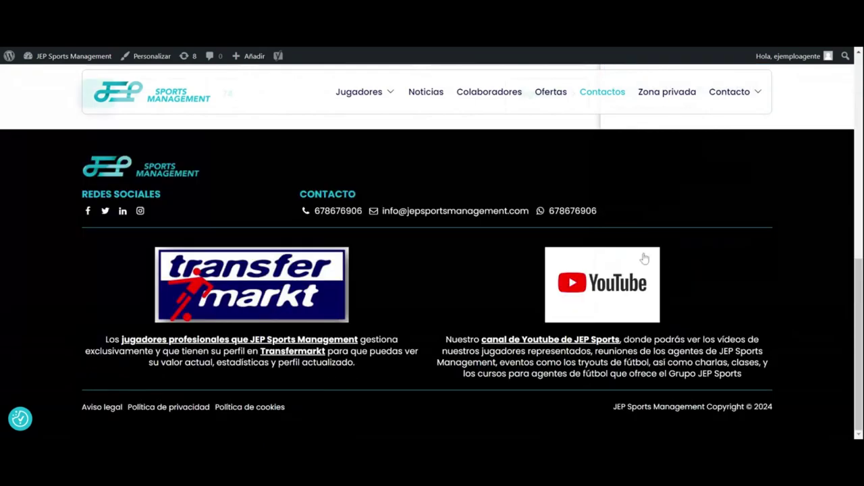
left_click(642, 298)
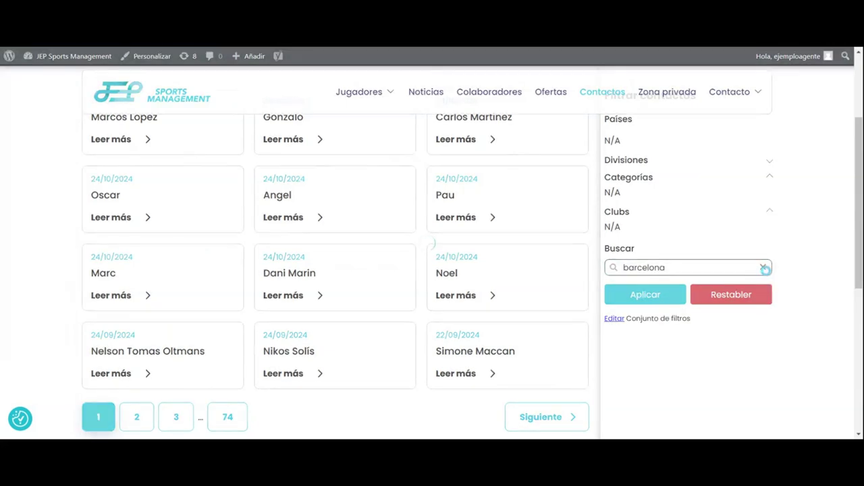
left_click(763, 267)
Step: Filter the contact list to the Atl. Baleares club
left_click(646, 295)
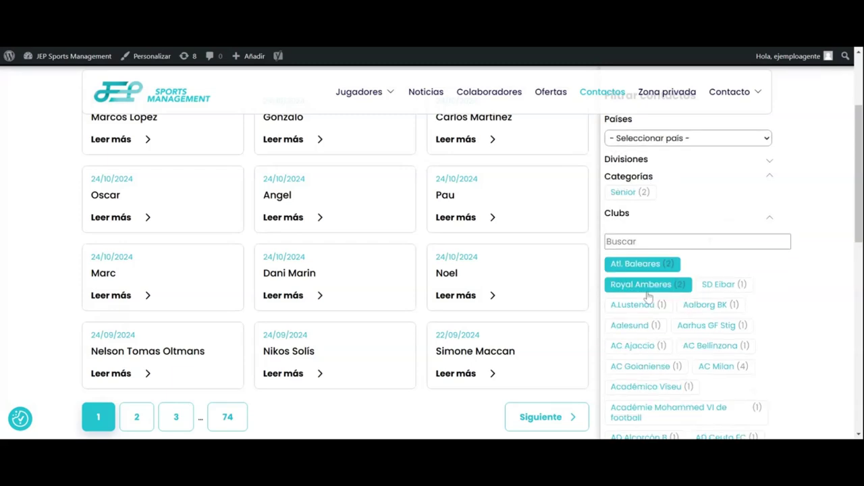
scroll(685, 324, "down", 6)
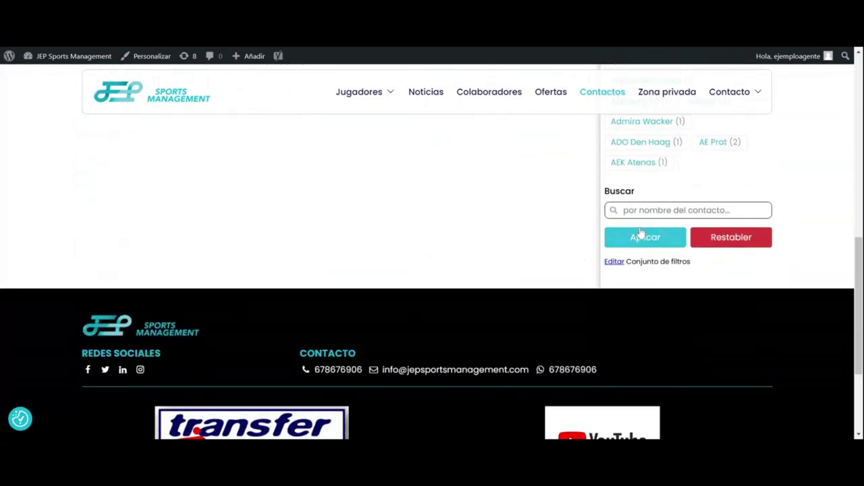
left_click(639, 236)
scroll(313, 243, "up", 6)
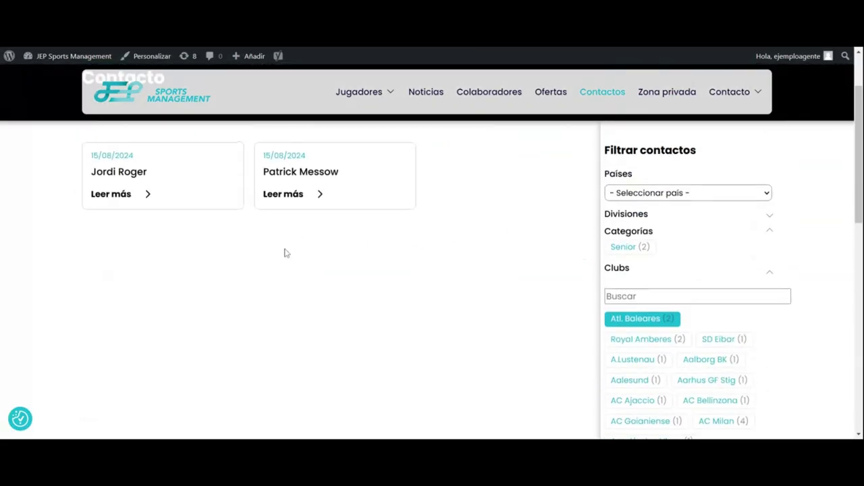
Step: Open each of the two Atl. Baleares contacts, returning to the filtered list after each
left_click(150, 204)
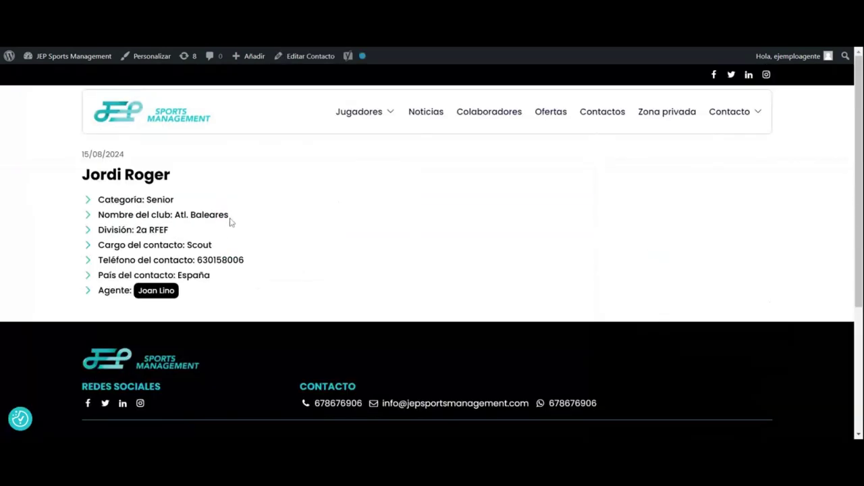
key("alt+Left")
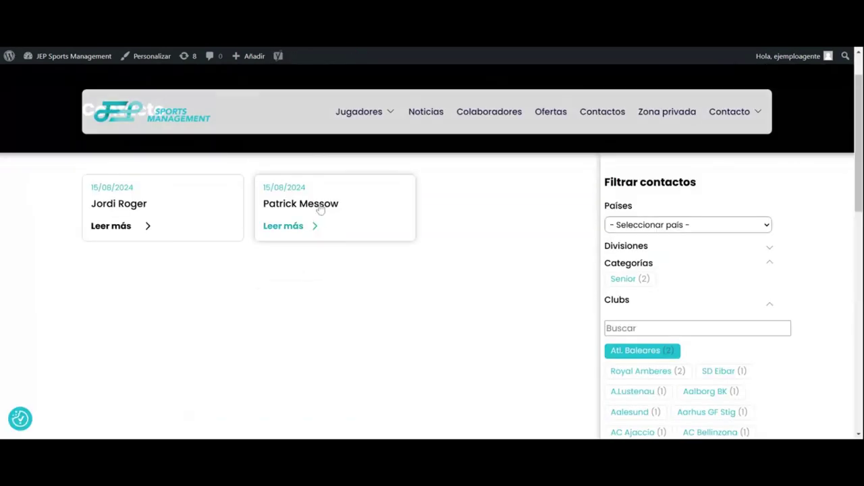
left_click(318, 205)
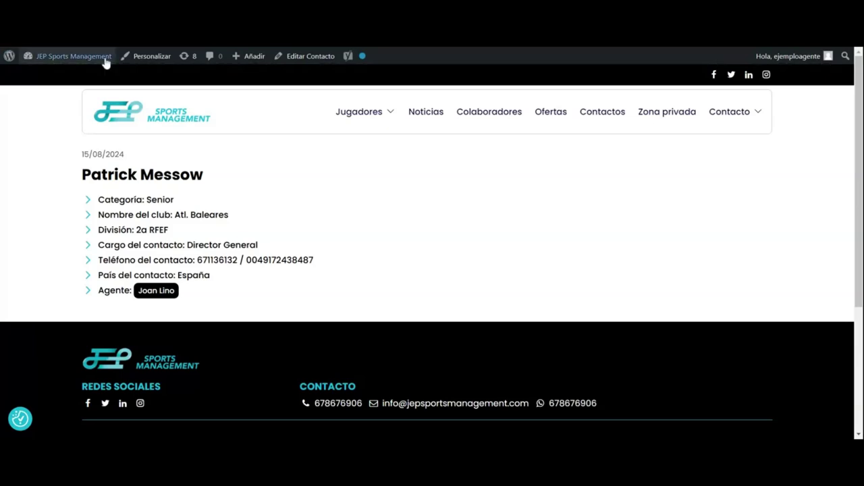
key("alt+Left")
Step: Expand the Divisiones filter options and reset all contact filters
scroll(660, 202, "down", 1)
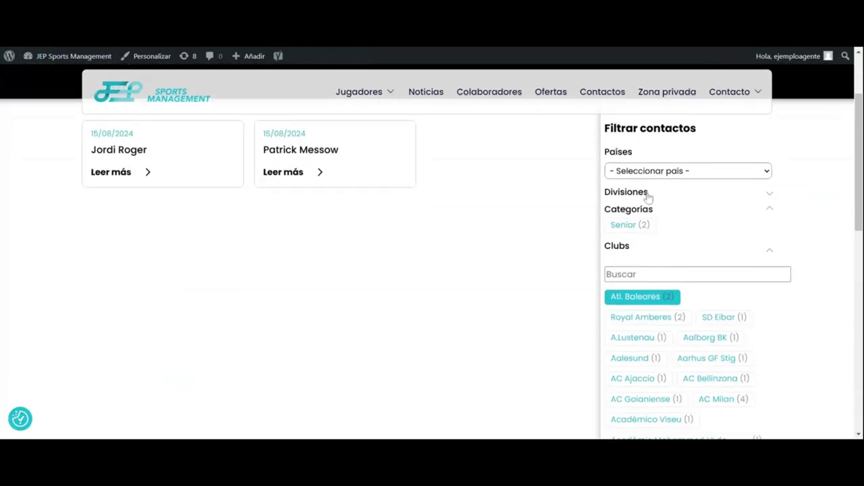
left_click(647, 195)
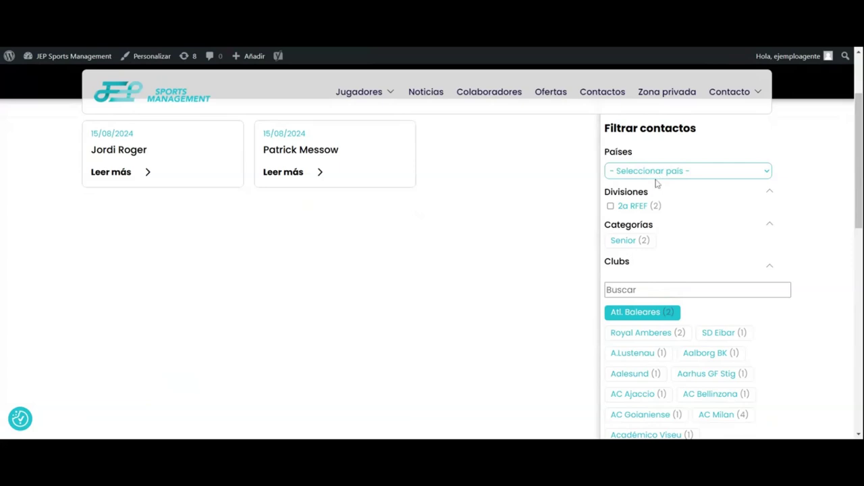
scroll(638, 317, "down", 5)
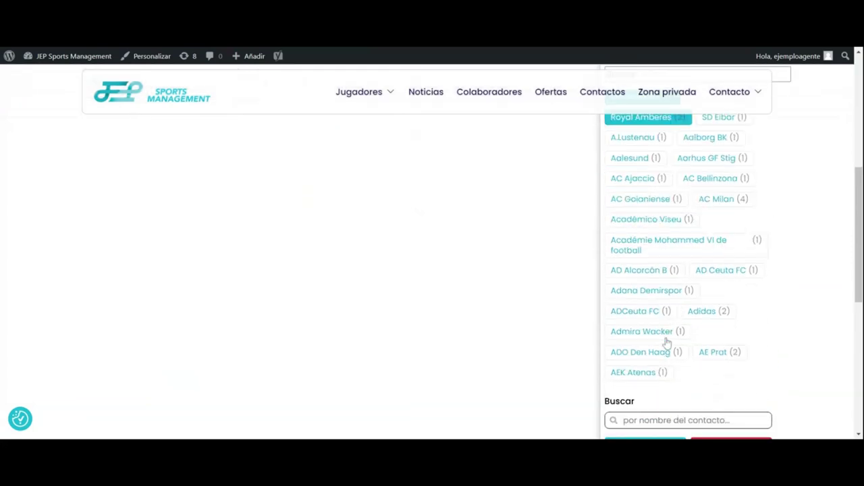
left_click(724, 289)
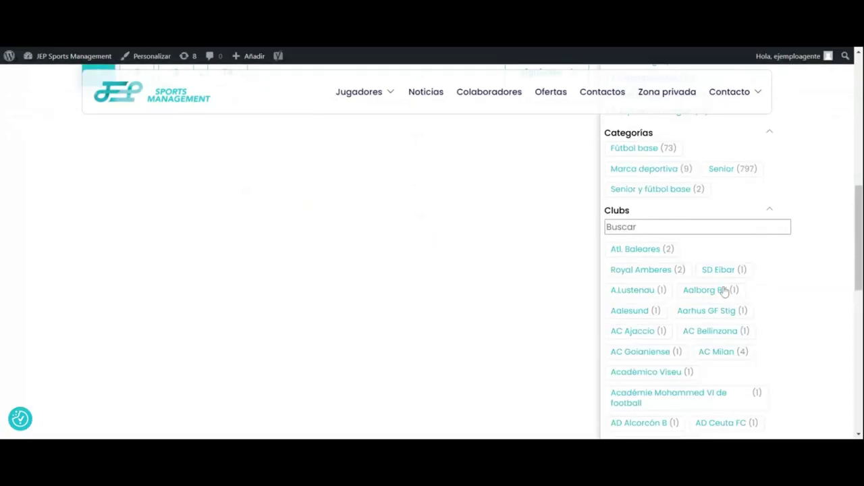
Step: Select the Premier League division and the Chelsea club, then apply the filters
scroll(722, 291, "up", 6)
scroll(722, 291, "up", 1)
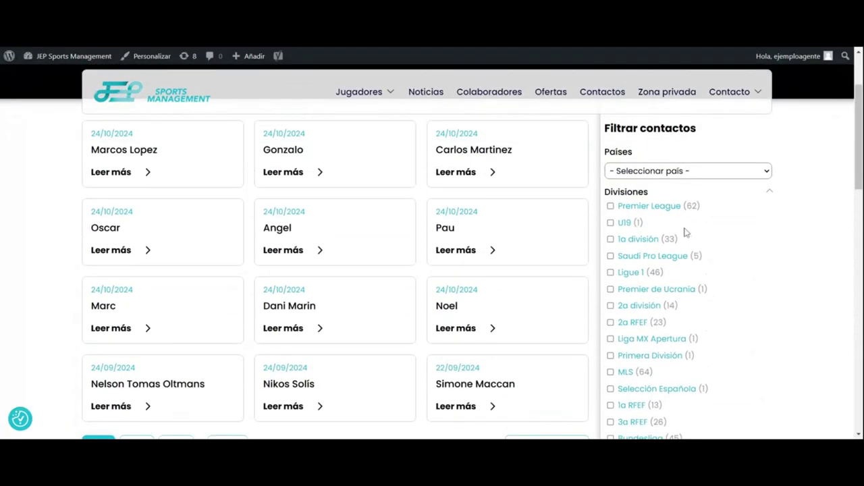
left_click(665, 211)
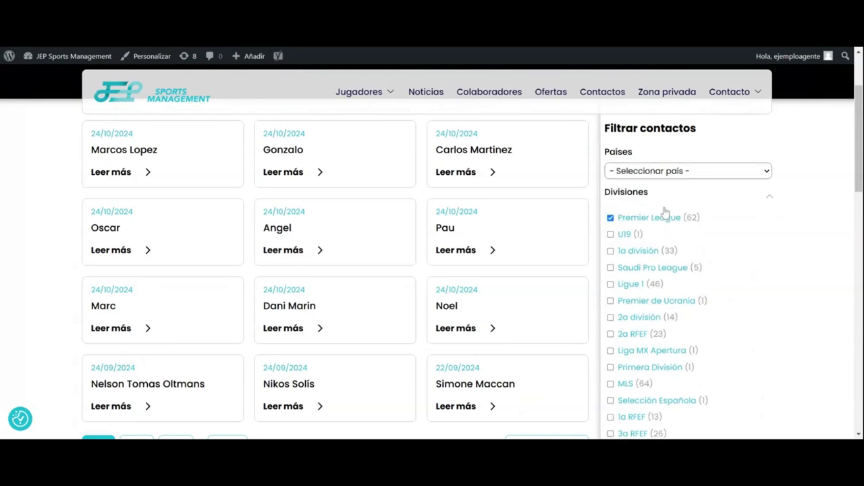
scroll(683, 247, "down", 7)
left_click(684, 270)
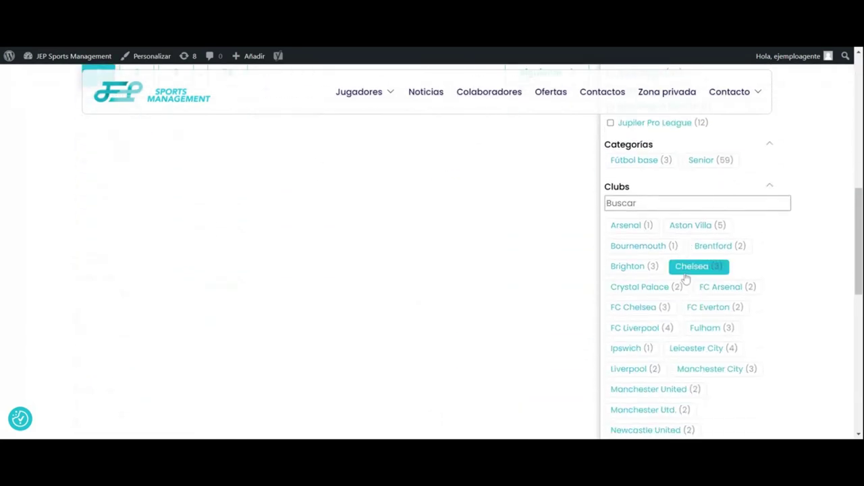
scroll(686, 278, "down", 2)
scroll(686, 278, "down", 4)
left_click(646, 307)
Step: Apply the Premier League filter again, leaving four contacts
scroll(648, 284, "up", 5)
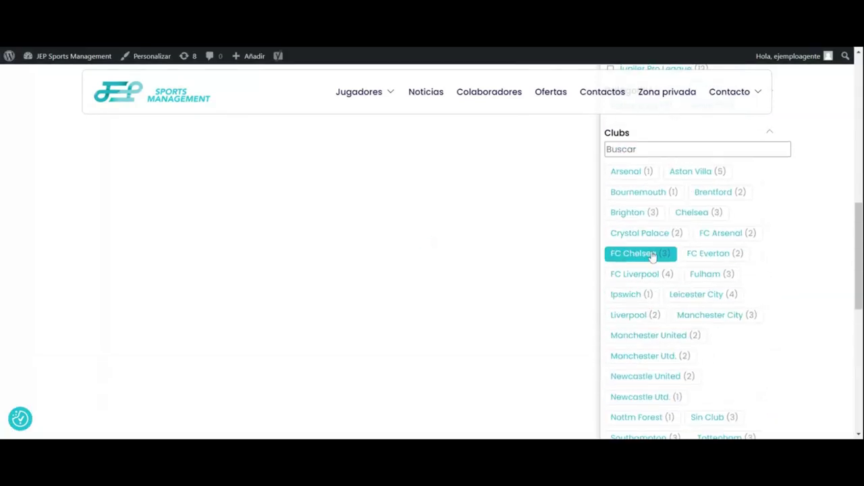
scroll(665, 282, "down", 2)
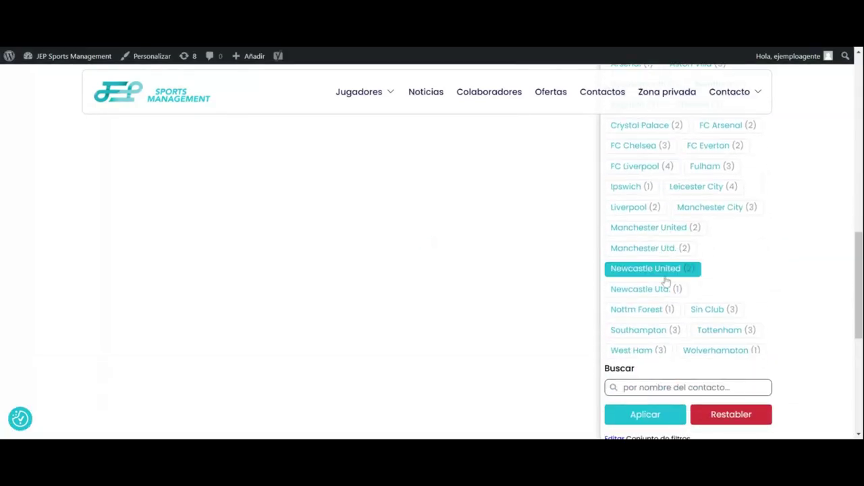
scroll(657, 301, "up", 2)
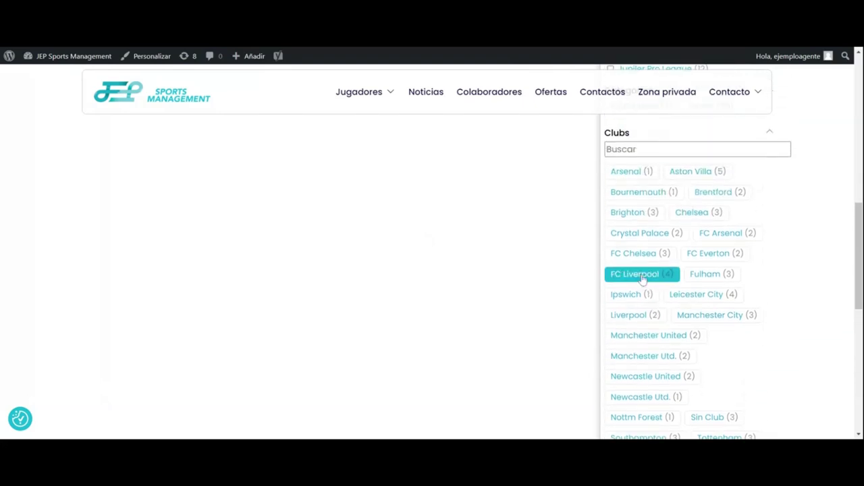
scroll(642, 281, "down", 5)
left_click(642, 248)
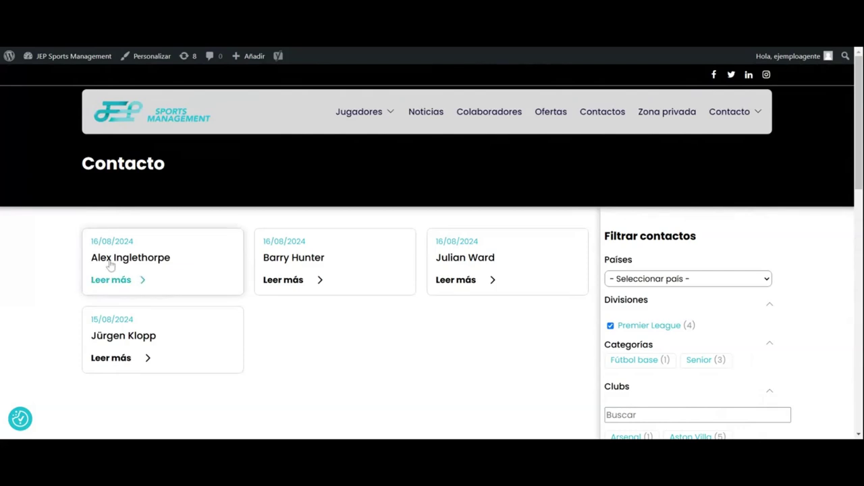
Step: Open the first two Premier League contacts in turn, returning to the filtered list each time
left_click(110, 264)
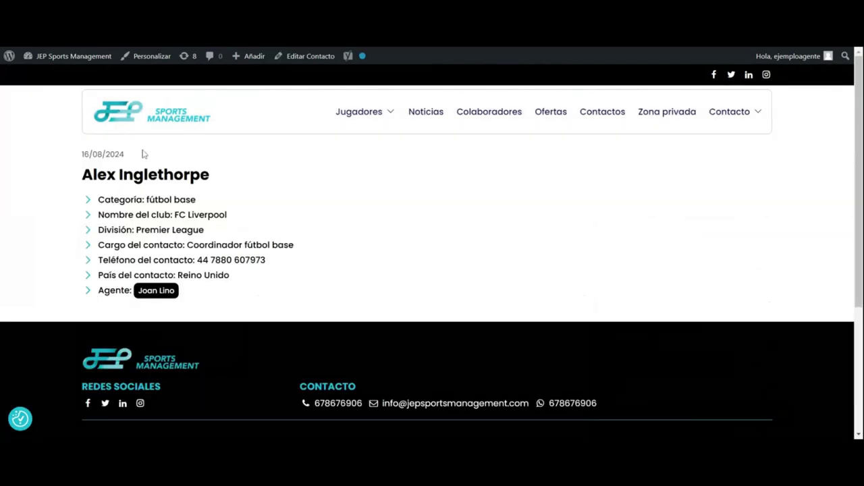
key("alt+Left")
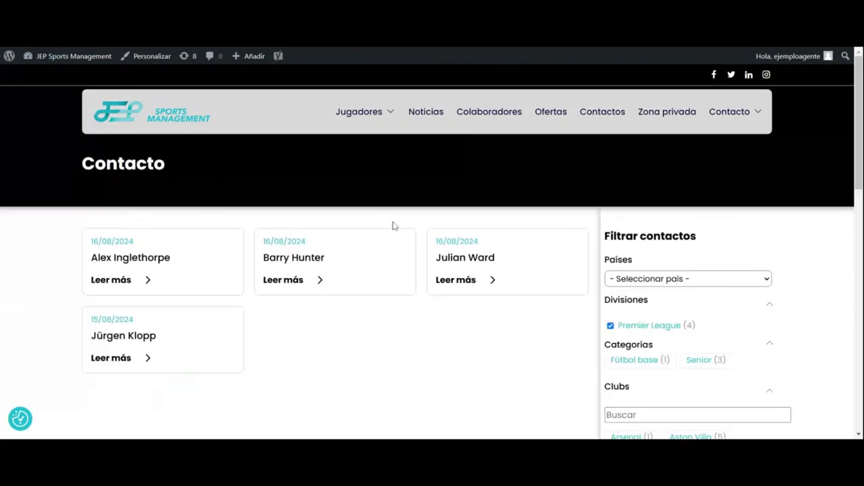
left_click(309, 262)
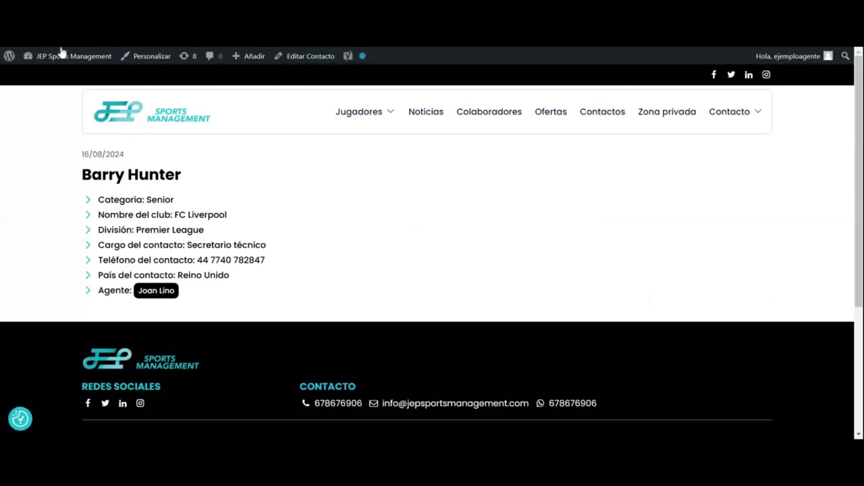
key("alt+Left")
scroll(683, 274, "down", 3)
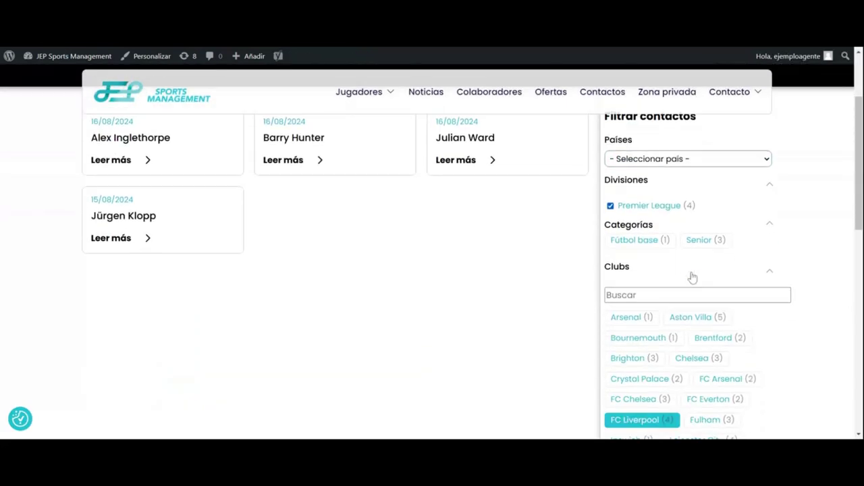
scroll(692, 273, "down", 5)
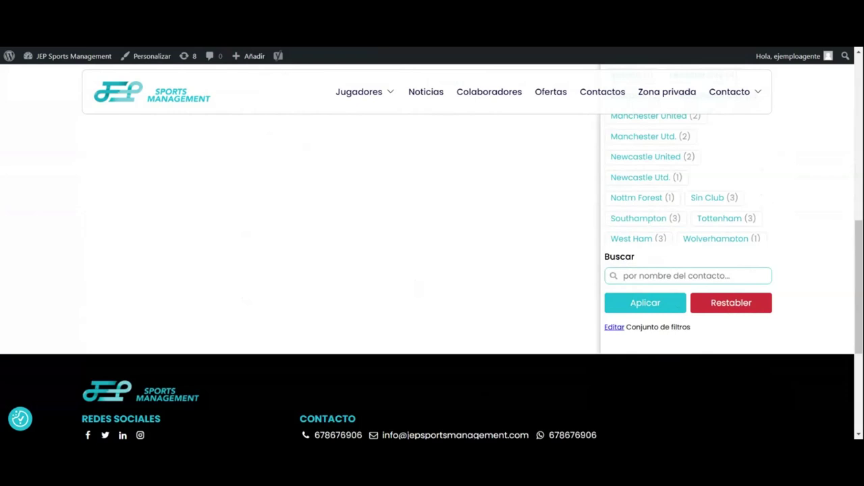
scroll(660, 307, "up", 3)
scroll(660, 308, "up", 4)
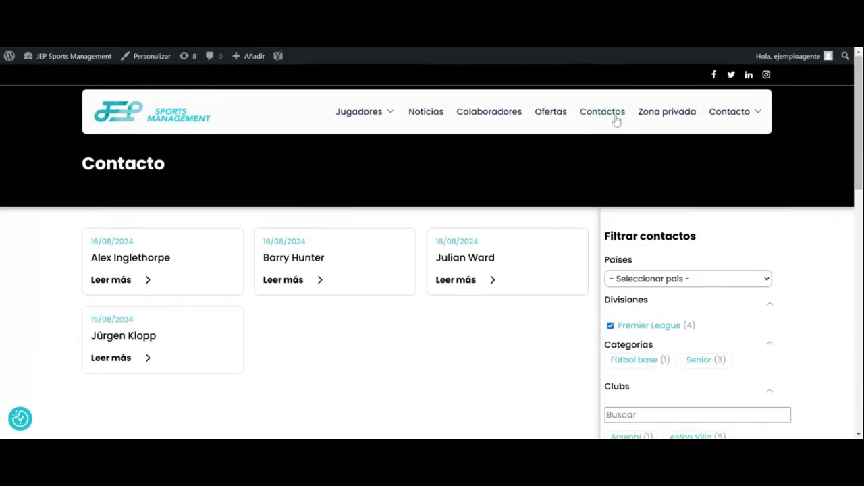
Step: View the Ofertas job listing, then browse the Colaboradores resources page
left_click(553, 113)
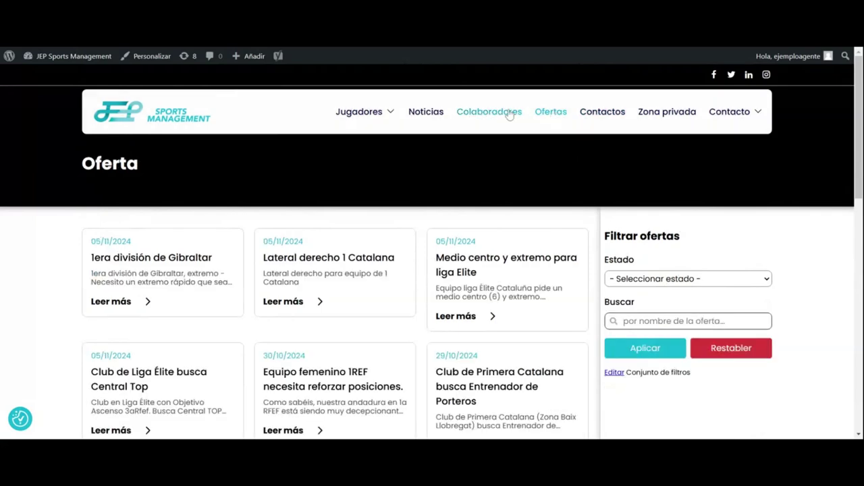
left_click(477, 113)
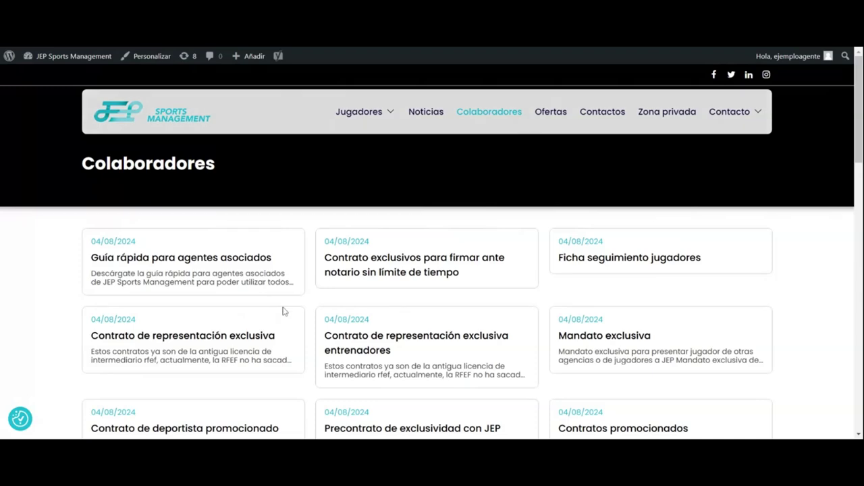
scroll(258, 228, "down", 2)
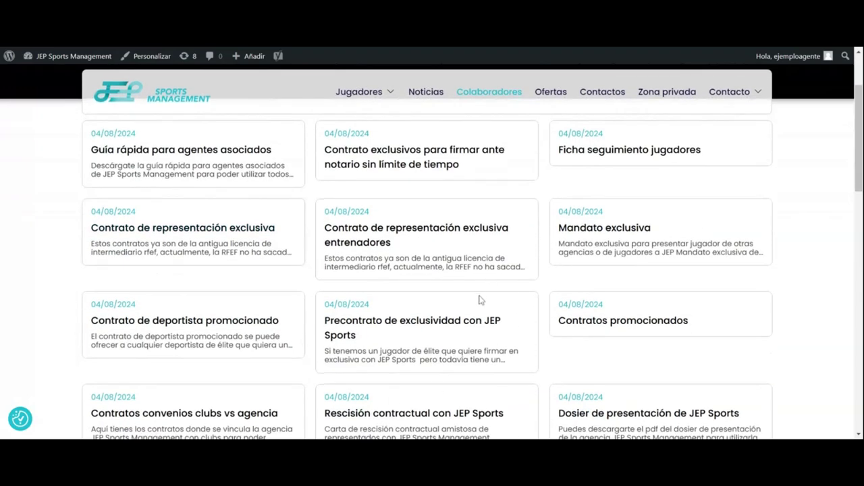
scroll(523, 315, "down", 1)
scroll(522, 316, "down", 2)
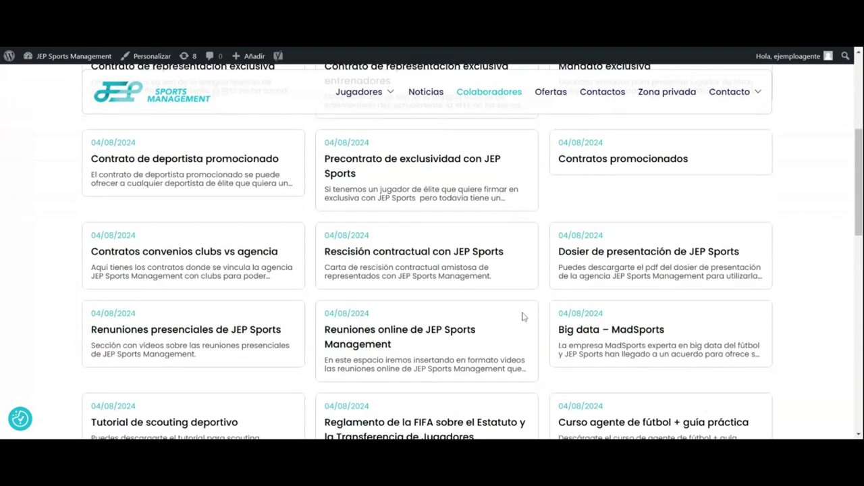
scroll(522, 316, "down", 3)
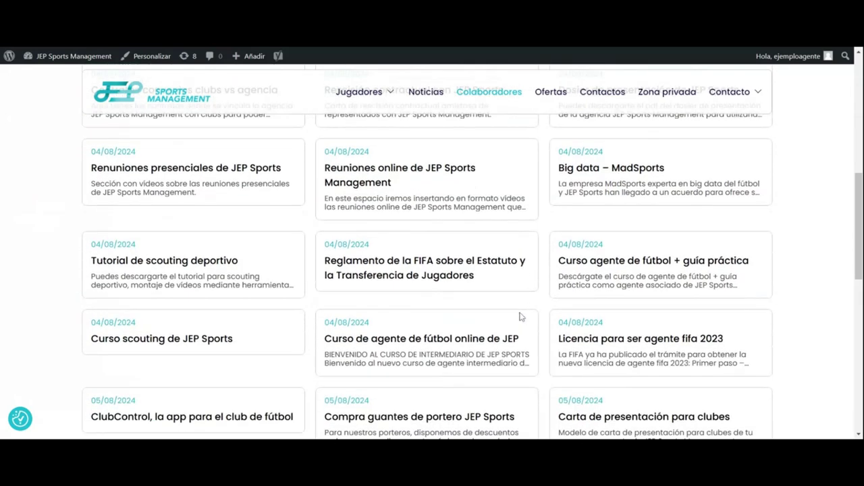
scroll(520, 315, "up", 3)
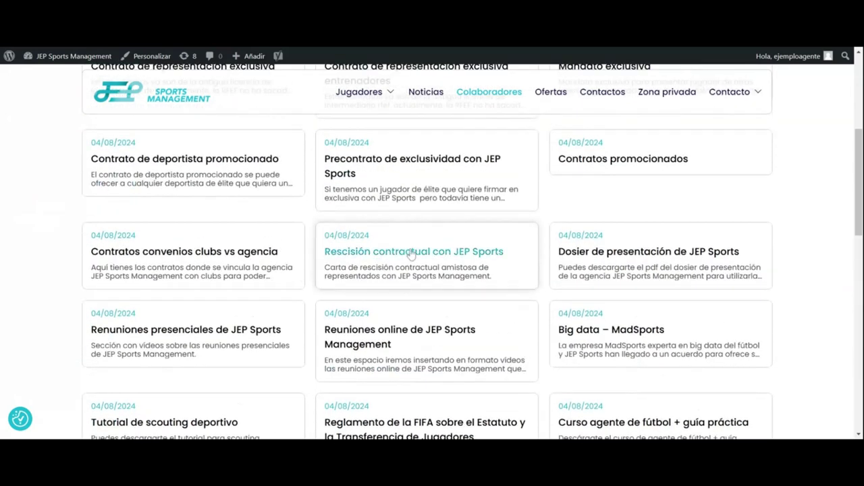
scroll(410, 253, "up", 1)
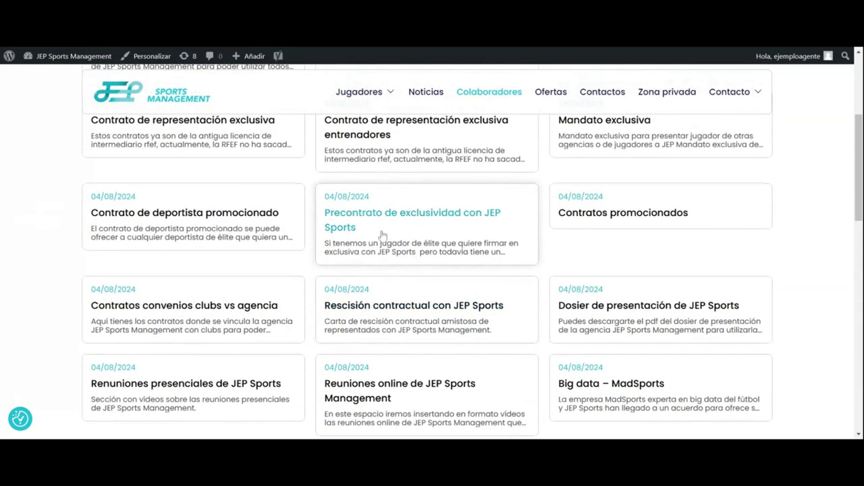
scroll(210, 268, "up", 1)
scroll(210, 269, "down", 1)
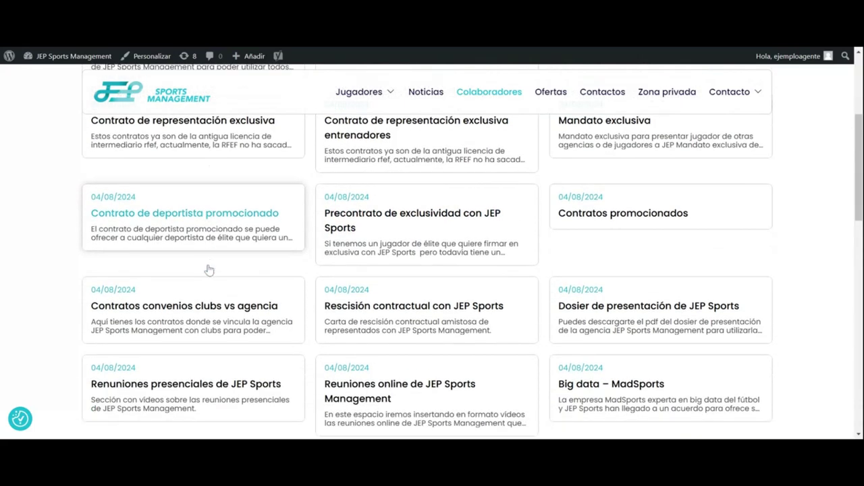
Step: Read the 'Contrato de deportista promocionado' article and return to Colaboradores
left_click(209, 224)
scroll(243, 260, "down", 2)
scroll(151, 206, "up", 3)
left_click(490, 113)
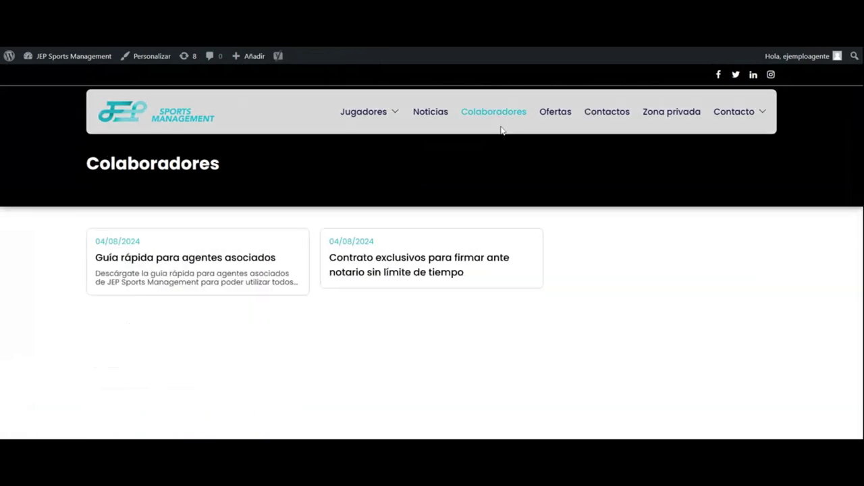
scroll(498, 262, "down", 3)
scroll(492, 269, "up", 2)
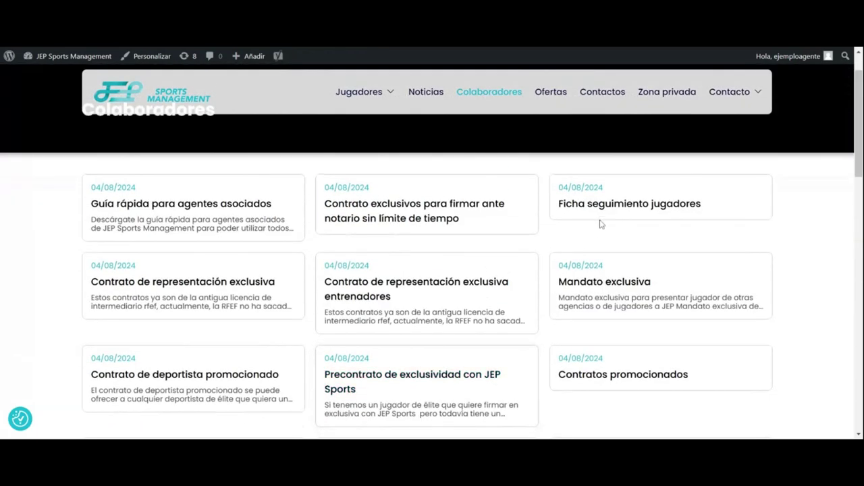
left_click(601, 225)
scroll(154, 210, "down", 2)
scroll(154, 211, "up", 2)
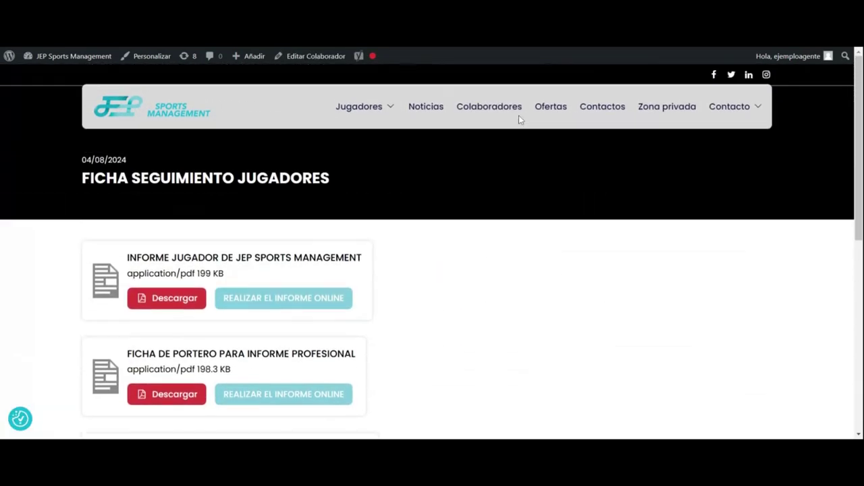
left_click(472, 115)
scroll(482, 270, "down", 5)
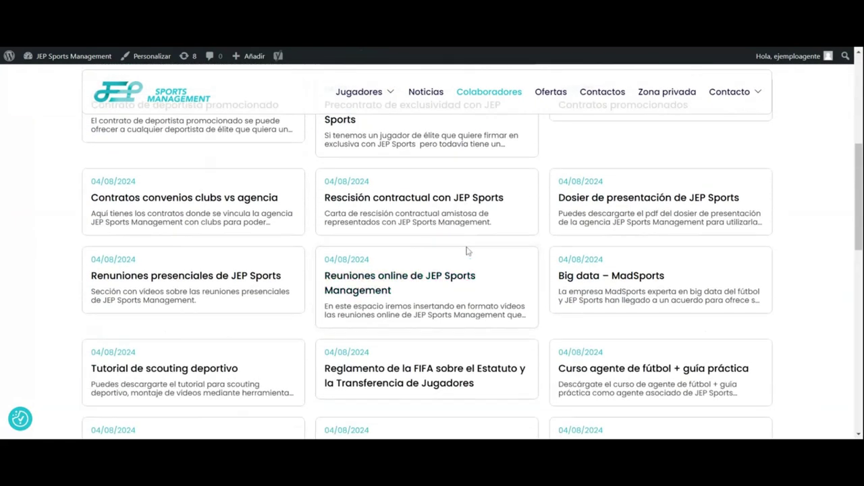
left_click(438, 199)
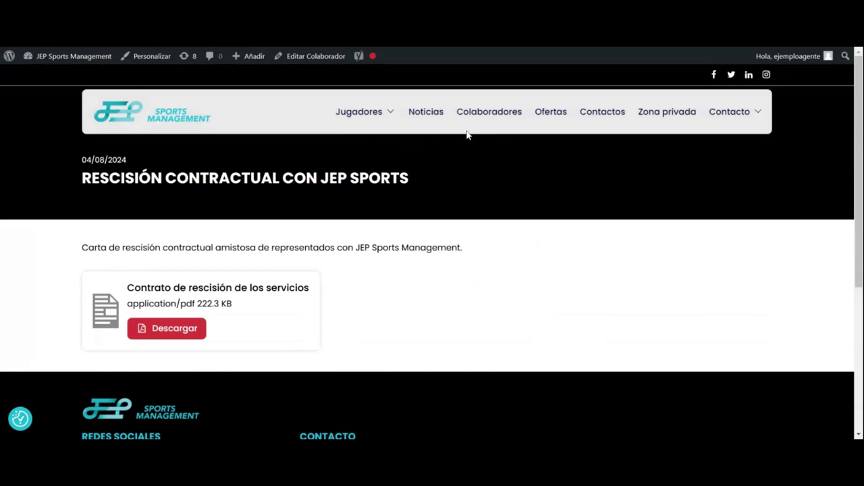
left_click(486, 115)
scroll(484, 270, "down", 10)
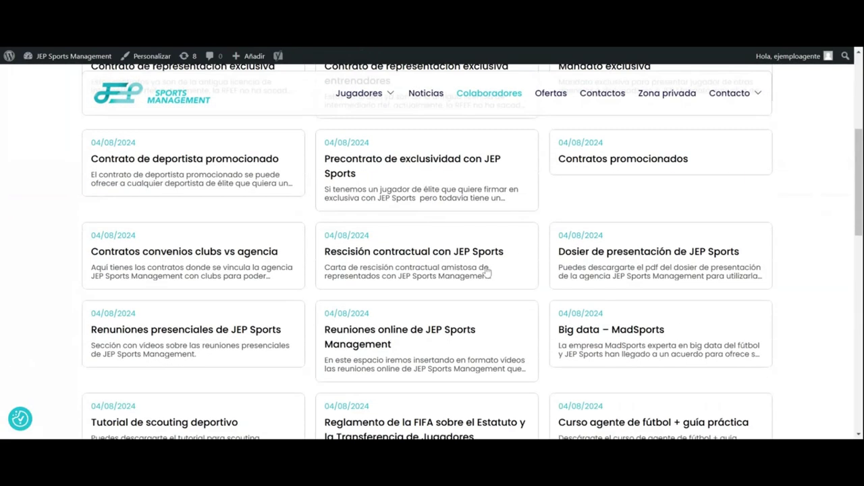
scroll(432, 270, "down", 3)
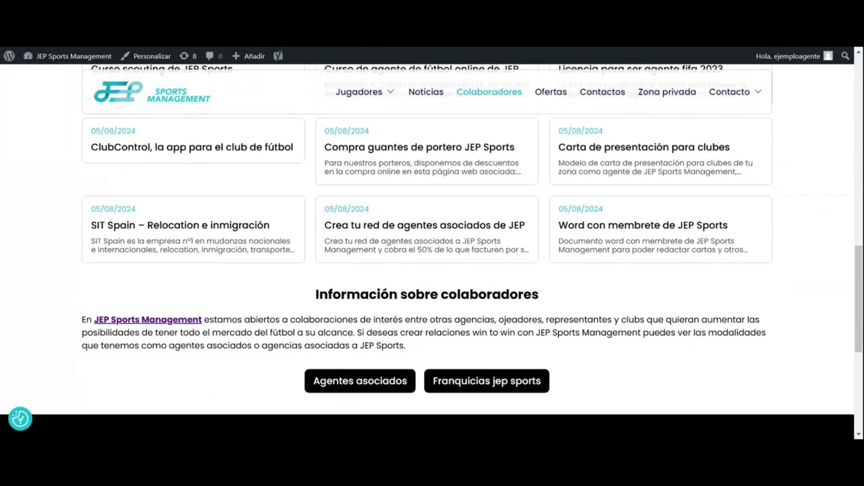
scroll(486, 270, "up", 5)
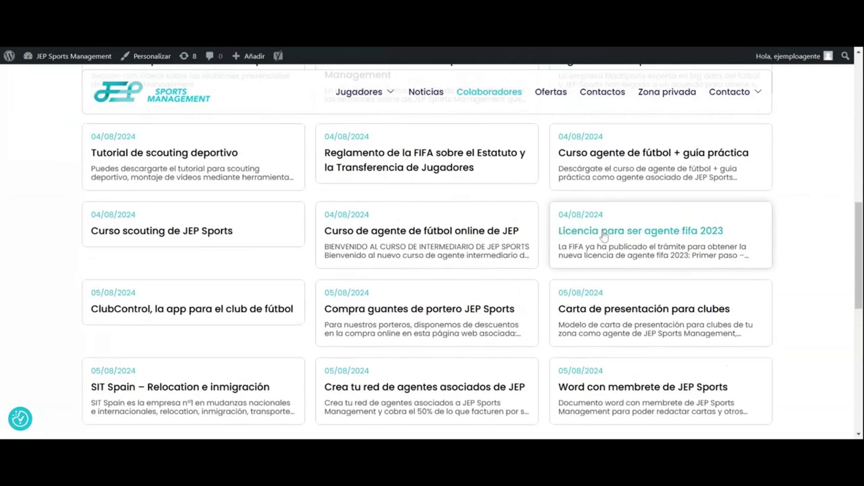
Step: Open and scroll through the 'Licencia para ser agente fifa 2023' resources
left_click(603, 233)
scroll(504, 251, "down", 3)
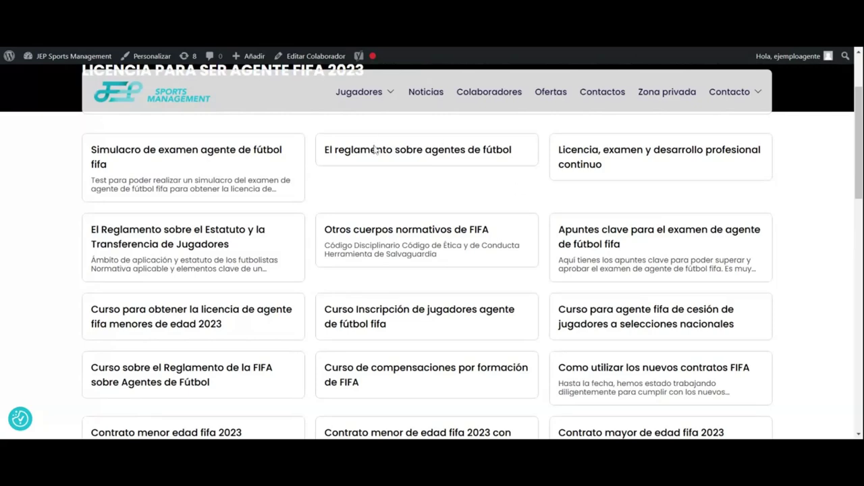
scroll(569, 197, "down", 2)
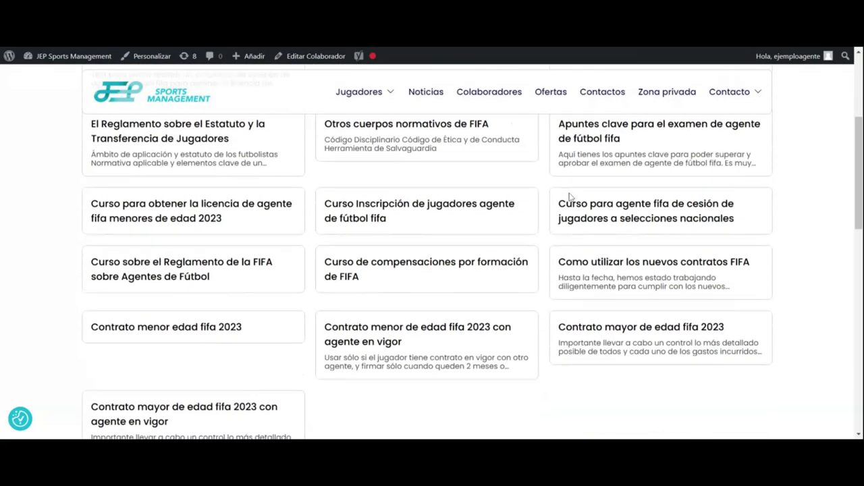
scroll(407, 309, "down", 1)
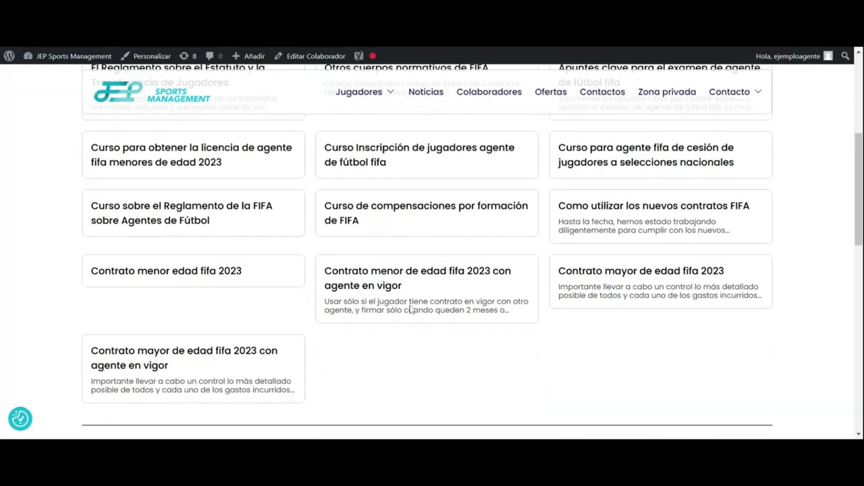
Step: Read the 'Como utilizar los nuevos contratos FIFA' article, then go back to Colaboradores
left_click(613, 213)
scroll(375, 284, "down", 10)
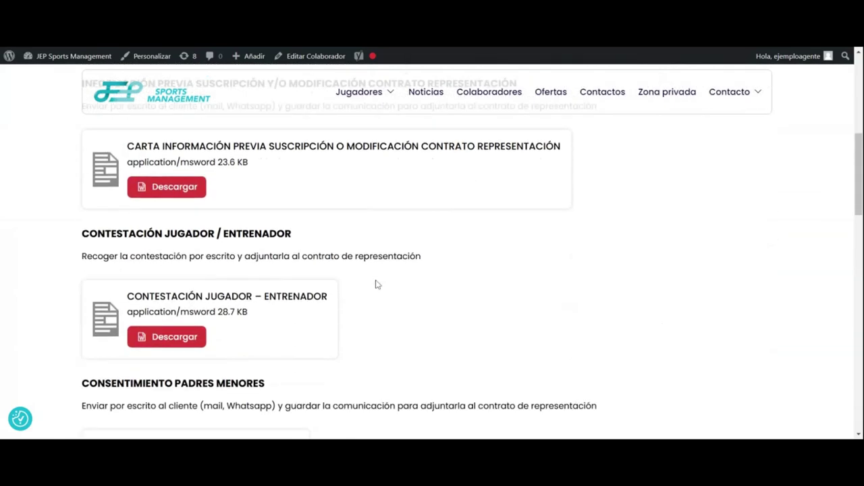
scroll(375, 284, "down", 4)
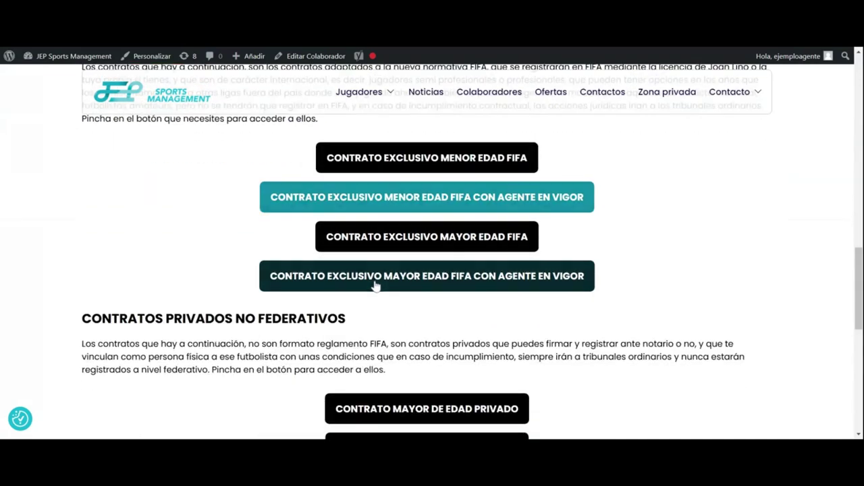
scroll(398, 299, "down", 4)
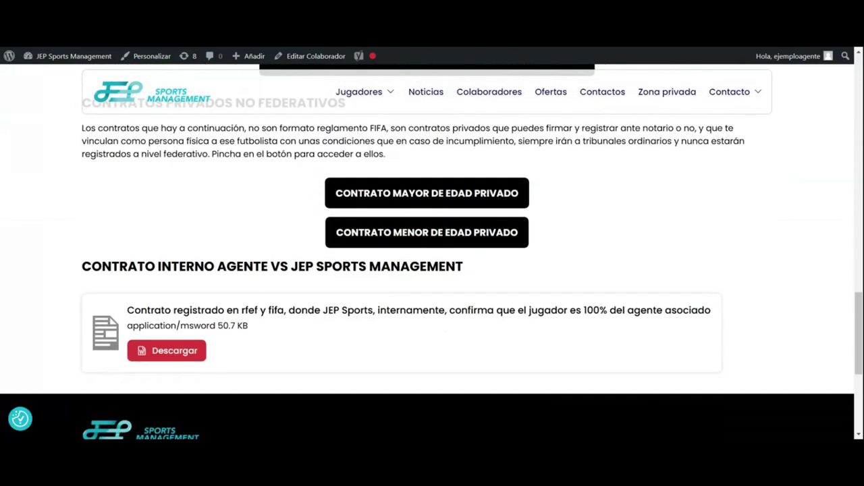
scroll(397, 299, "up", 12)
scroll(465, 118, "up", 3)
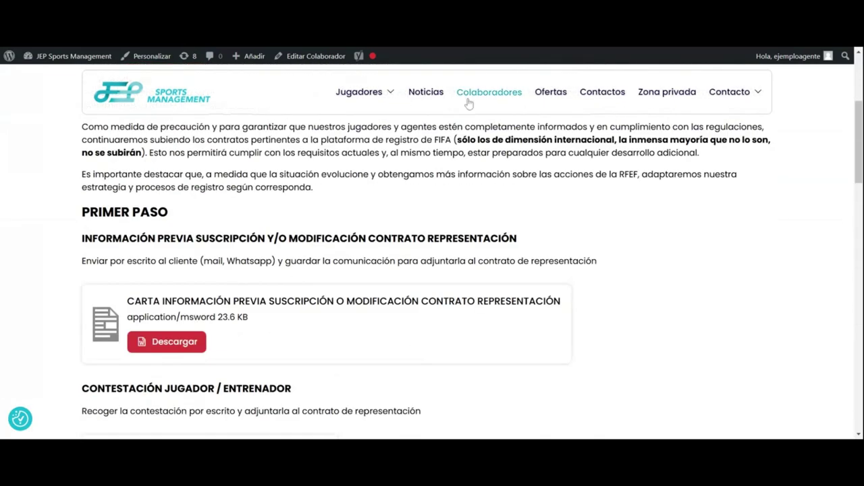
left_click(472, 94)
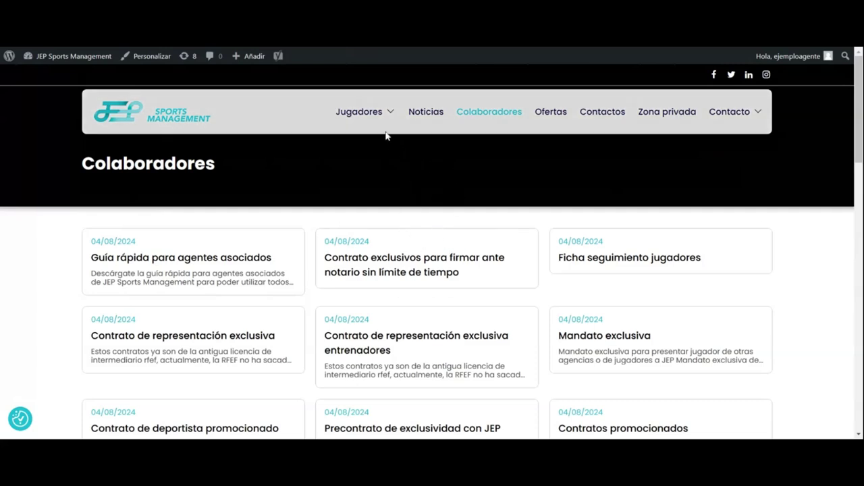
Step: Open the Noticias page and scroll through the news cards
mouse_move(743, 118)
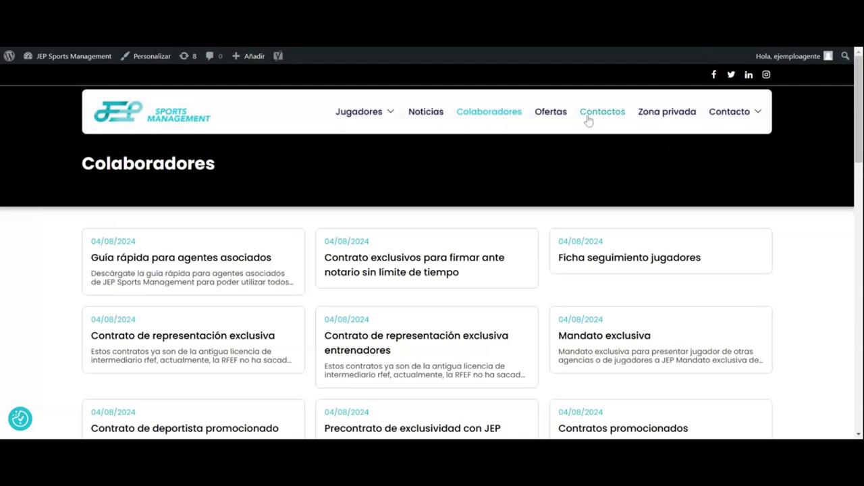
left_click(419, 115)
scroll(416, 132, "down", 5)
scroll(414, 141, "up", 5)
mouse_move(369, 119)
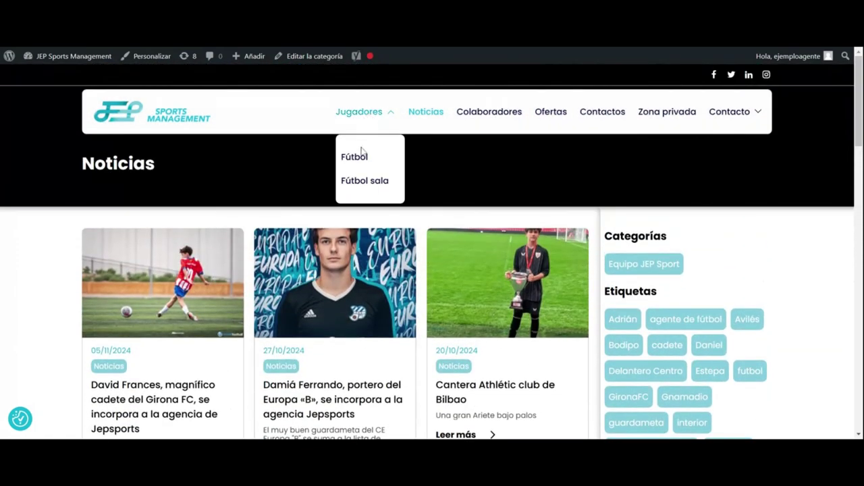